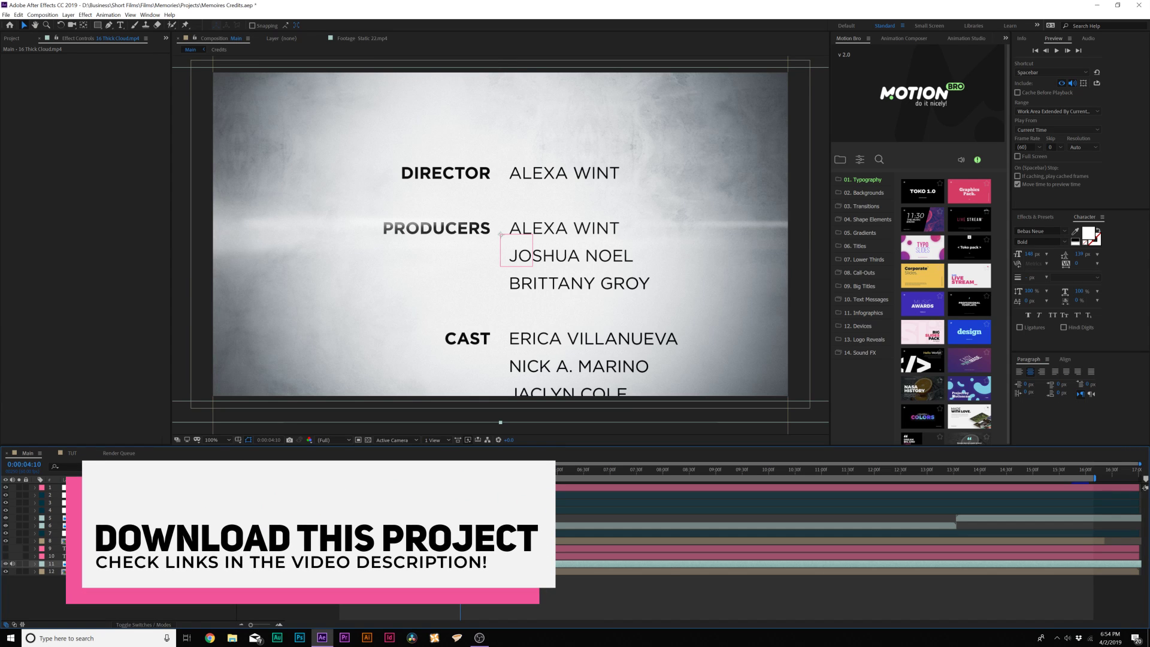
Switch to the TUT composition holding the grey 6402.jpg texture layer.
left_click(70, 454)
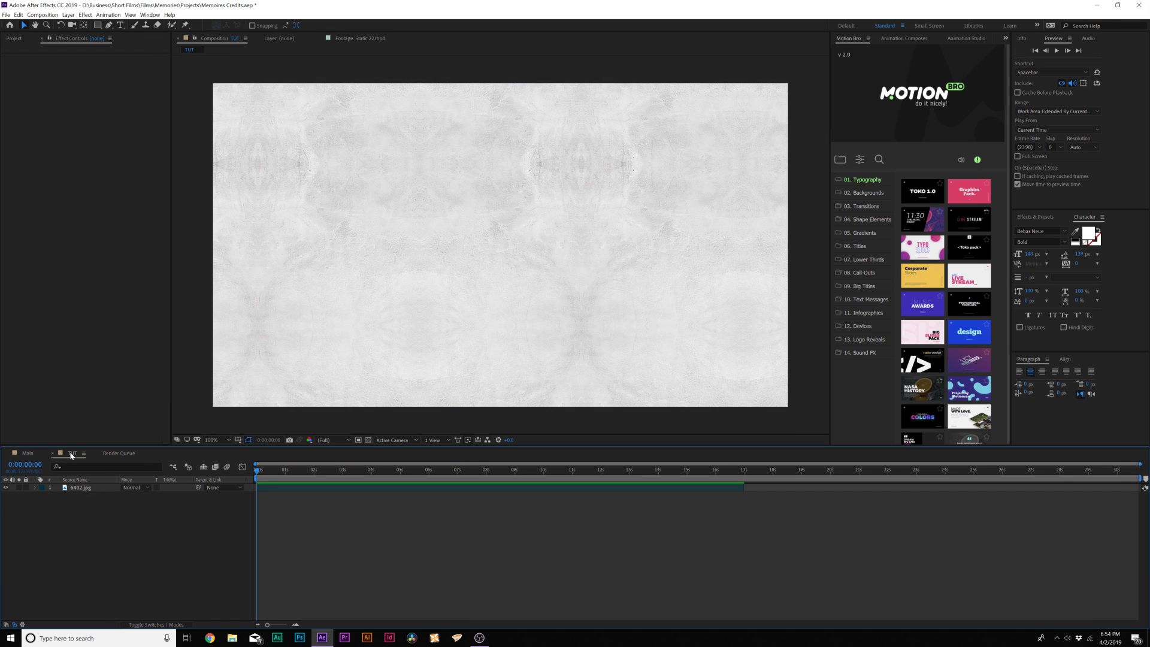
Select and deselect the 6402.jpg layer, toggle the Type tool, then show the Project panel items.
left_click(83, 488)
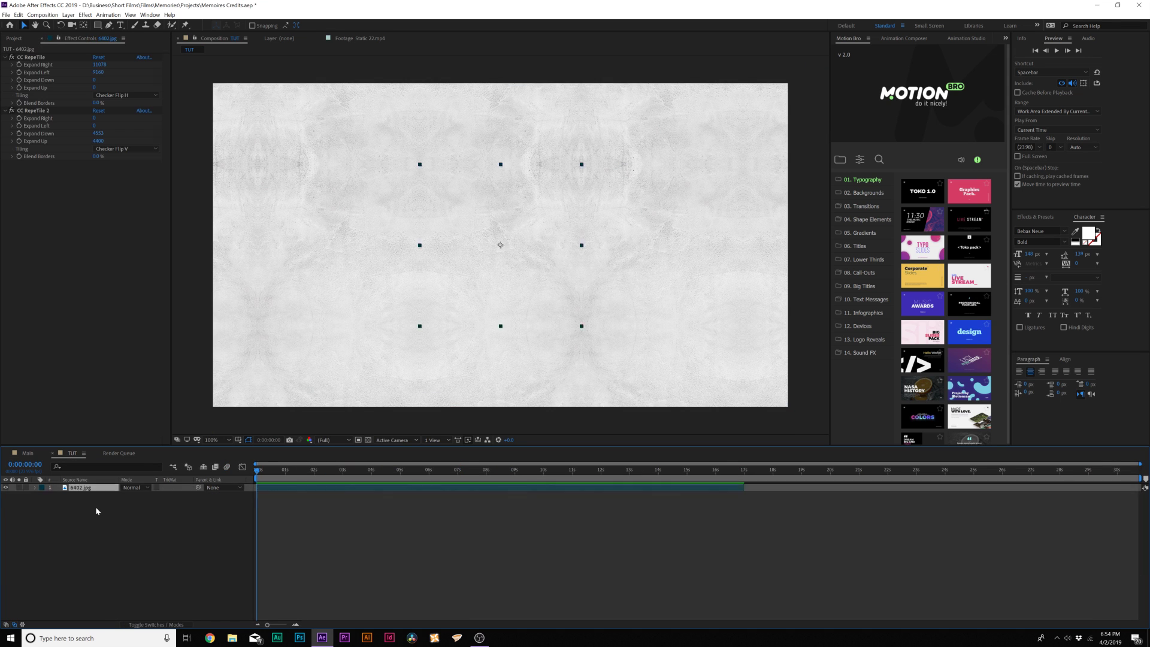
left_click(95, 505)
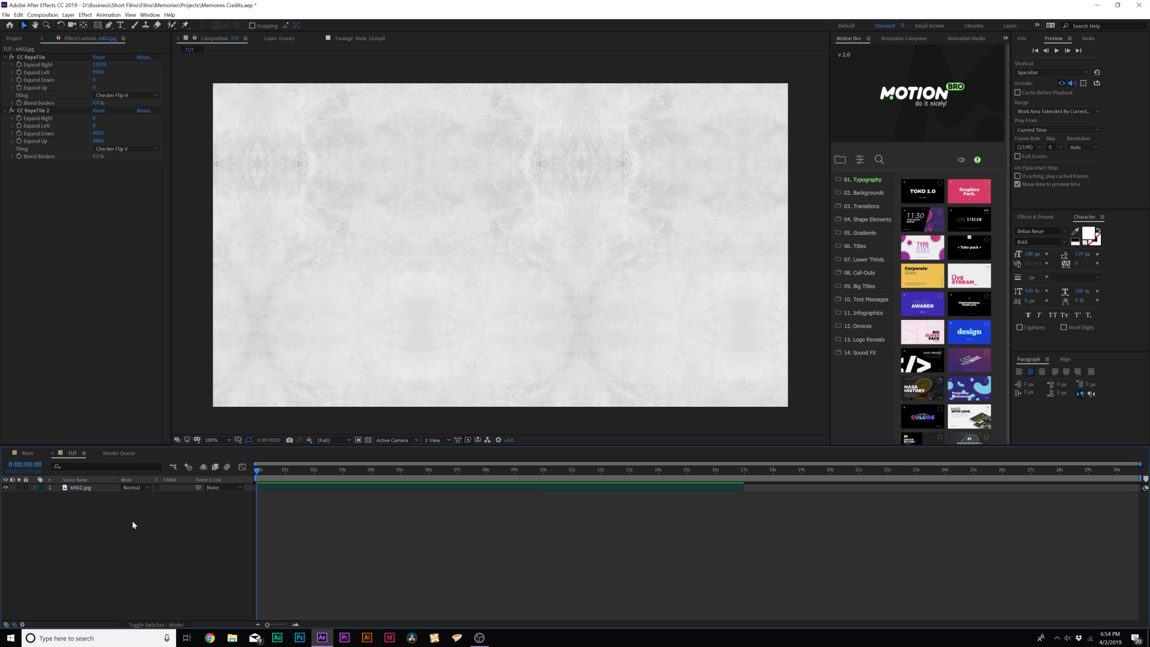
left_click(122, 26)
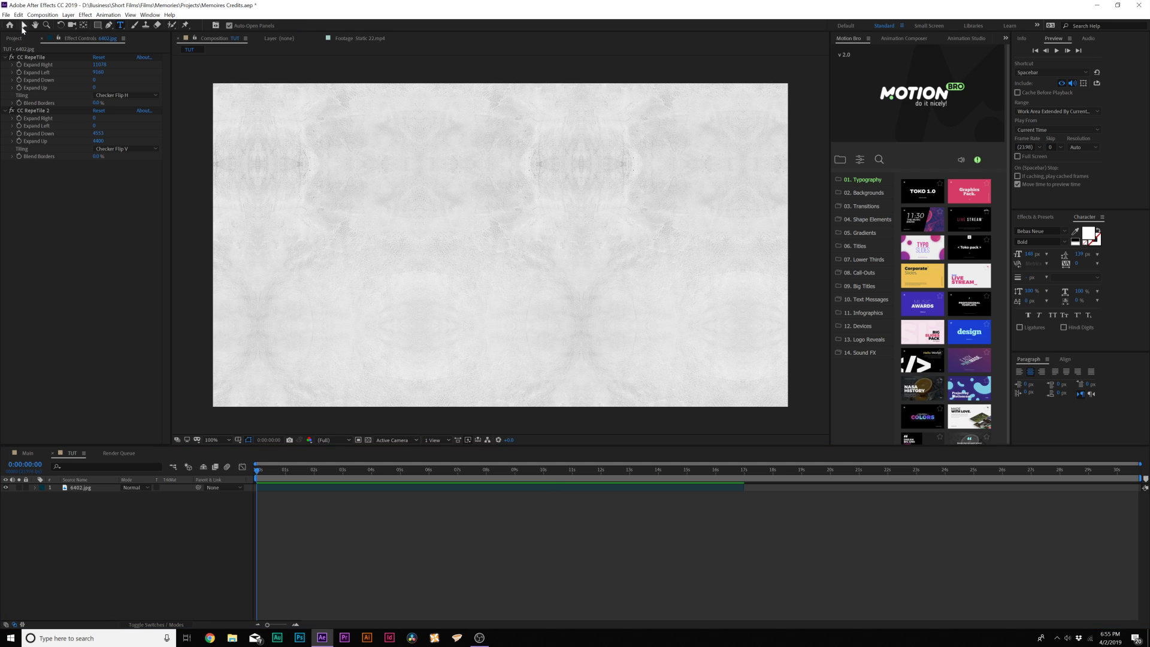
left_click(23, 27)
left_click(13, 38)
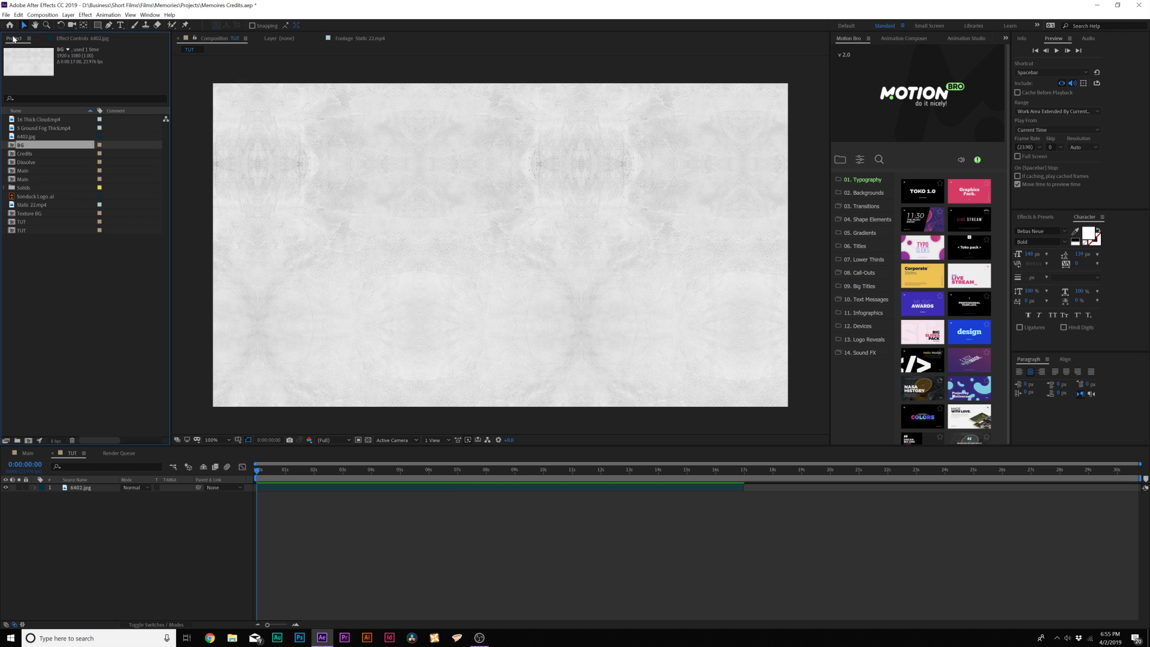
Create a tall 1920 × 5040 px, 23.976 fps composition named Credits.
left_click(28, 441)
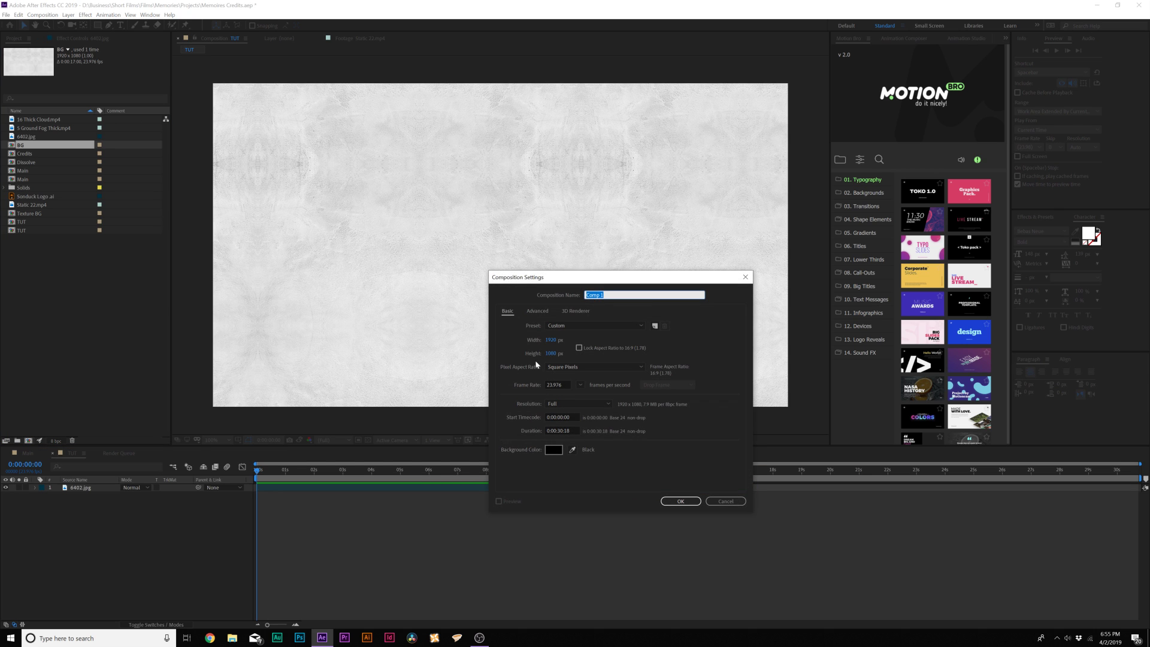
left_click_drag(548, 358, 718, 359)
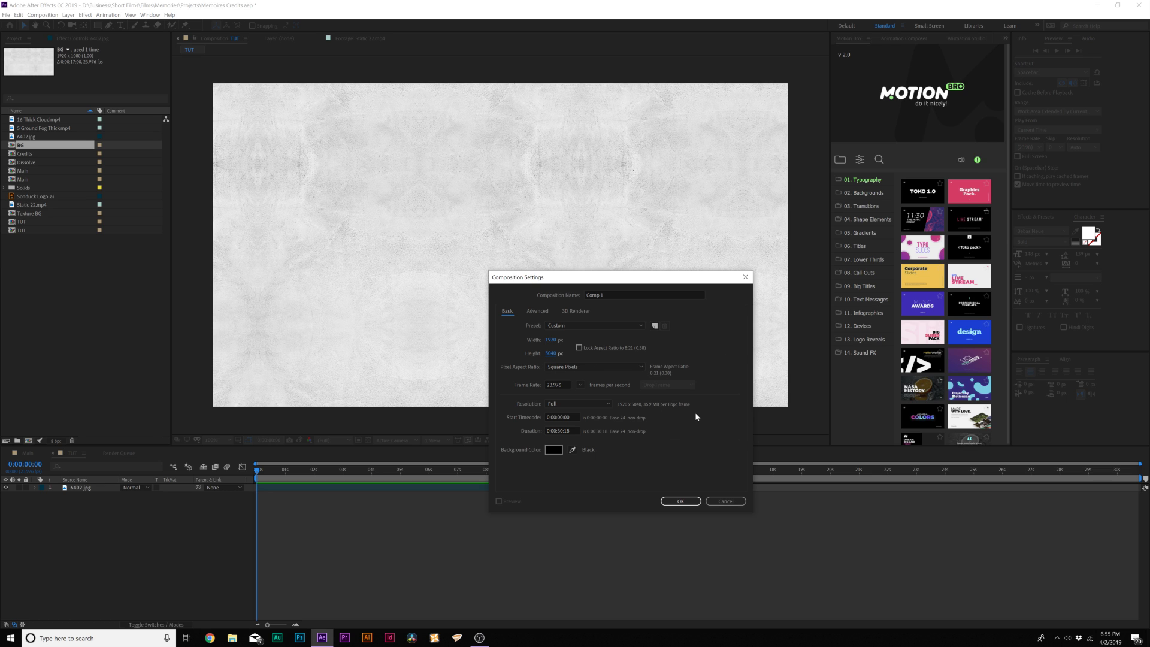
left_click(610, 293)
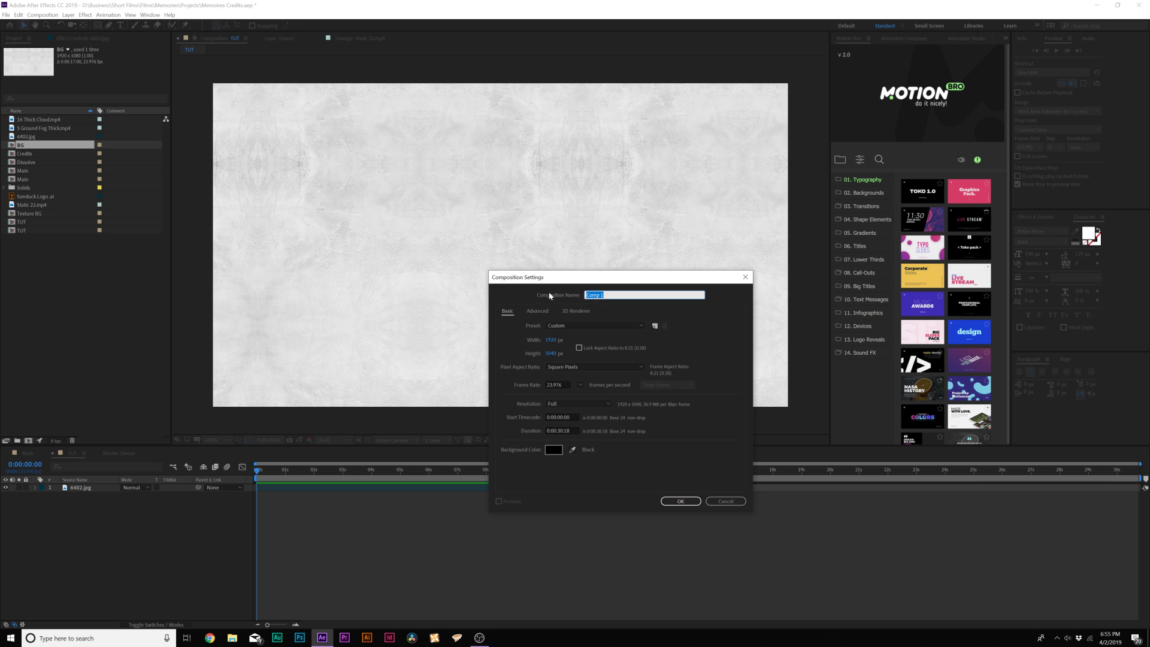
type("Credits")
key("Return")
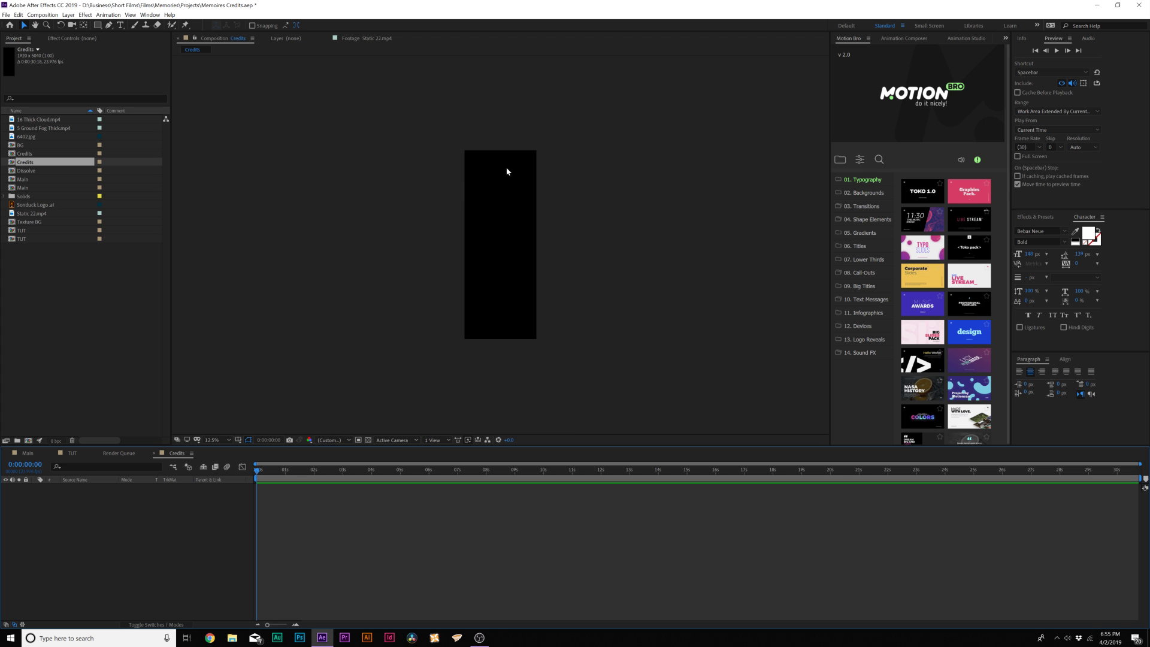
Pick the Type tool and zoom the Credits view to 50%, panning the frame into place.
scroll(507, 171, "up", 1)
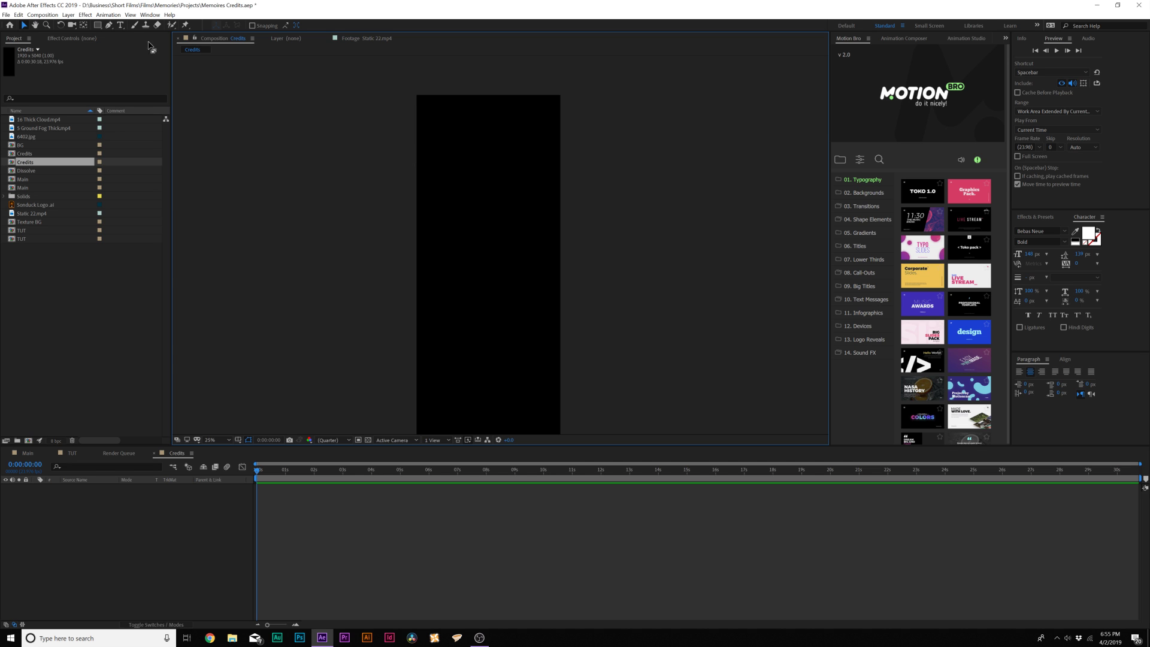
left_click(119, 27)
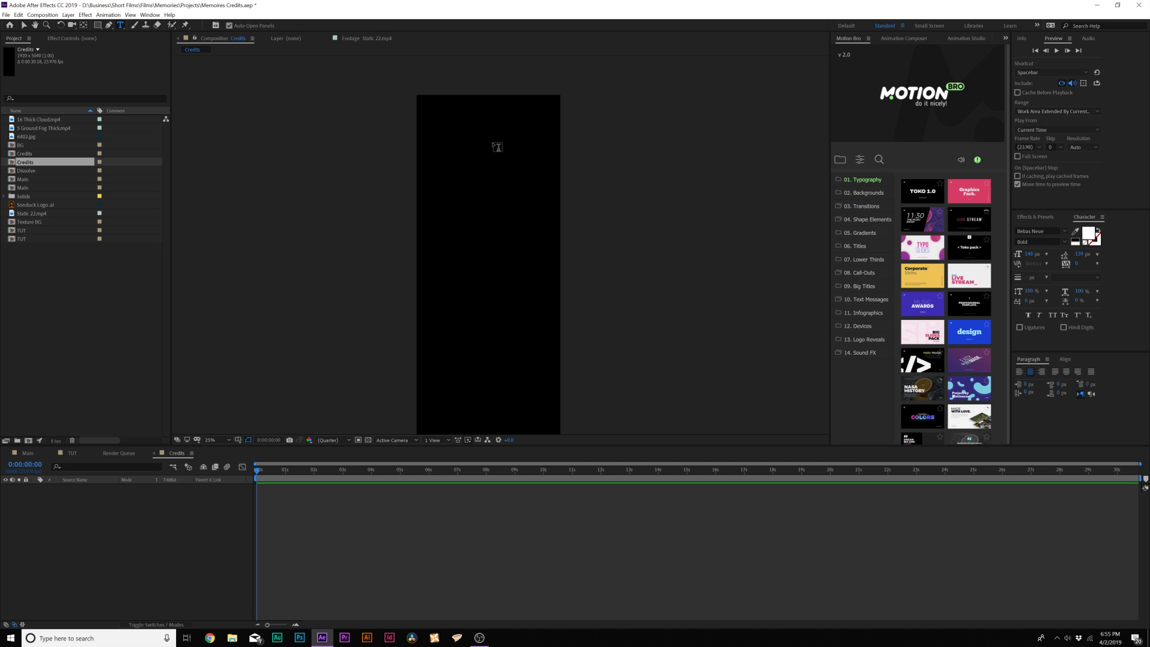
key("period")
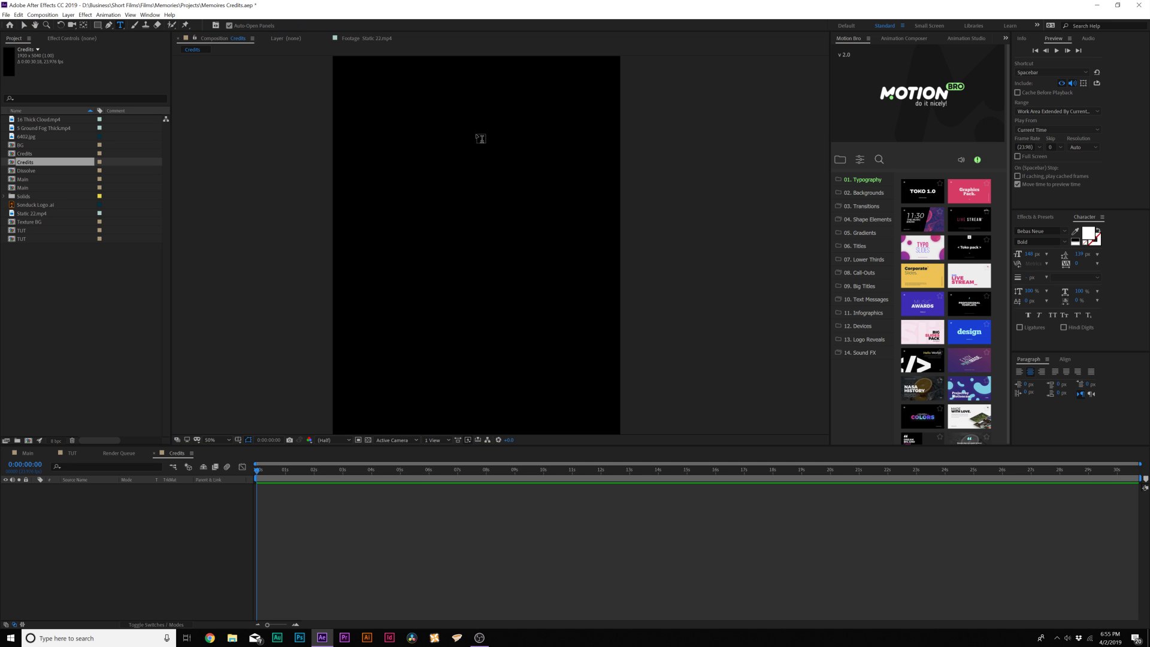
key("h")
left_click_drag(480, 136, 484, 206)
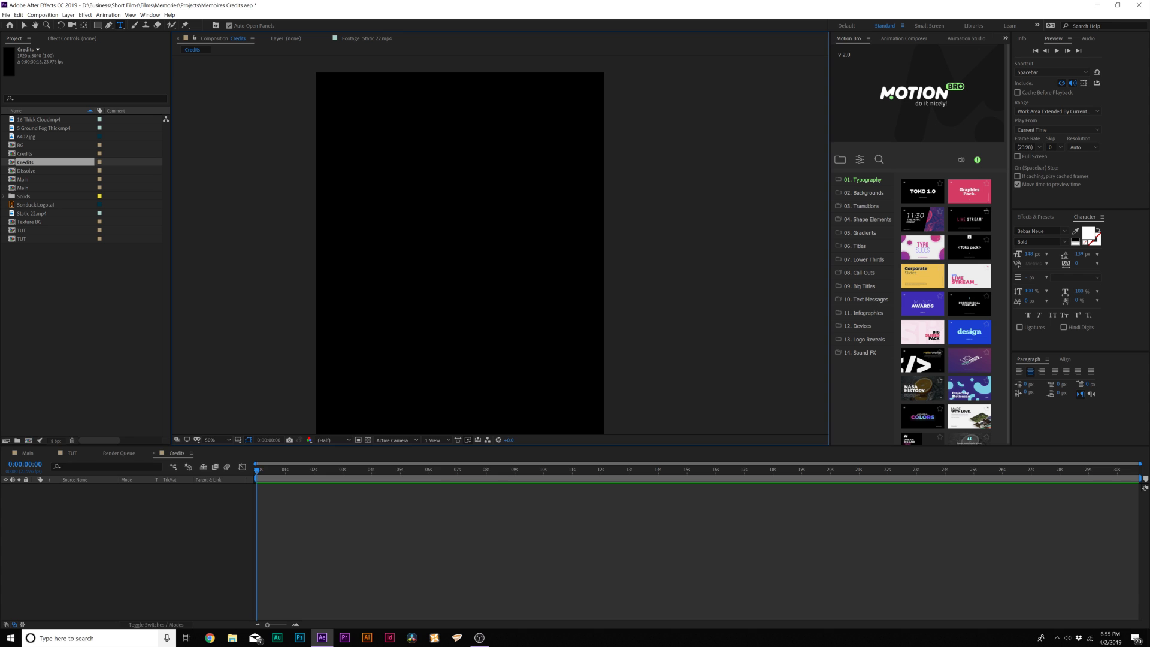
Copy all the credit names from Credits.txt in Notepad and return to After Effects.
left_click(10, 638)
left_click(78, 581)
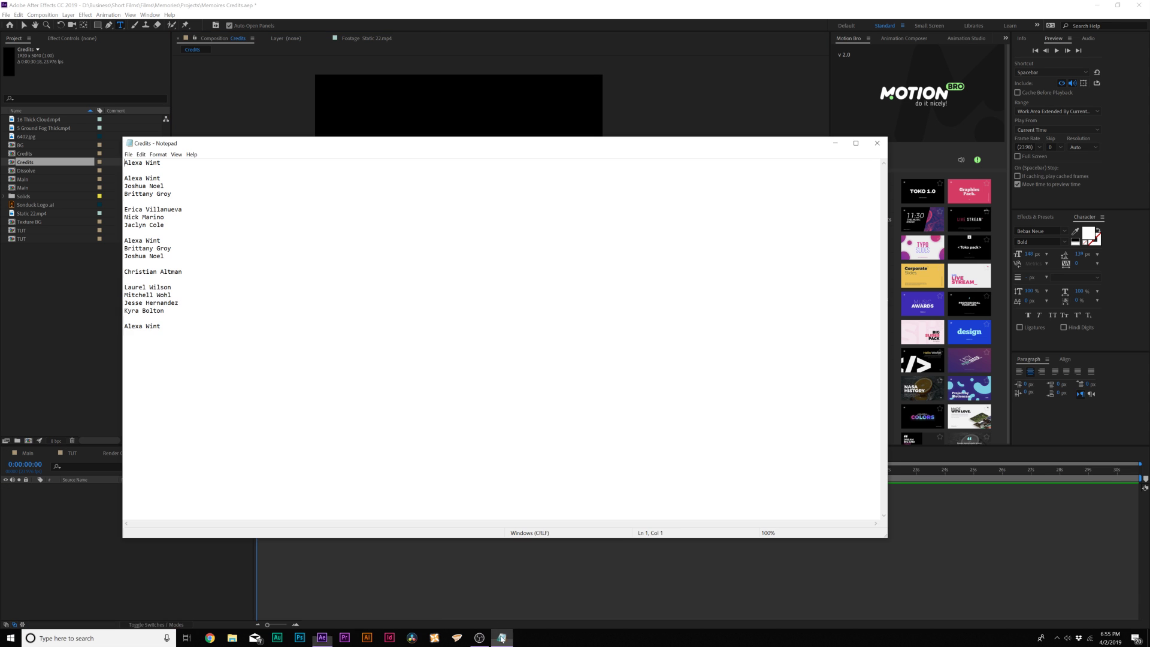
left_click_drag(128, 335, 124, 161)
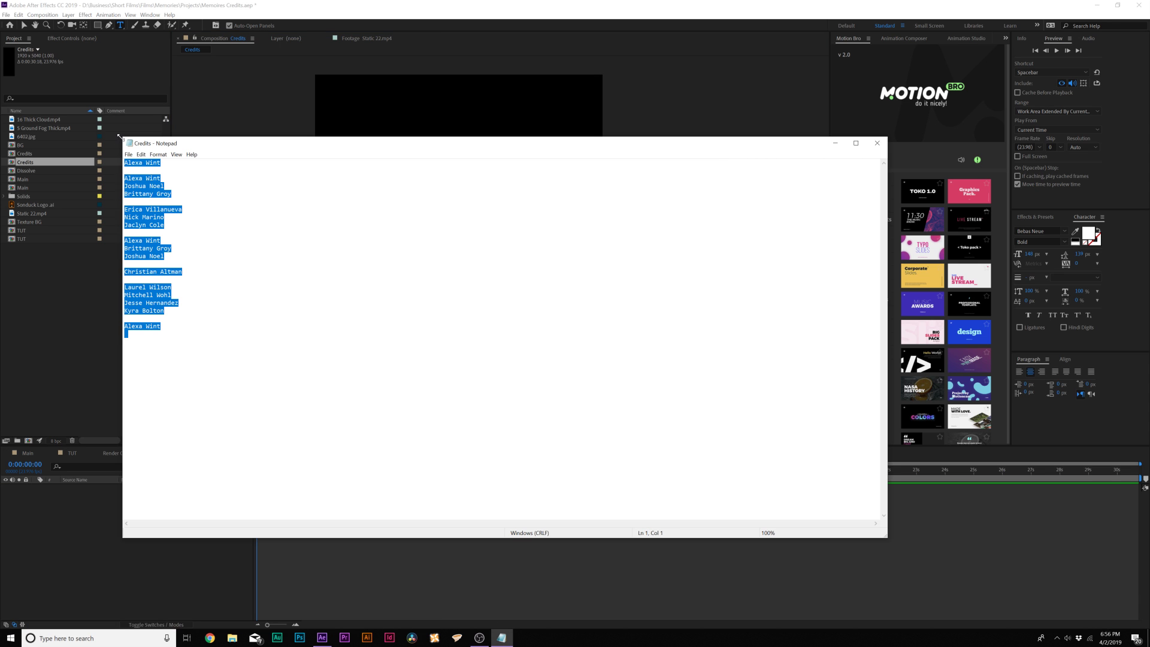
left_click(101, 523)
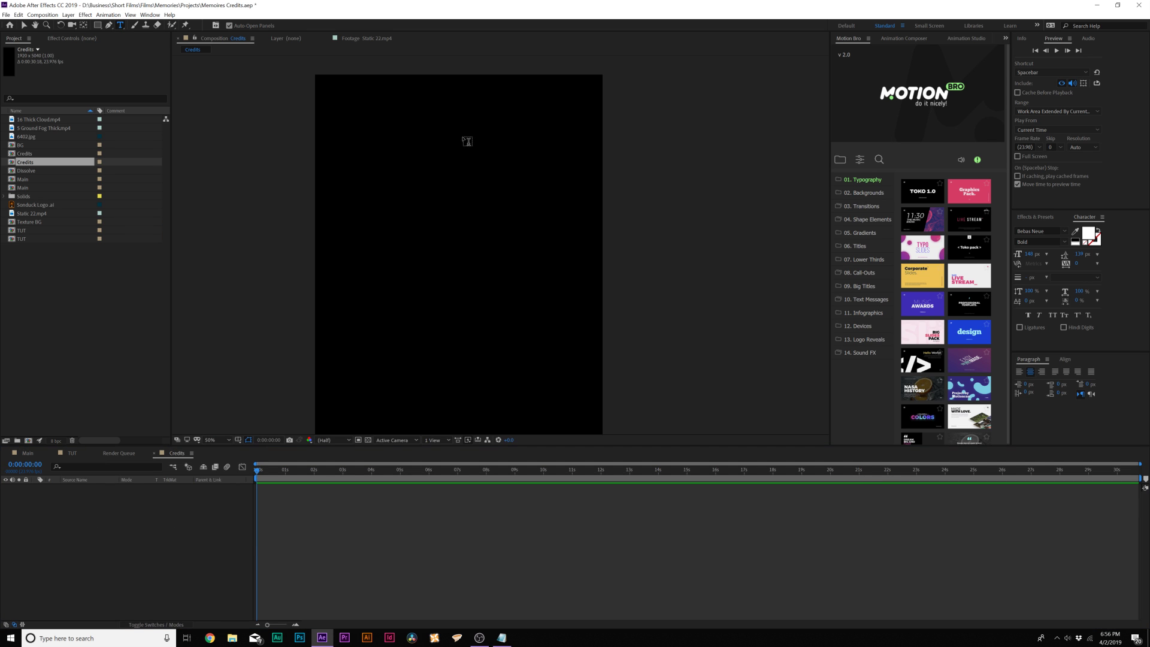
Paste the credit names into a new text layer and left-align them.
left_click(468, 141)
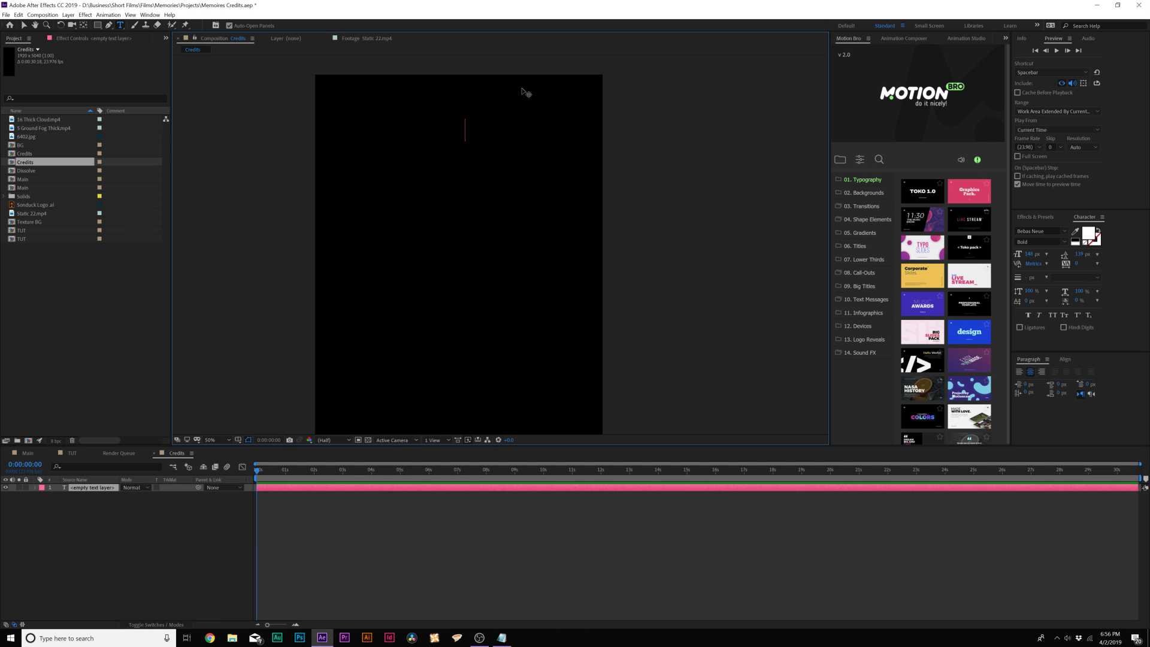
key("ctrl+v")
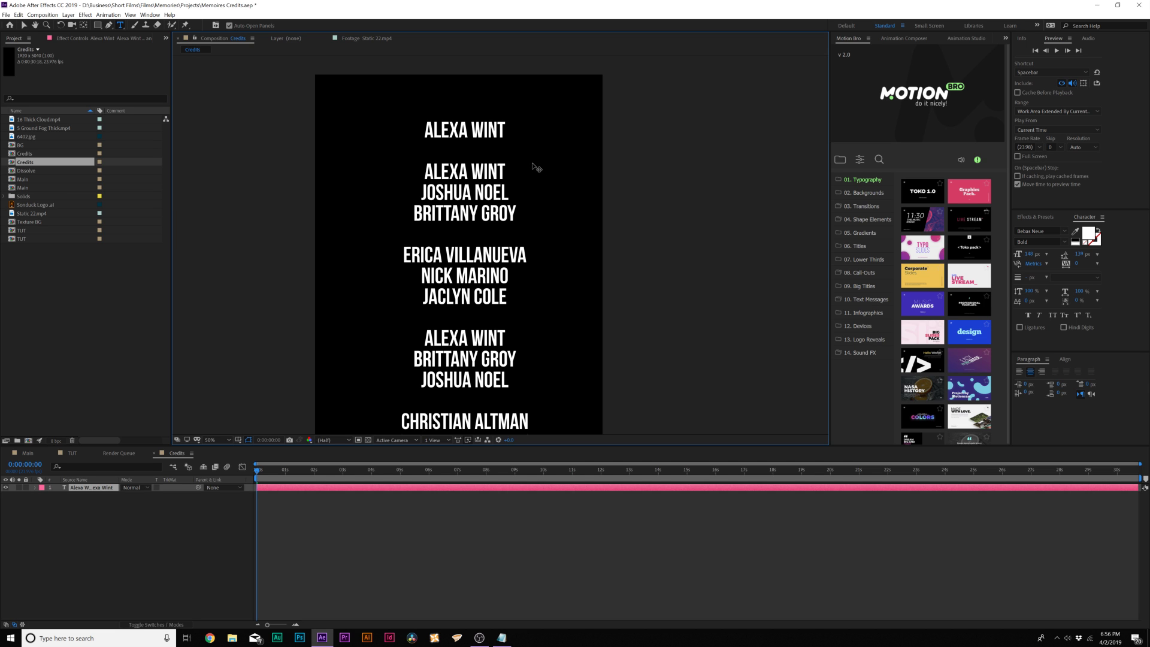
key("ctrl+a")
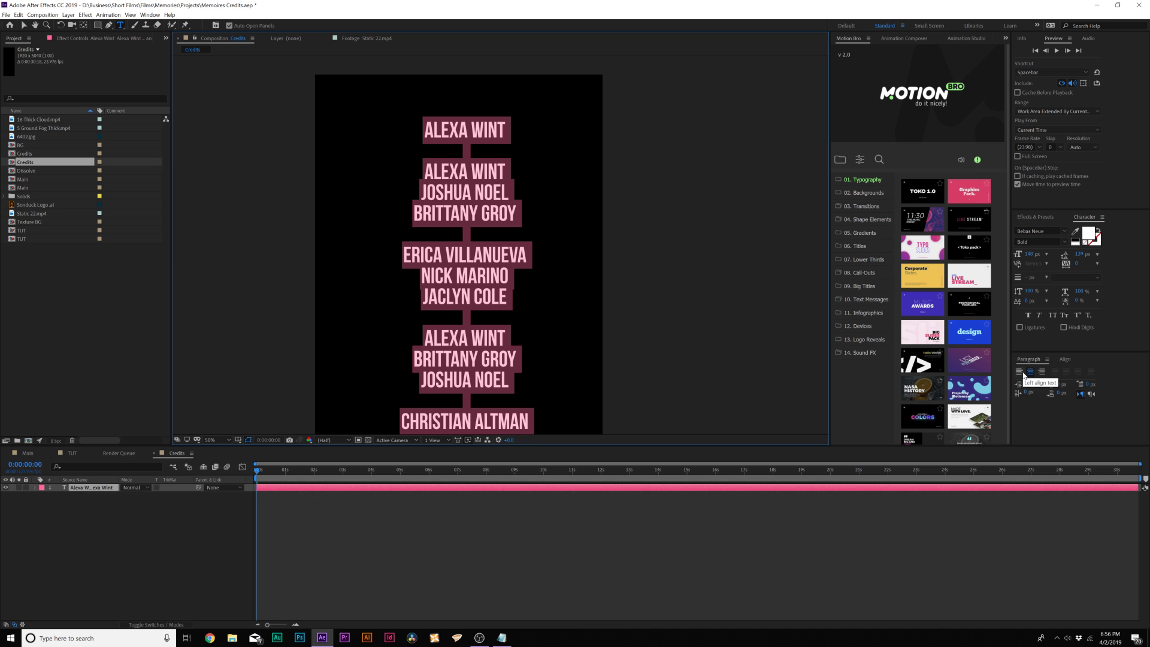
left_click(1019, 372)
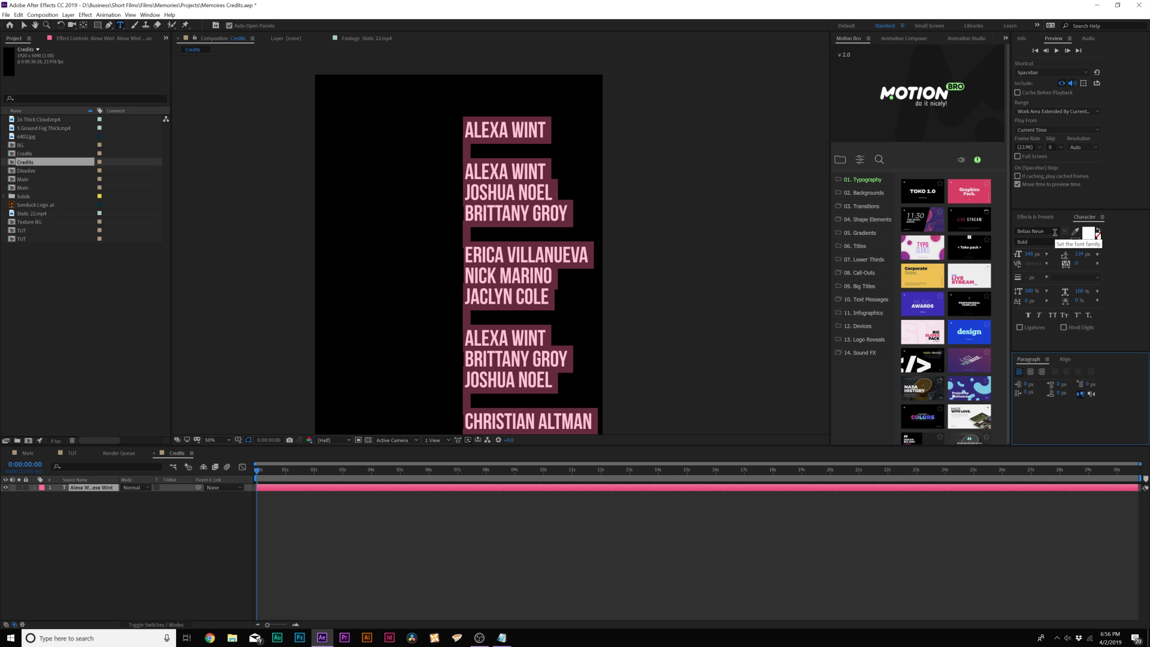
Format the credits as Gotham Light all caps, 78 px with 95 px leading.
left_click(1055, 233)
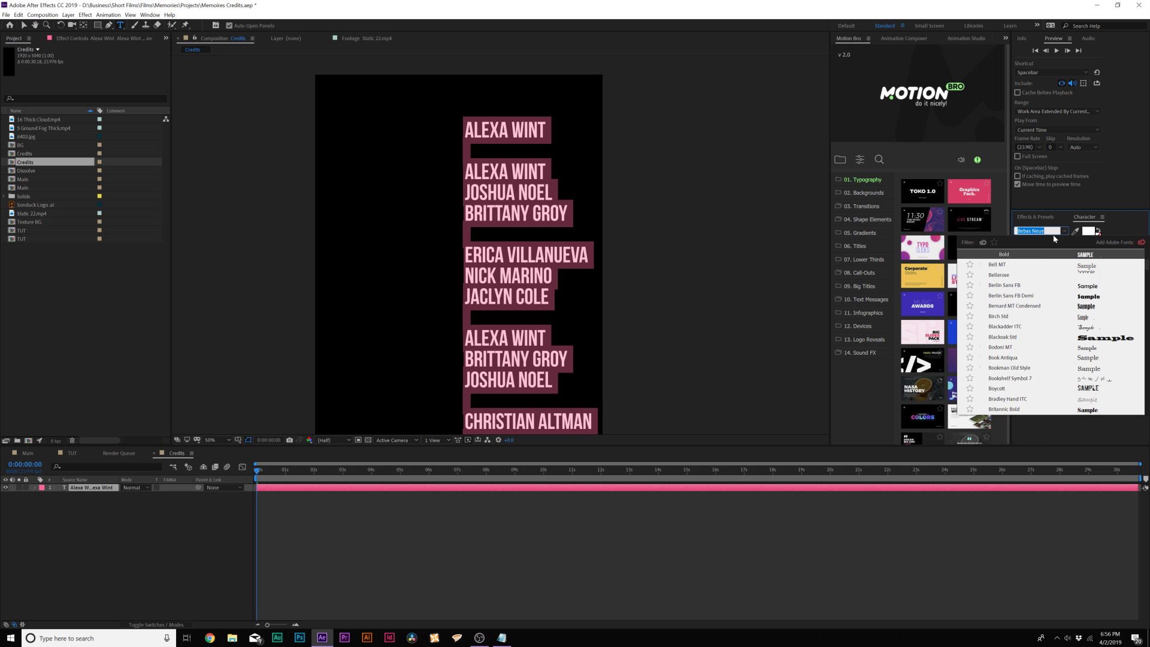
type("Gotham")
key("Return")
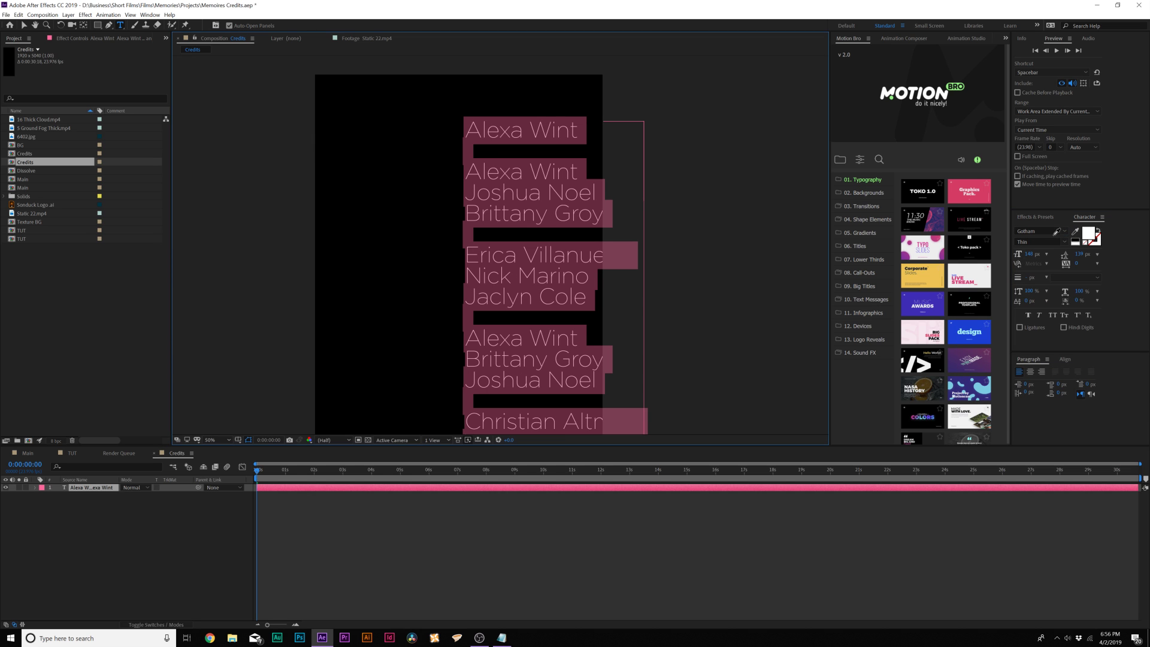
left_click(1064, 241)
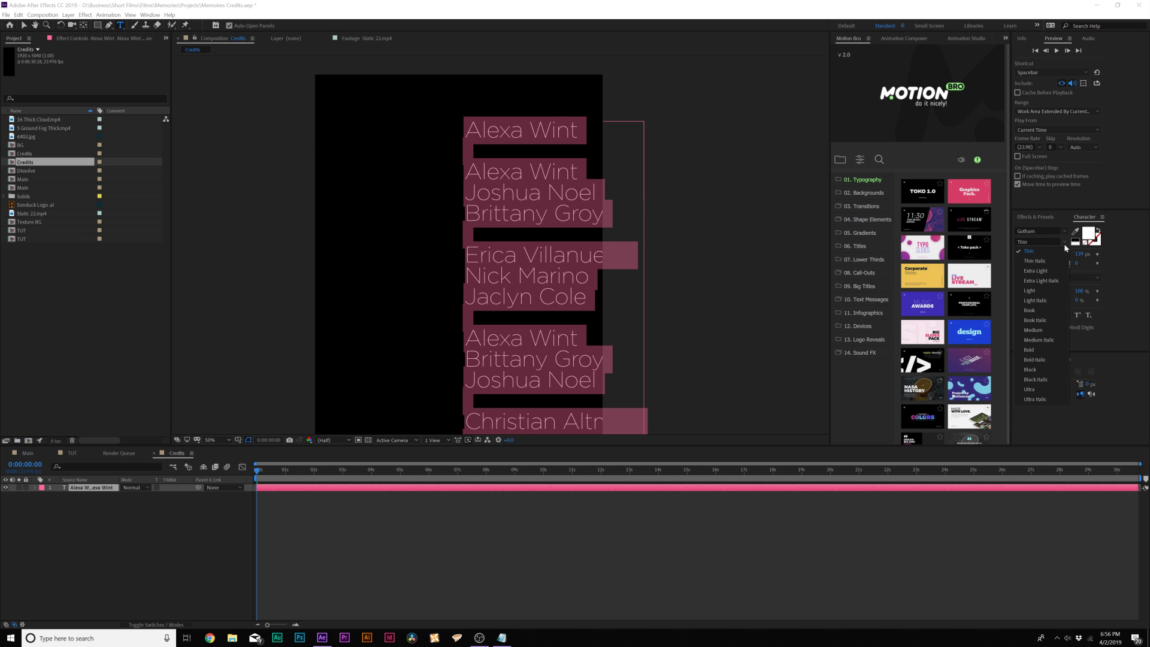
left_click(1039, 291)
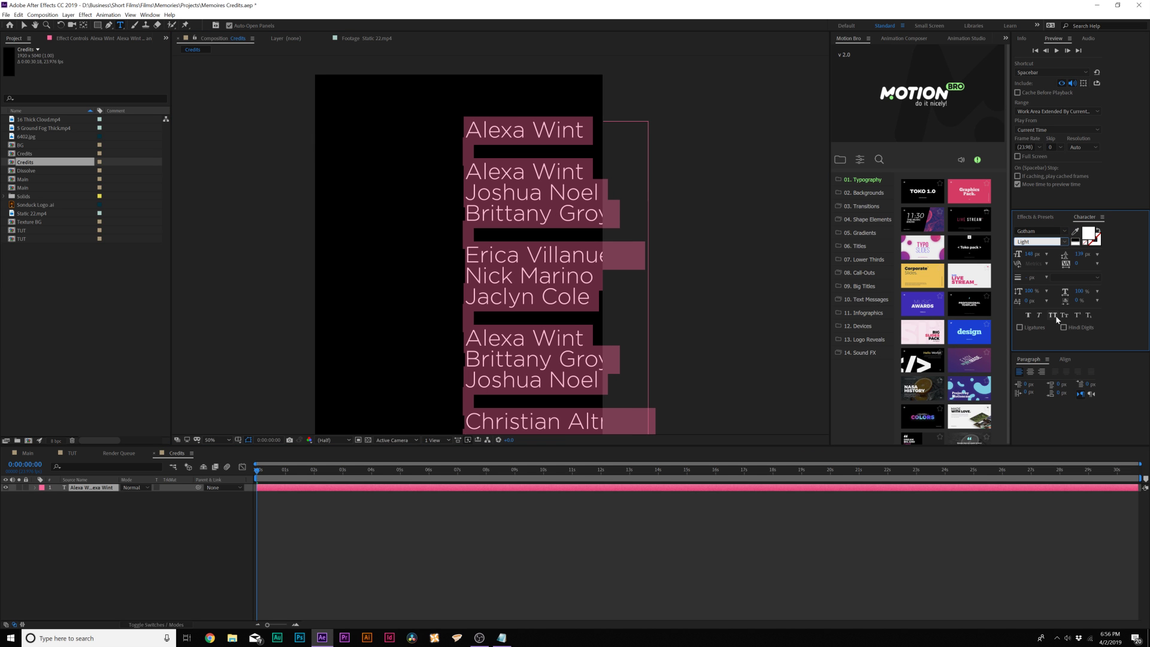
left_click(1054, 316)
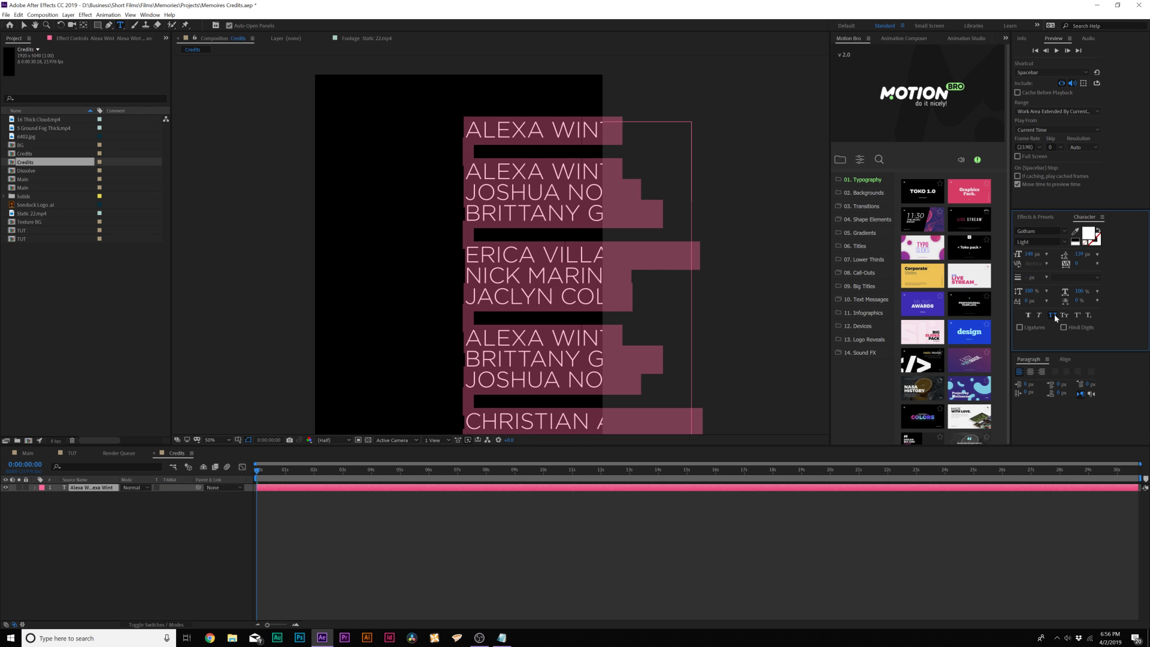
left_click_drag(1029, 259, 970, 255)
left_click_drag(1078, 256, 1049, 256)
left_click(24, 25)
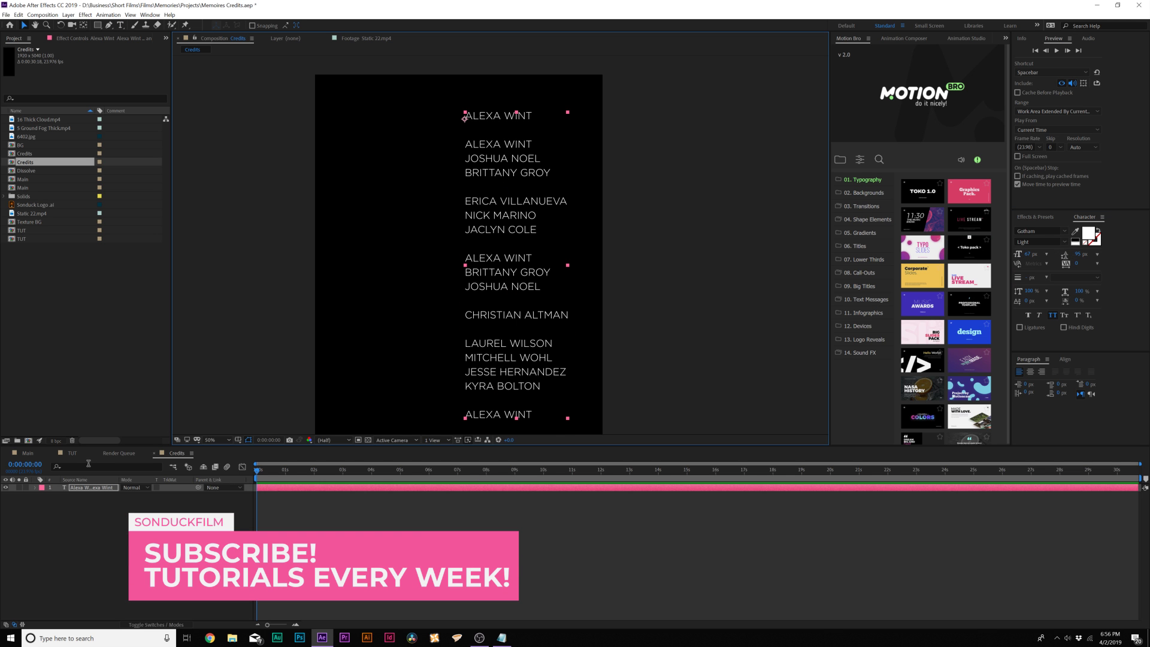
Nest the Credits composition into TUT above the texture and set its Position Y to 2455.
left_click(74, 457)
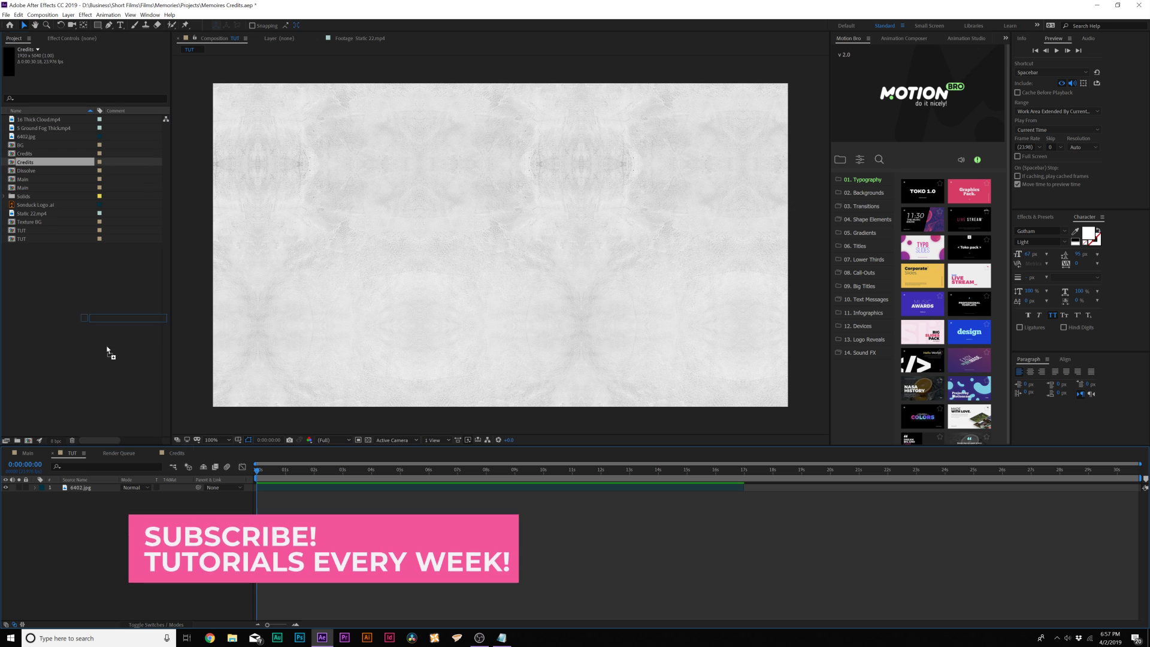
left_click(97, 488)
left_click_drag(97, 488, 845, 469)
key("p")
left_click_drag(247, 478, 277, 484)
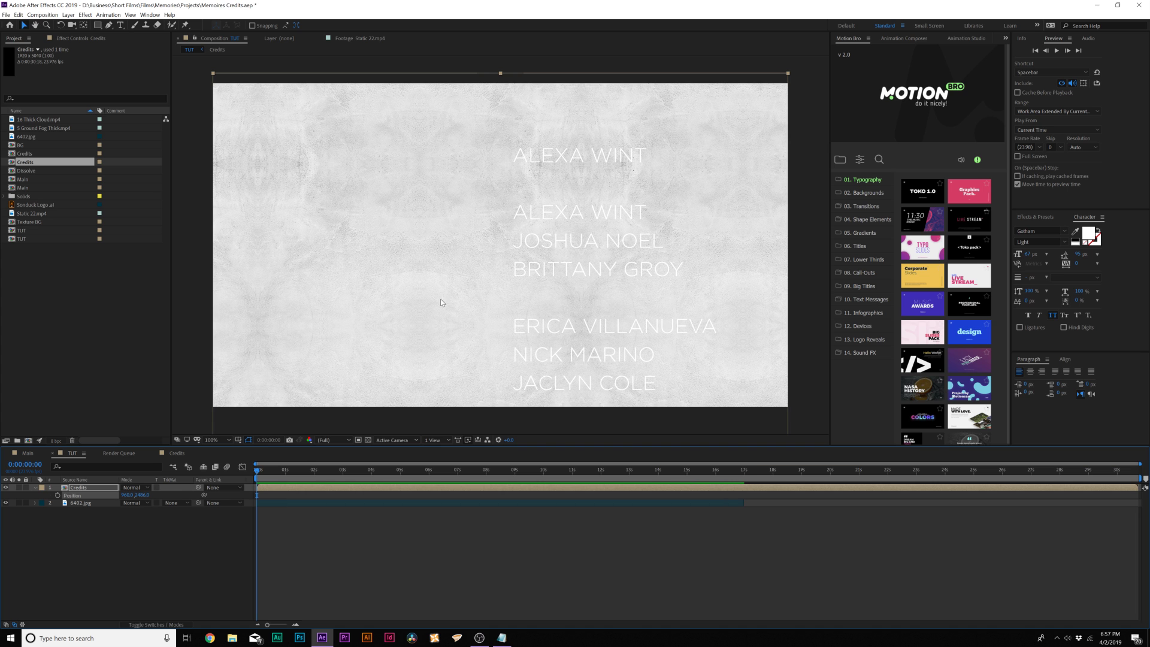
Duplicate the credit names text layer in the Credits composition.
left_click(180, 455)
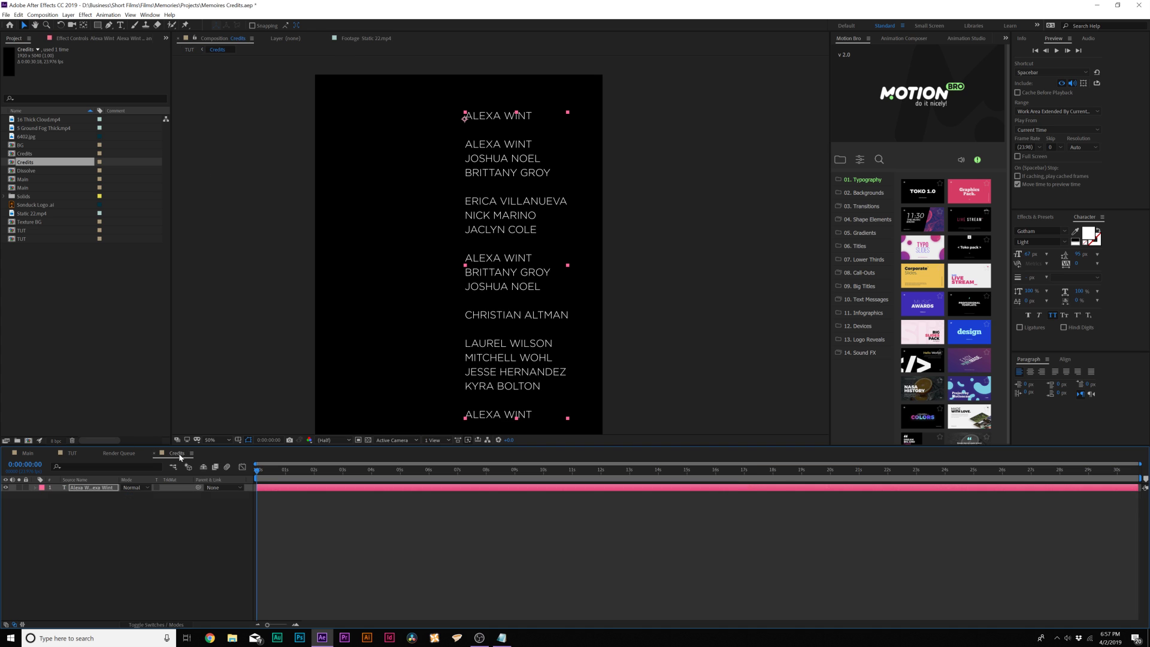
left_click(78, 489)
left_click(78, 489)
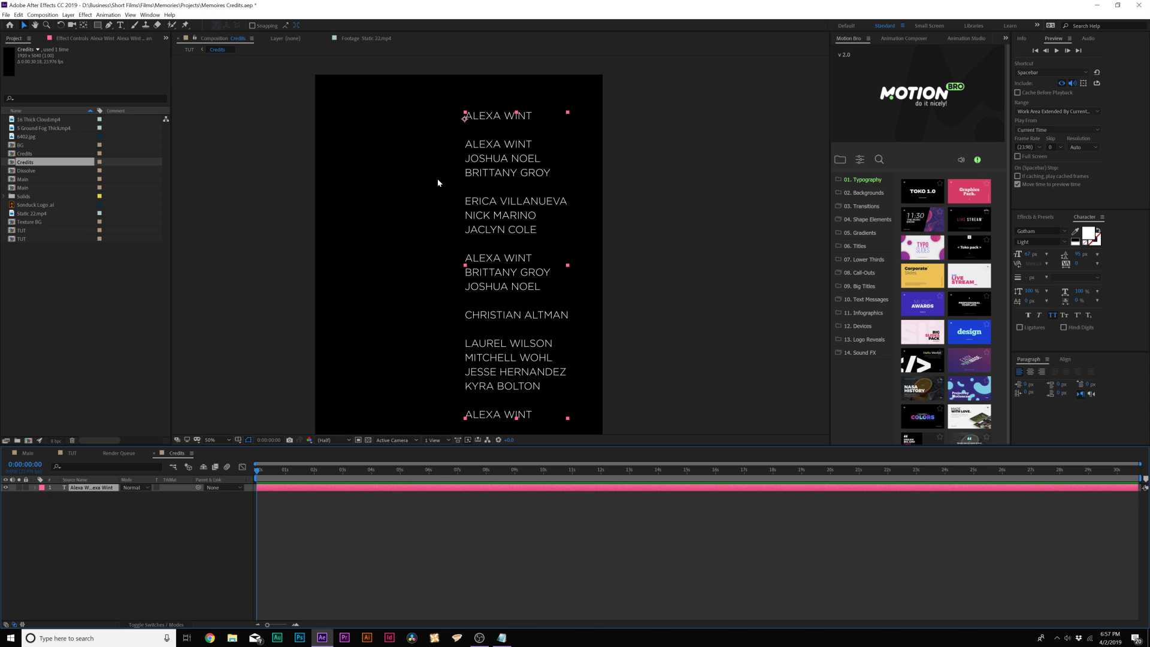
left_click(18, 14)
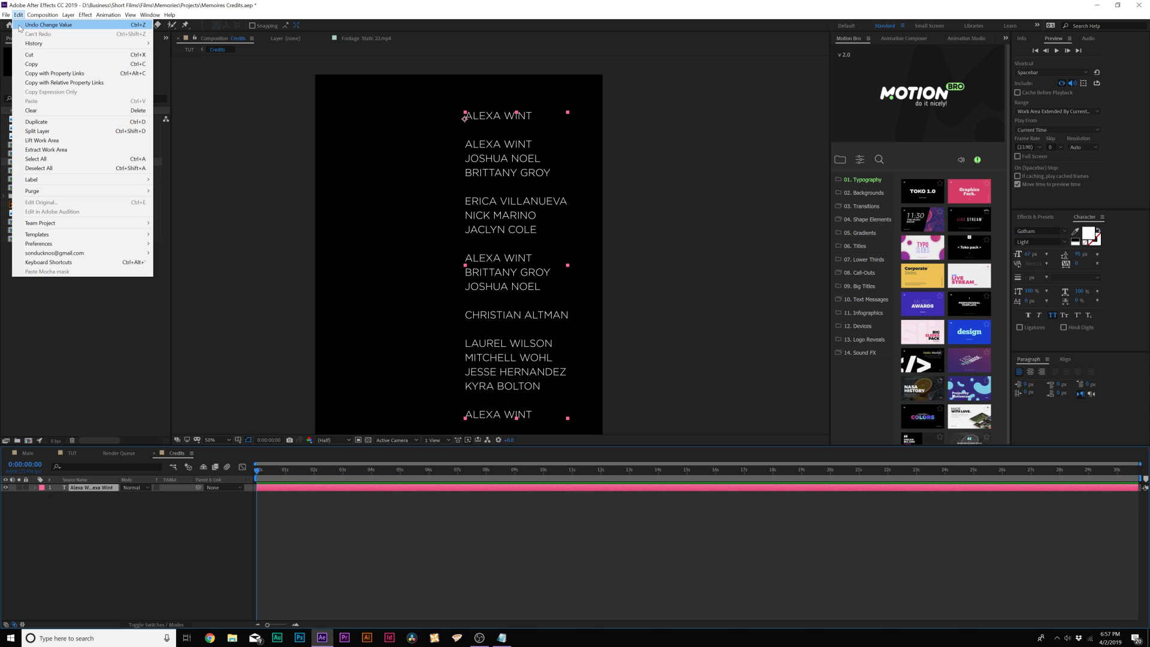
left_click(34, 122)
Right-align the duplicate just left of the names and retype its first line as Director.
left_click_drag(496, 150, 349, 154)
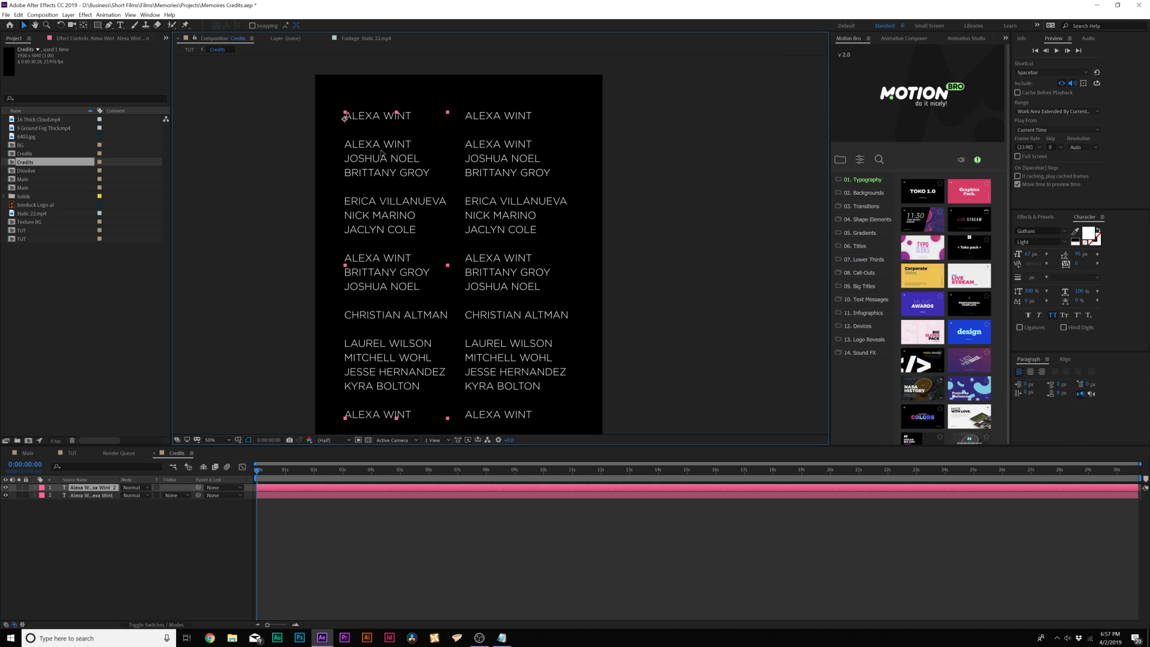
left_click(1041, 372)
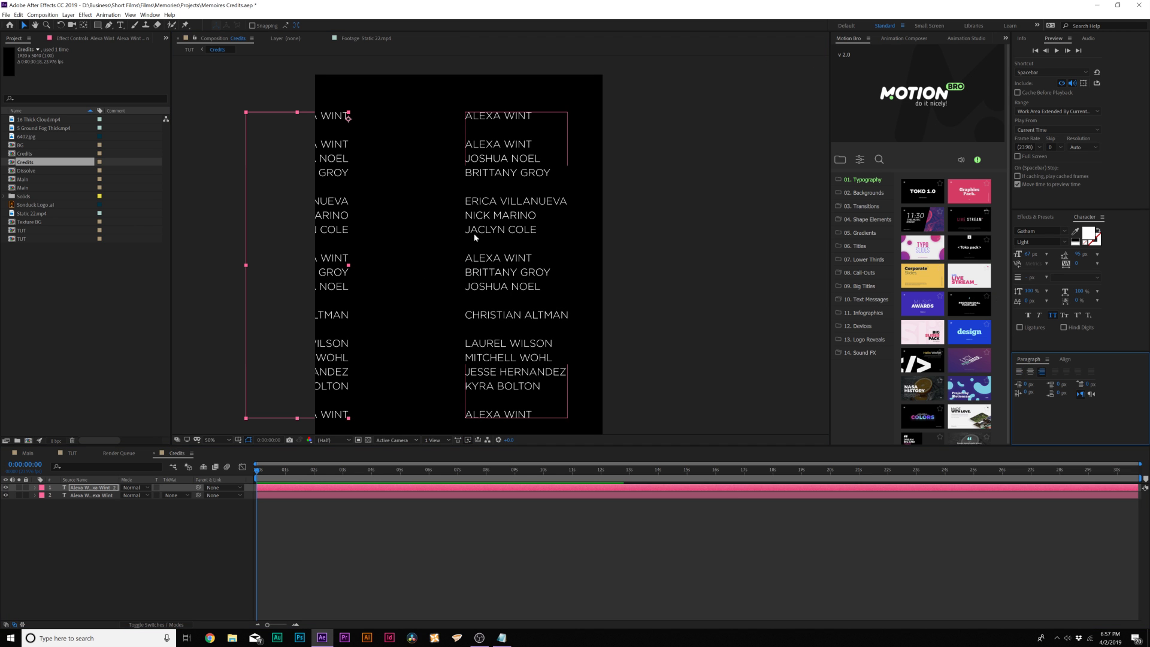
left_click_drag(377, 159, 457, 159)
left_click(119, 24)
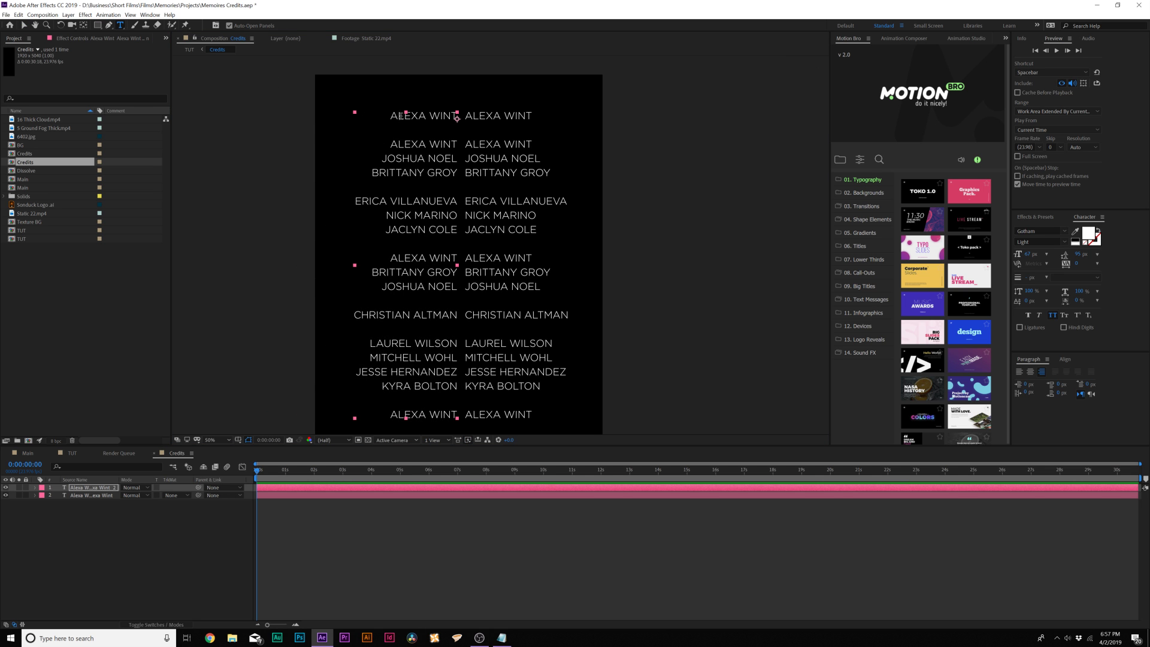
left_click_drag(389, 116, 467, 123)
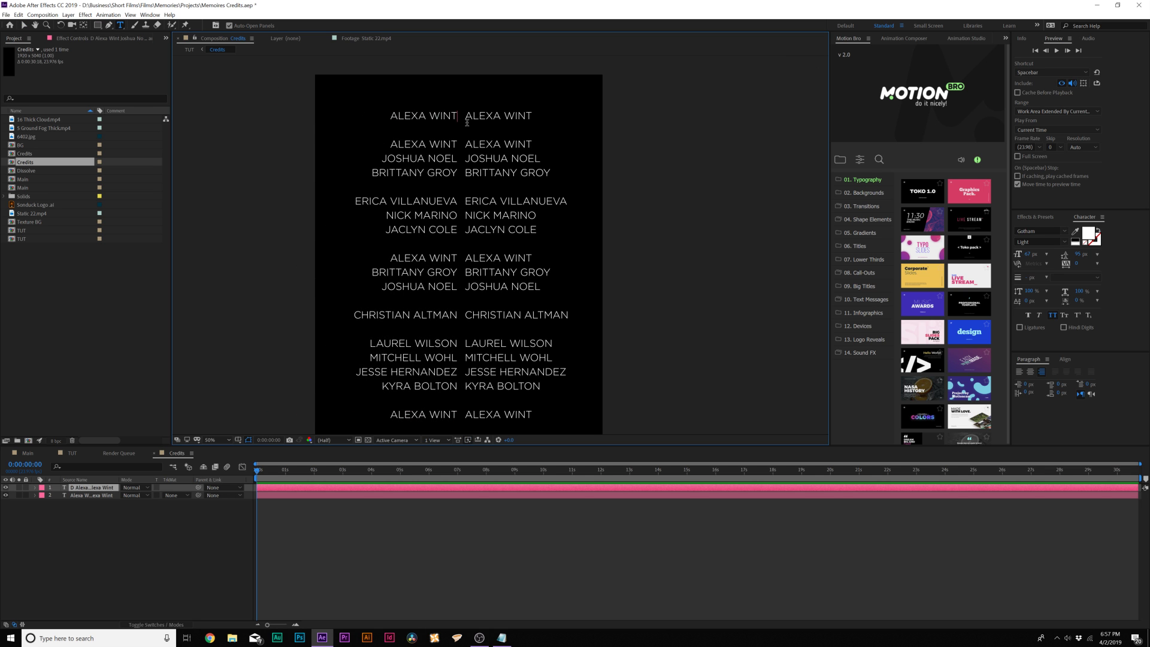
type("irector")
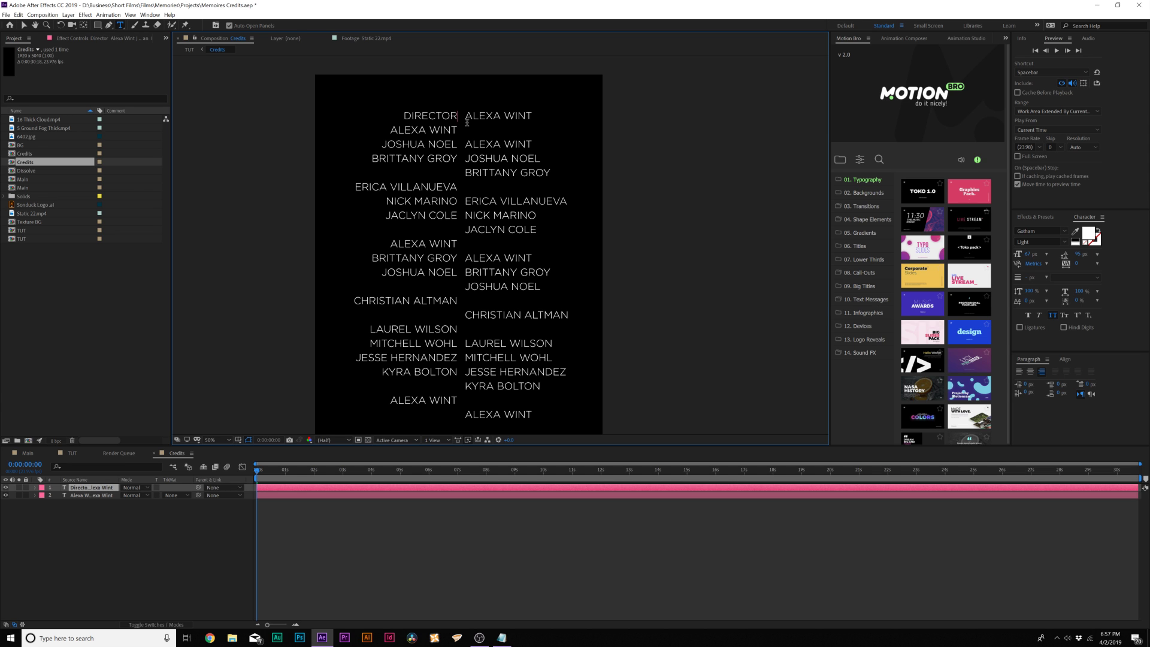
Align the DIRECTOR line with the names and set the role titles layer to Gotham Bold.
key("BackSpace")
key("Return")
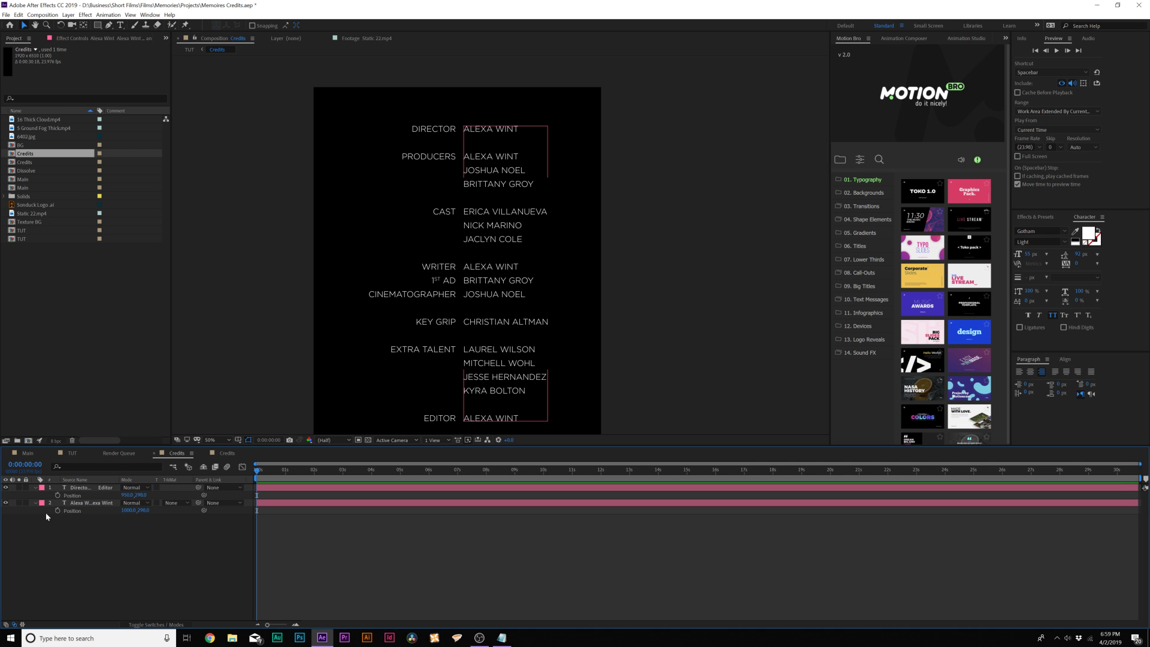
left_click(447, 181)
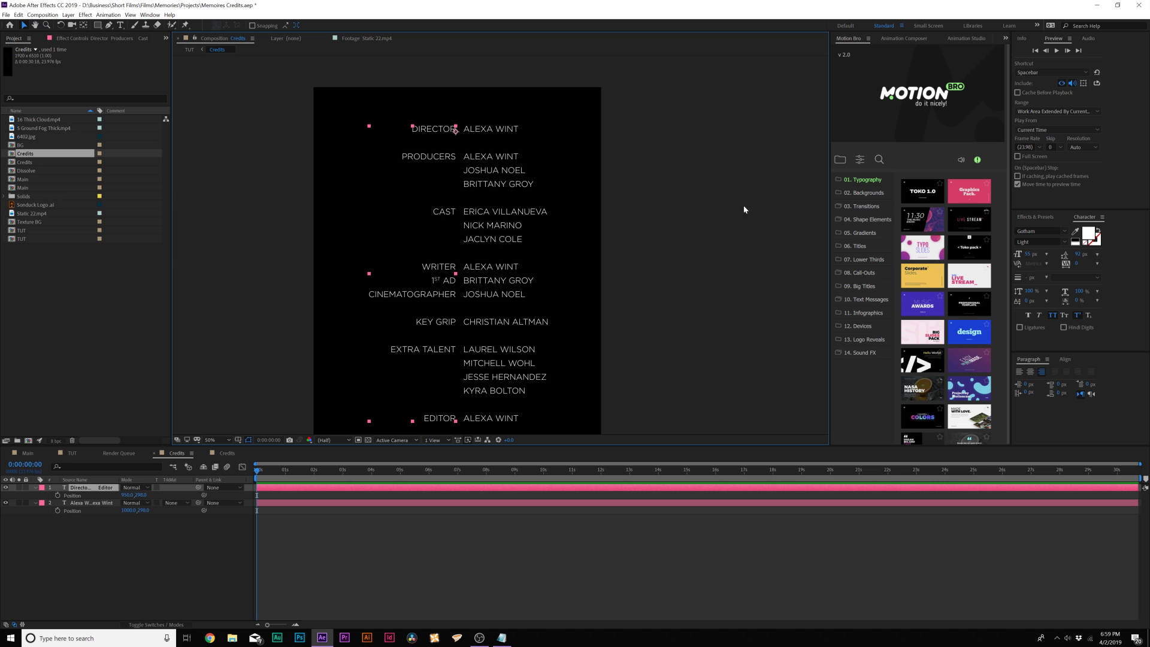
left_click(1065, 242)
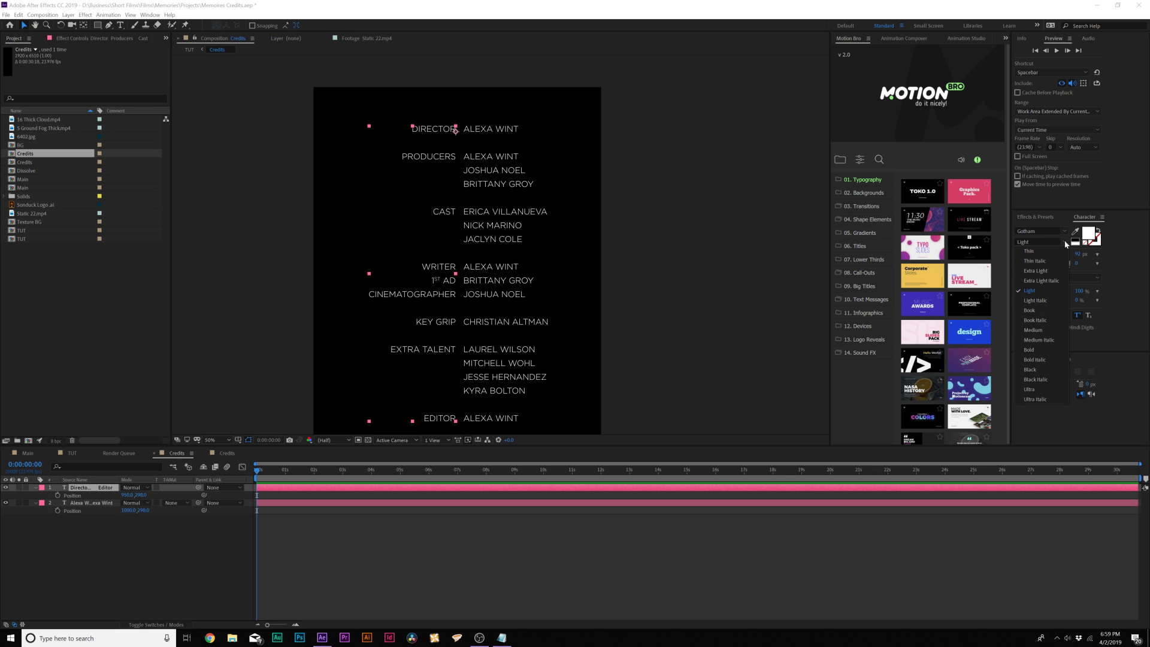
left_click(1034, 352)
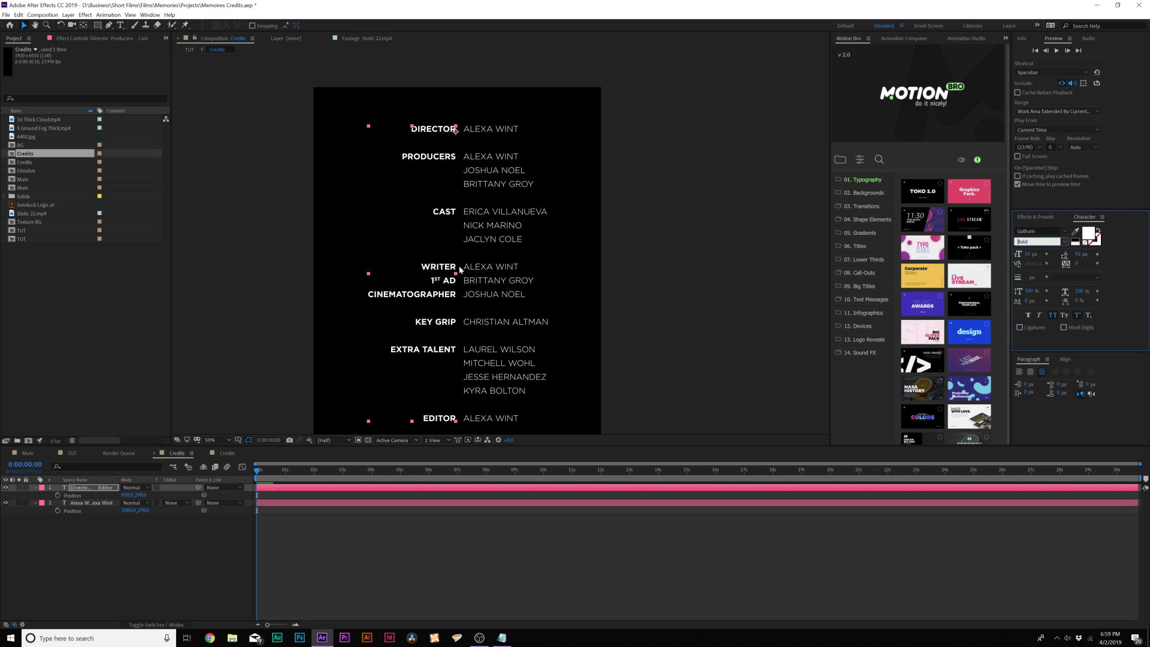
left_click(174, 568)
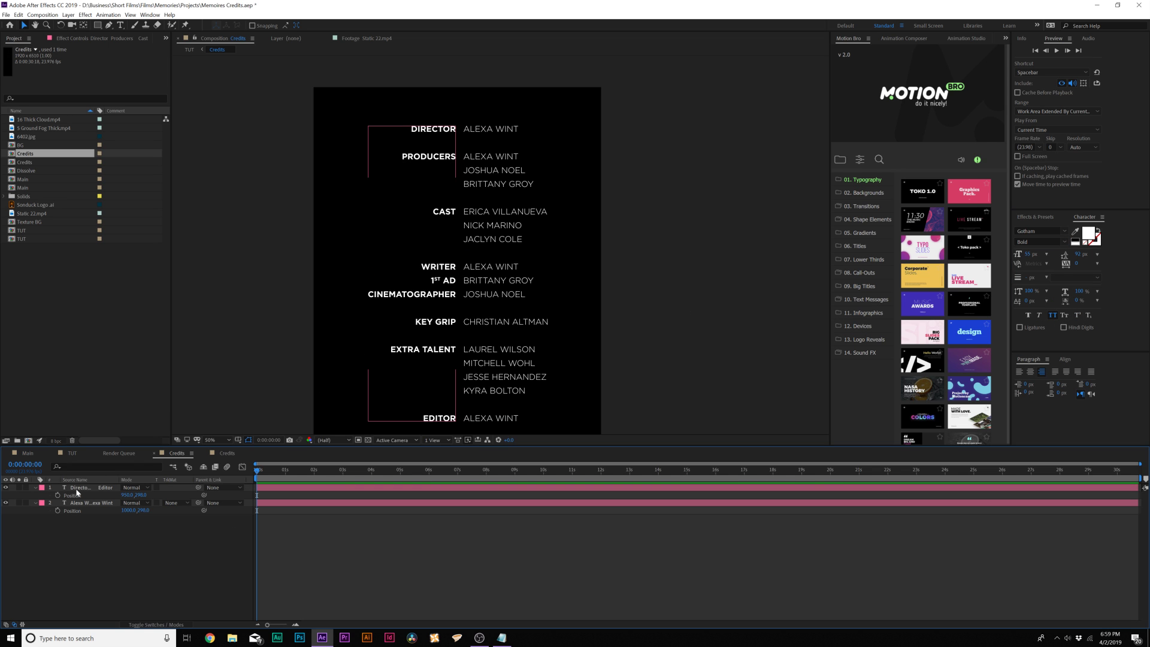
left_click(73, 453)
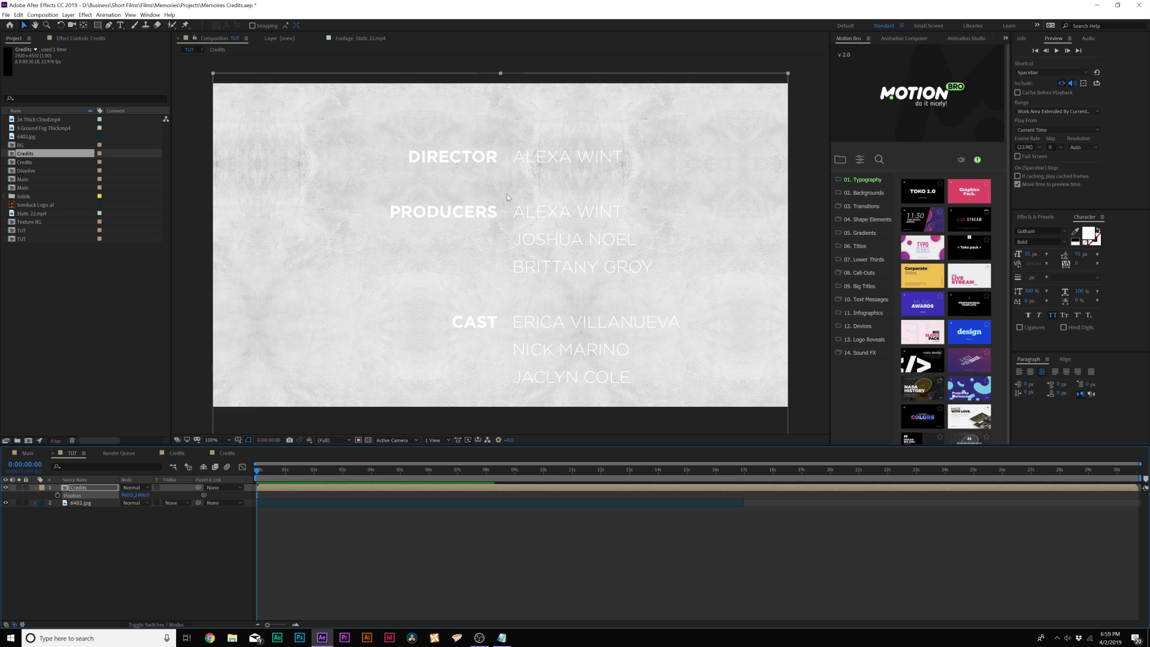
Colour the role titles layer dark grey 1E1E1E.
left_click(176, 454)
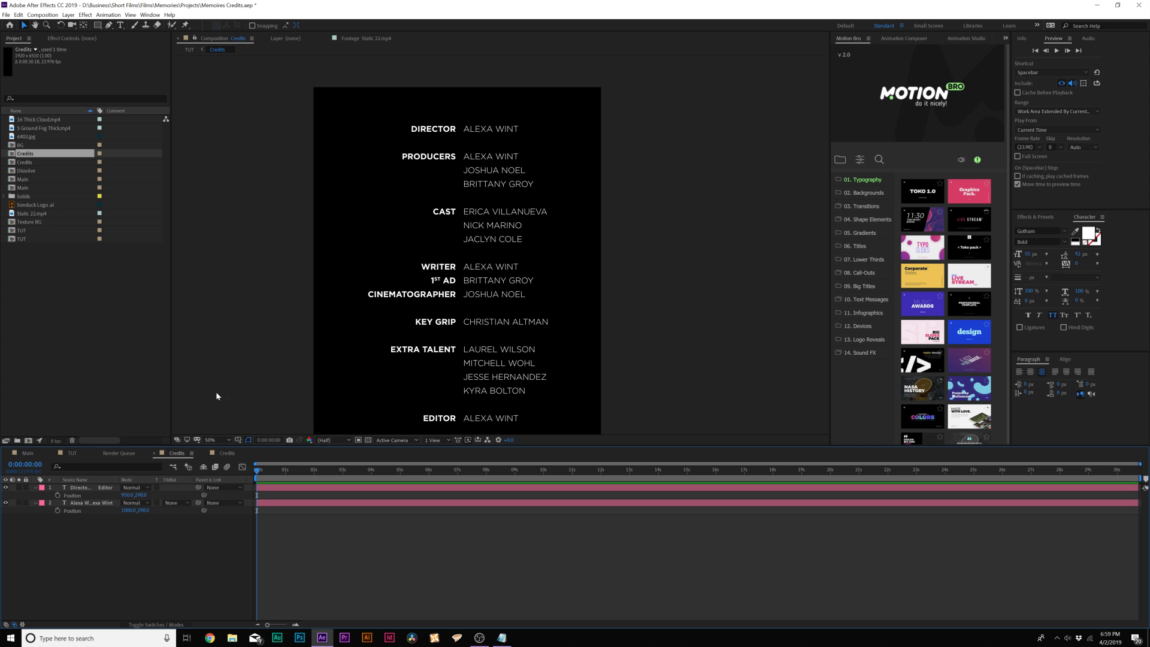
left_click(84, 488)
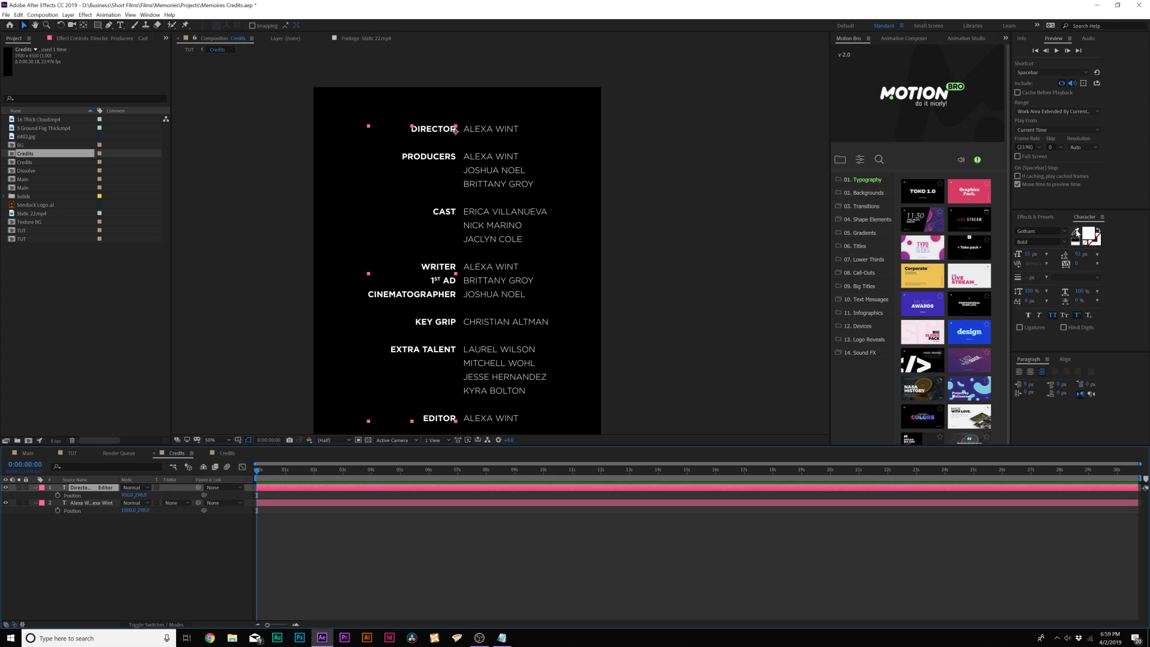
left_click(1088, 233)
left_click_drag(644, 321, 570, 357)
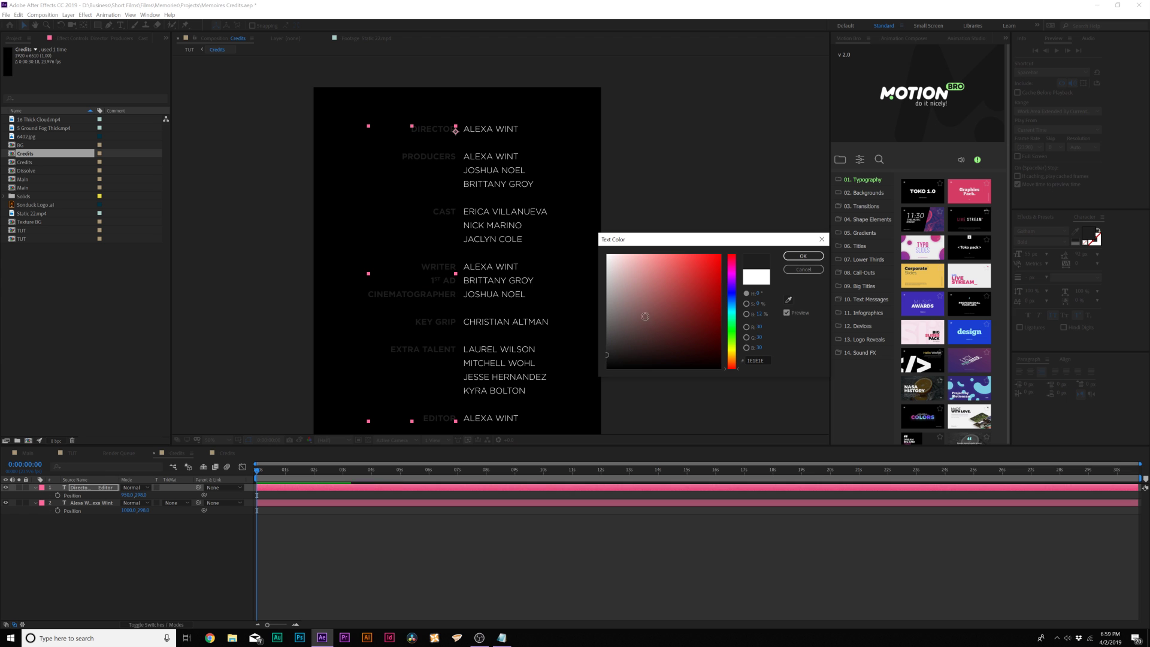
left_click(804, 256)
left_click(422, 304)
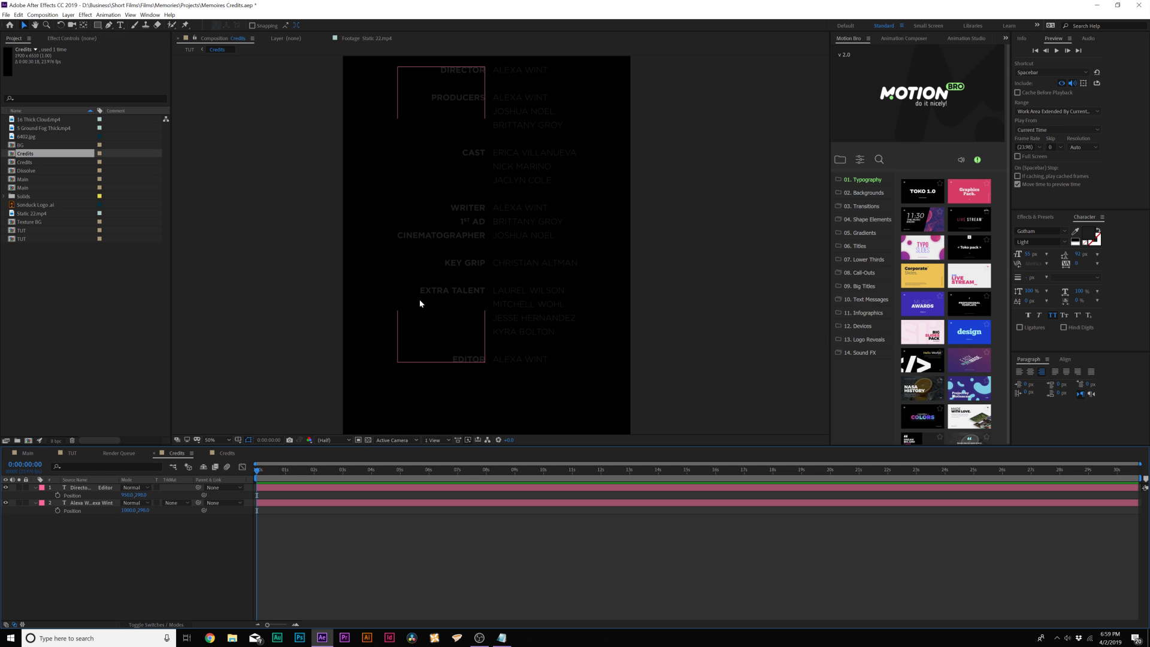
Show the transparency grid behind the Credits composition, then return to TUT.
left_click(368, 439)
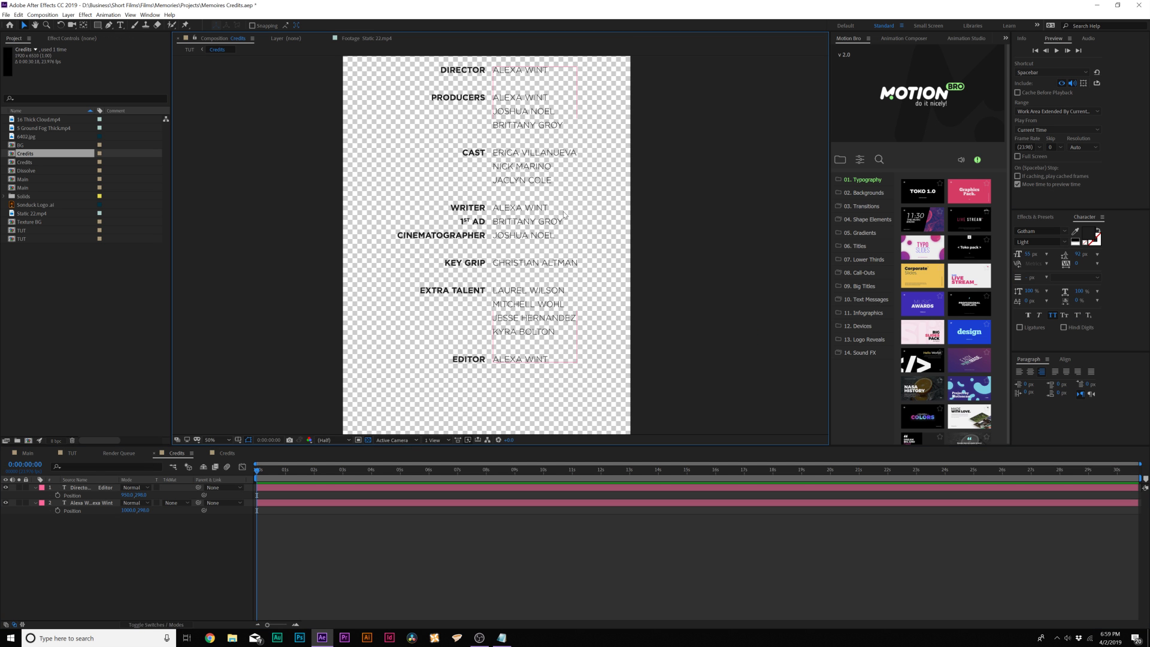
left_click_drag(540, 213, 553, 291)
key("v")
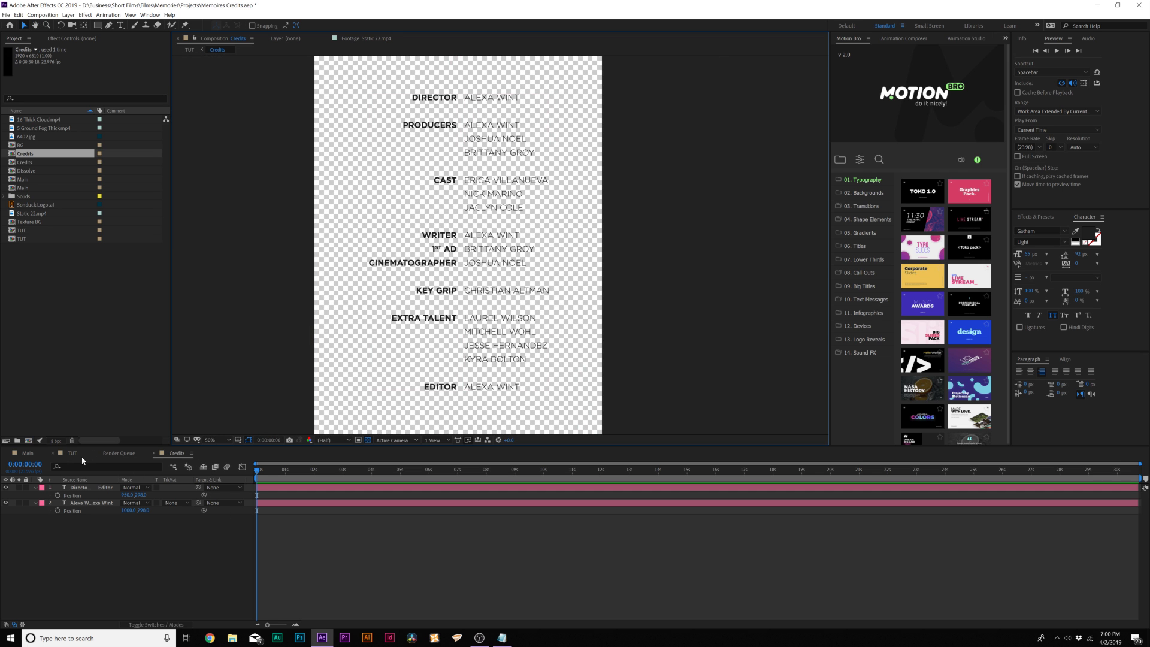
left_click(73, 455)
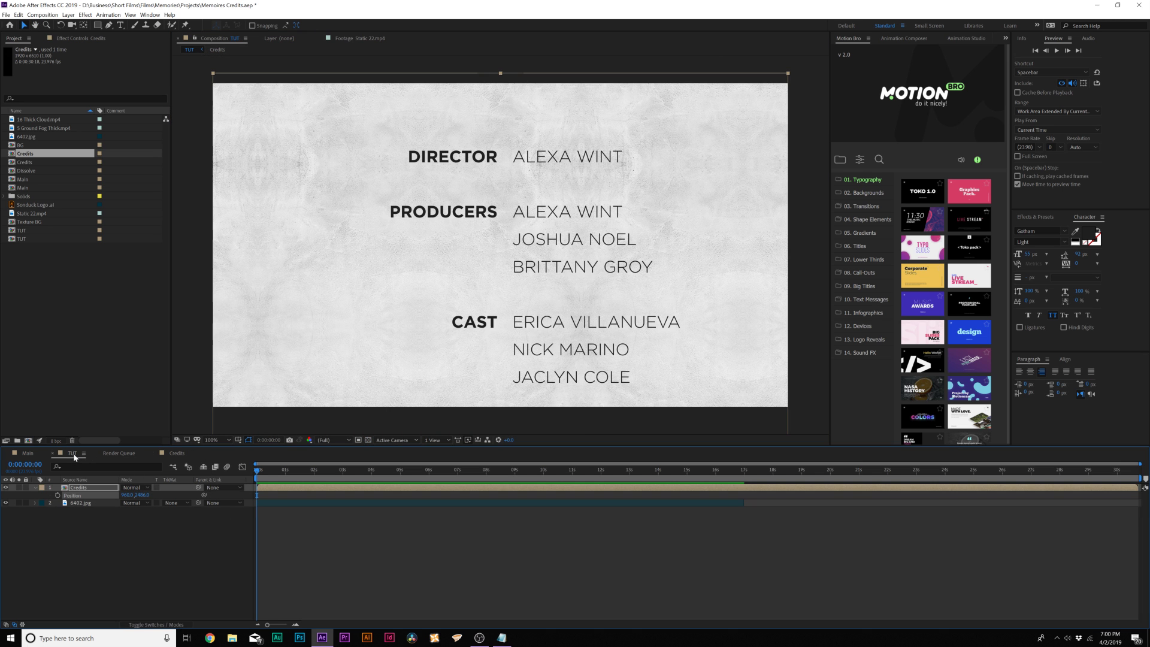
Push the Credits layer below the frame and set a starting Position keyframe at 0s.
left_click(92, 489)
key("p")
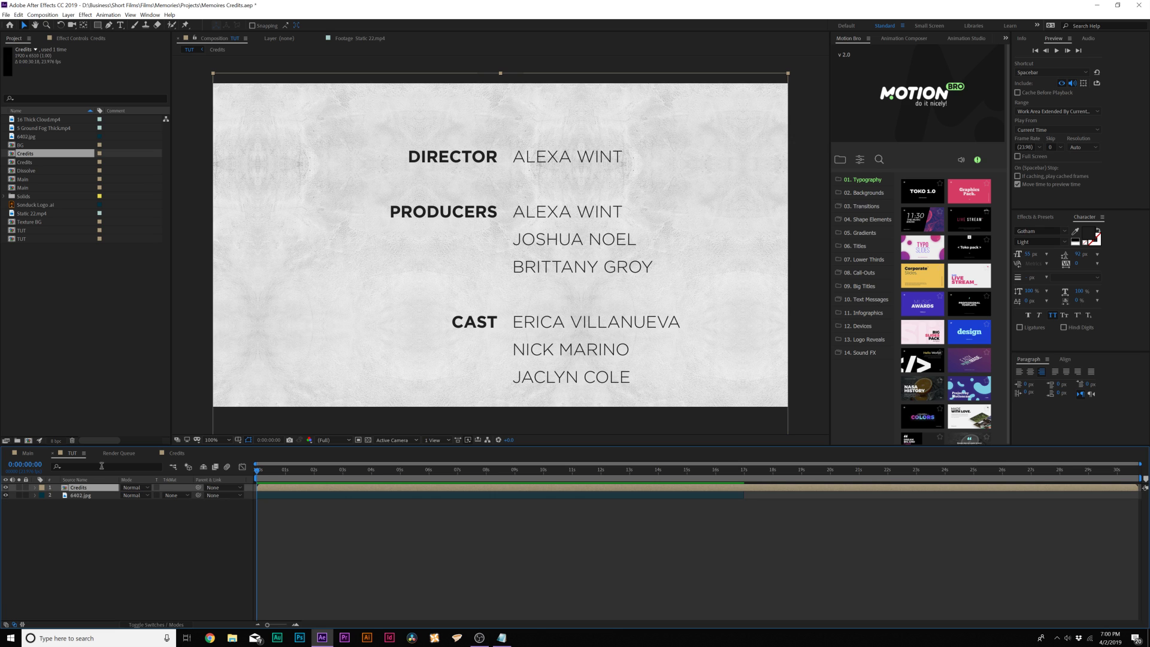
key("p")
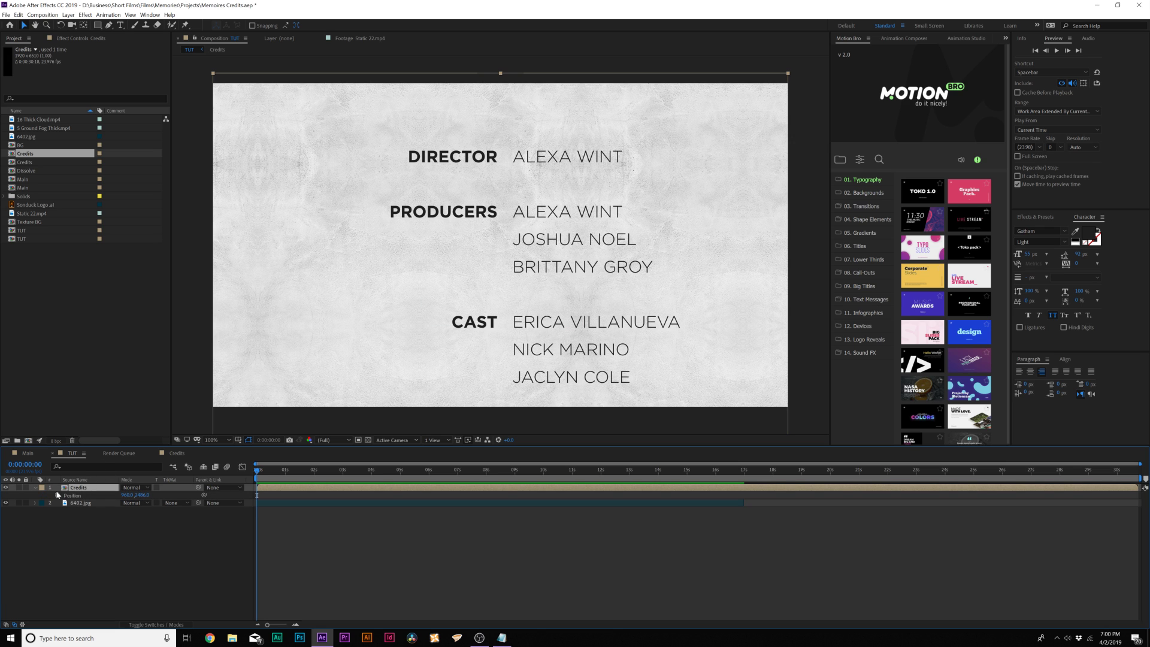
left_click_drag(139, 496, 368, 393)
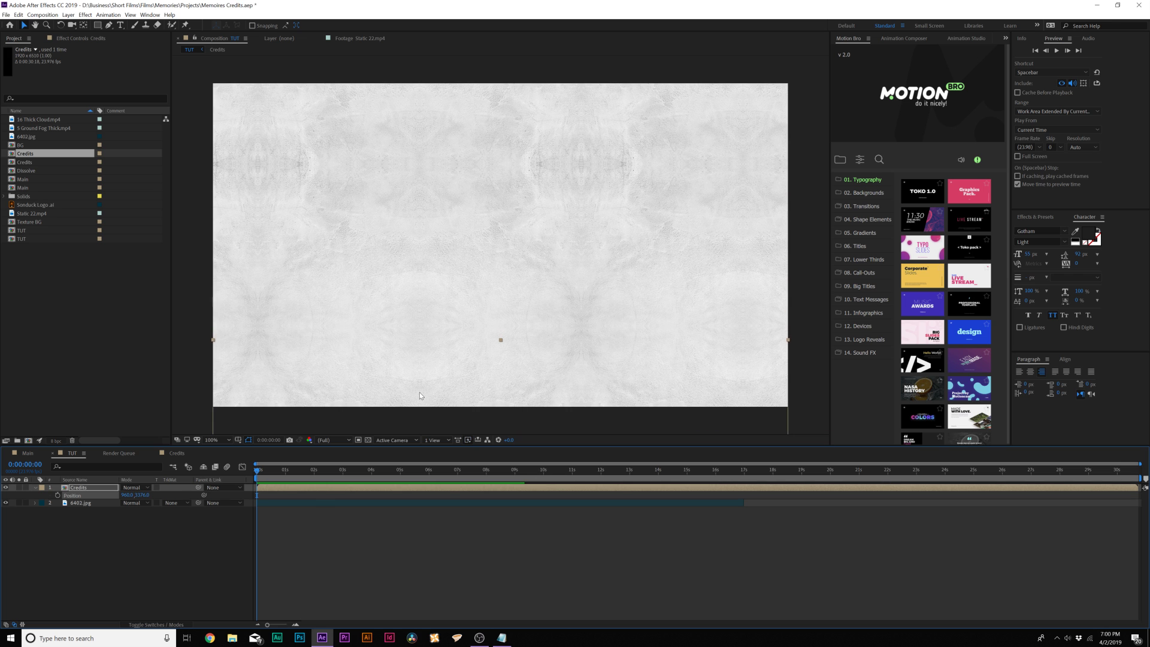
left_click(57, 496)
At 0:00:15:20 raise the credits for an end Position keyframe, then scrub back to check the scroll.
left_click_drag(371, 470, 691, 469)
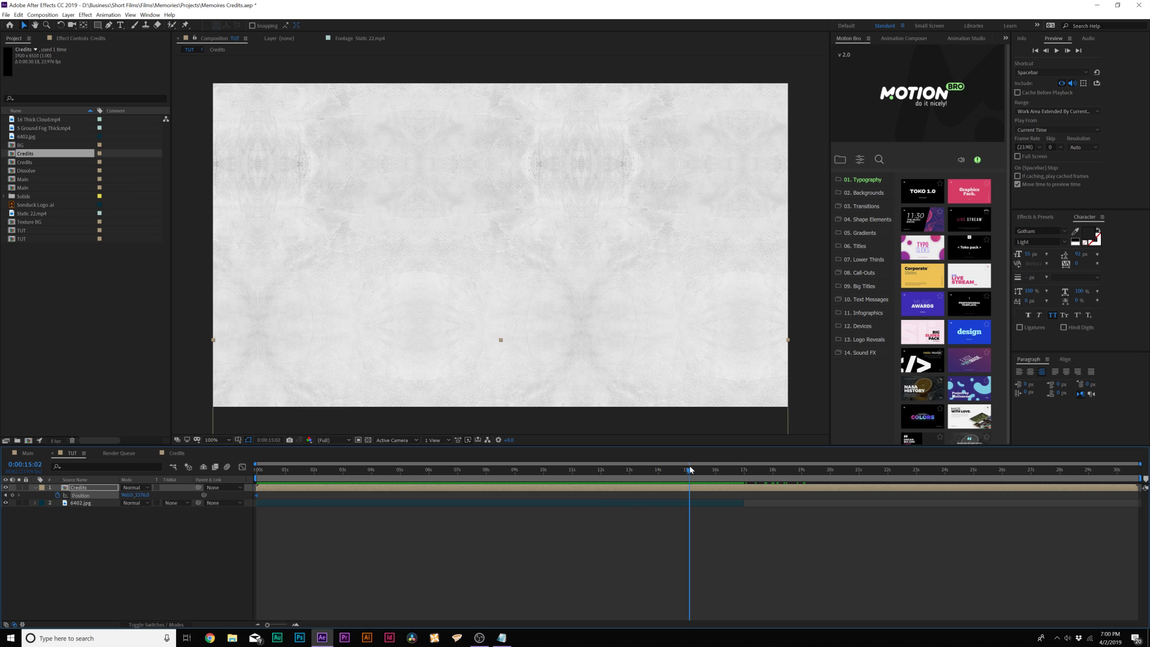
left_click_drag(690, 470, 711, 471)
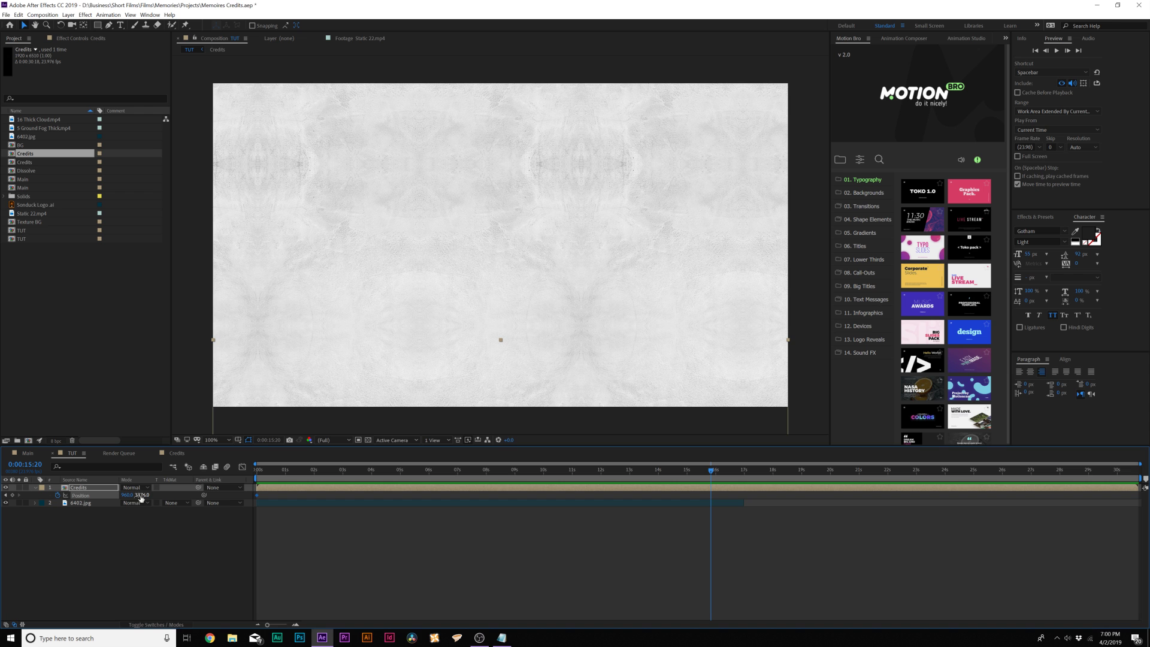
left_click_drag(142, 495, 21, 495)
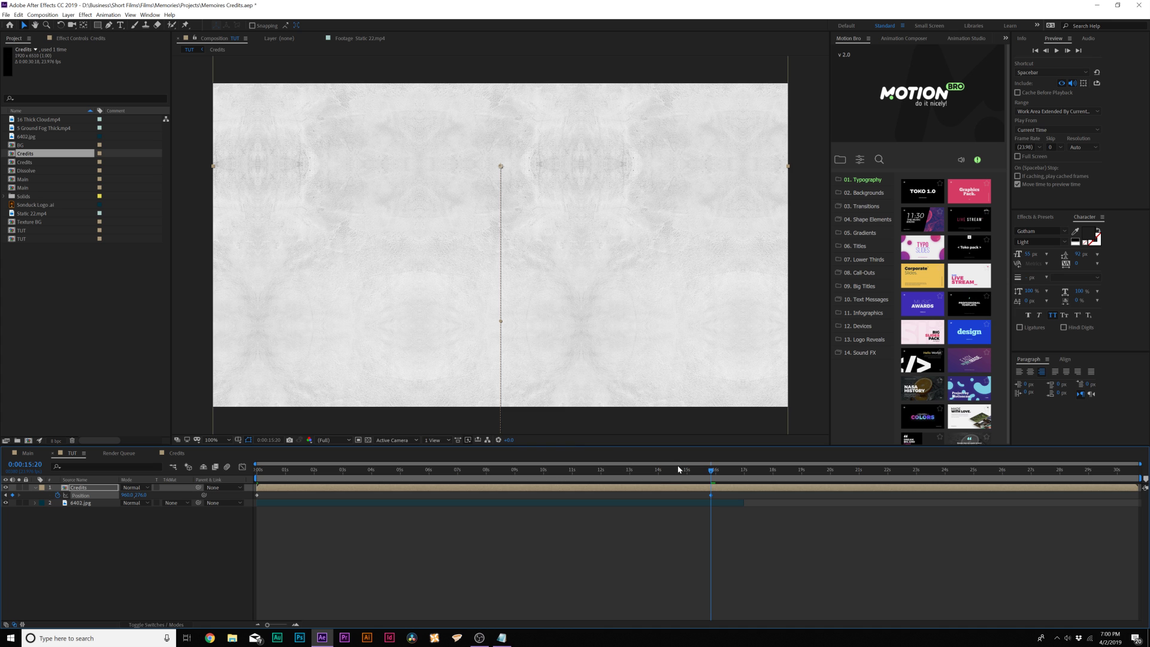
left_click(650, 471)
mouse_move(640, 474)
left_mouse_down()
mouse_move(276, 472)
mouse_move(659, 473)
mouse_move(602, 473)
mouse_move(640, 477)
left_mouse_up()
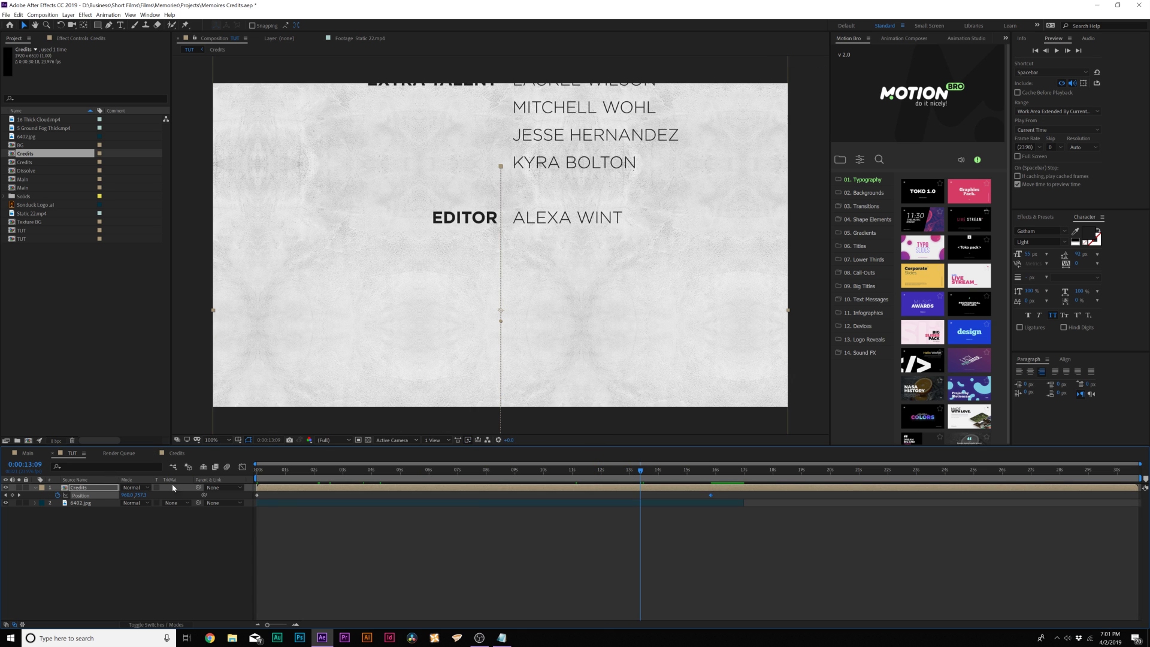
Open the Credits composition and scroll down to the end of the credit text.
double_click(91, 487)
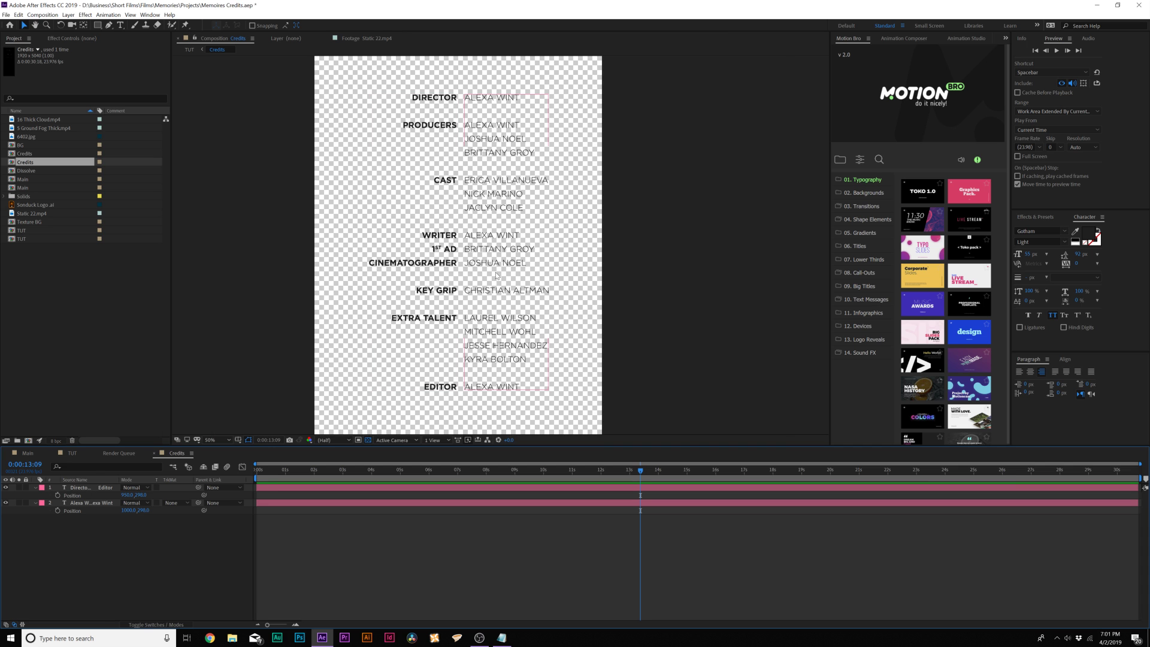
key("ctrl+t")
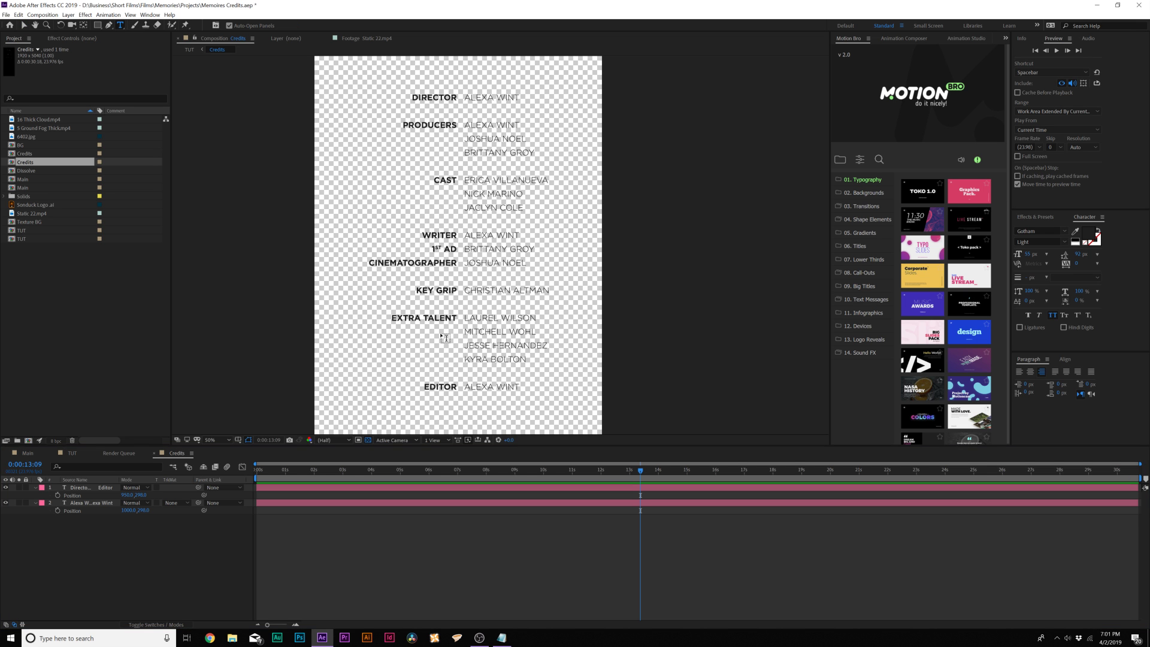
key("v")
scroll(384, 240, "down", 4)
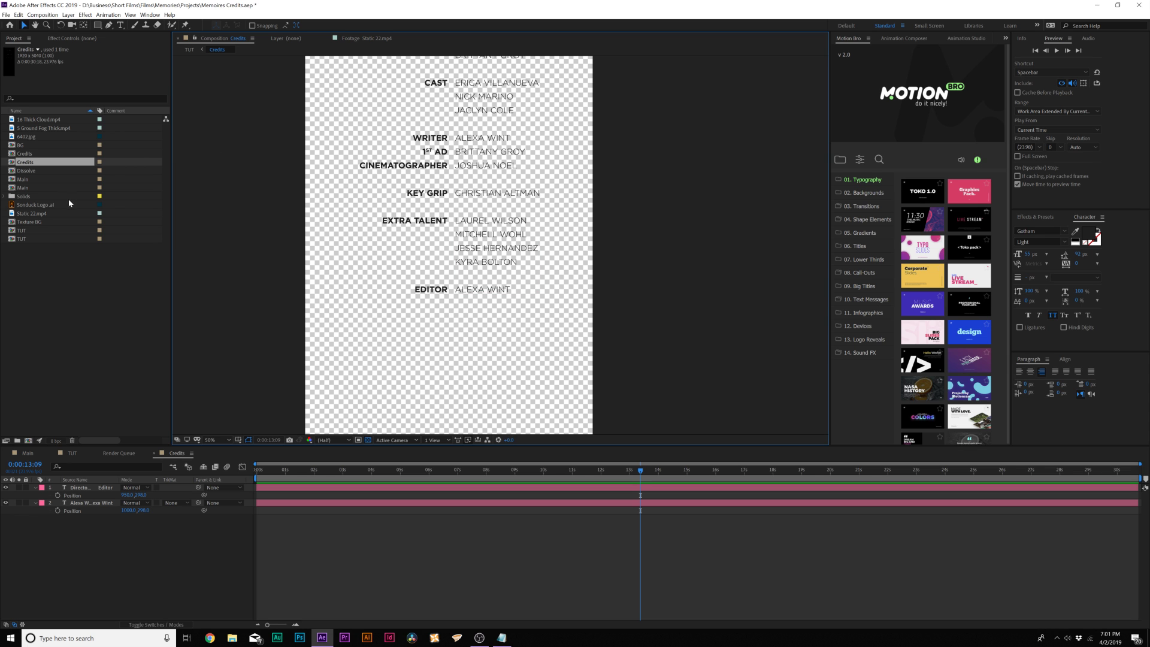
Place a scaled-down Sonduck duck logo under EDITOR, then preview the scrolling credits in TUT.
left_click_drag(33, 205, 445, 341)
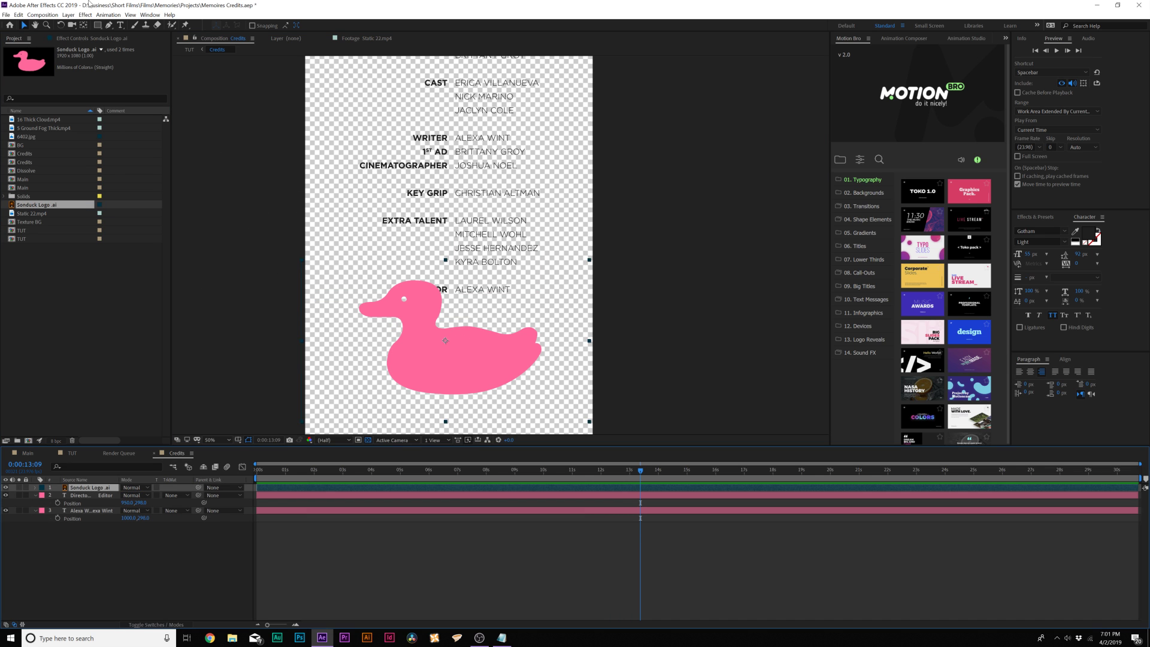
left_click_drag(102, 496, 114, 497)
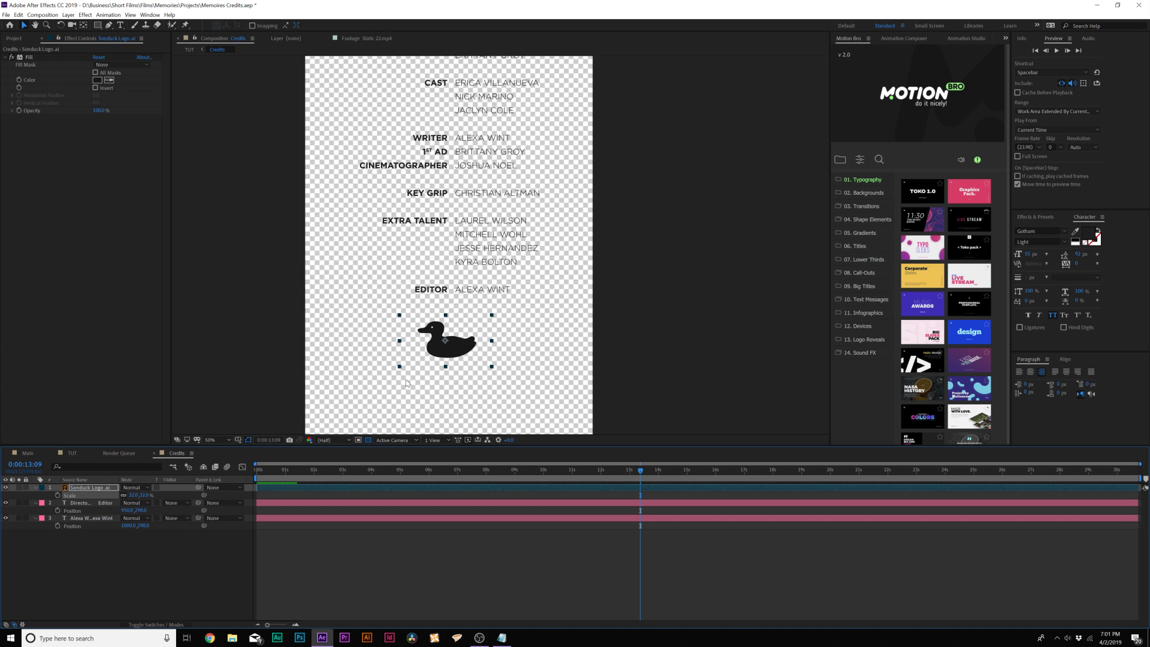
left_click_drag(461, 345, 461, 335)
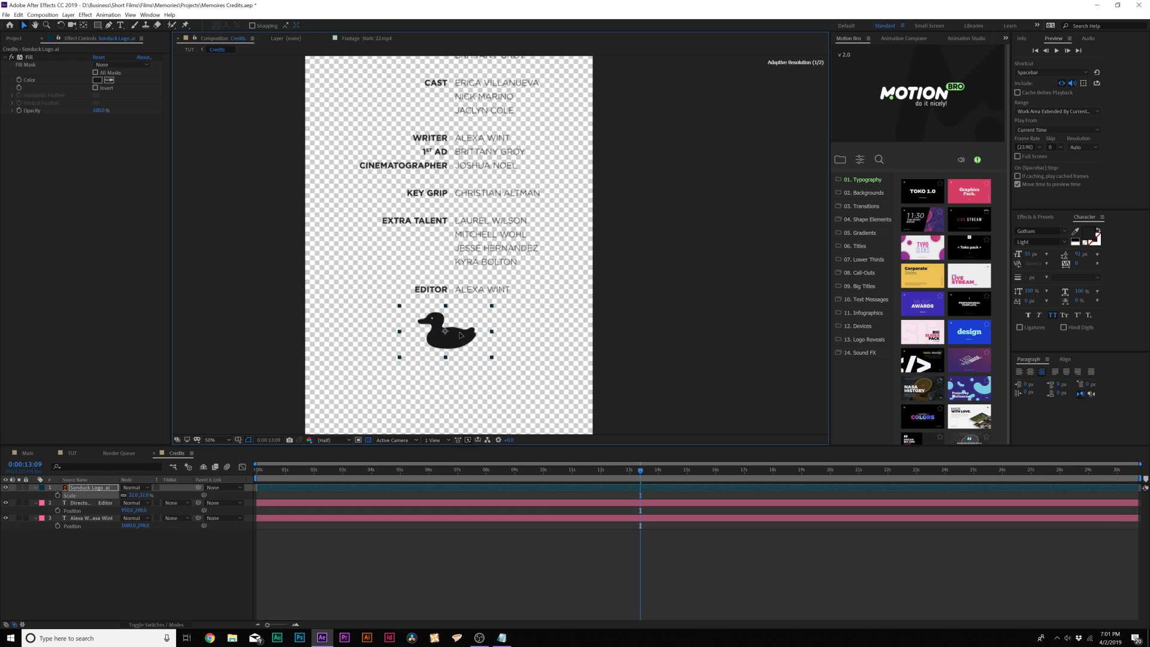
left_click(72, 453)
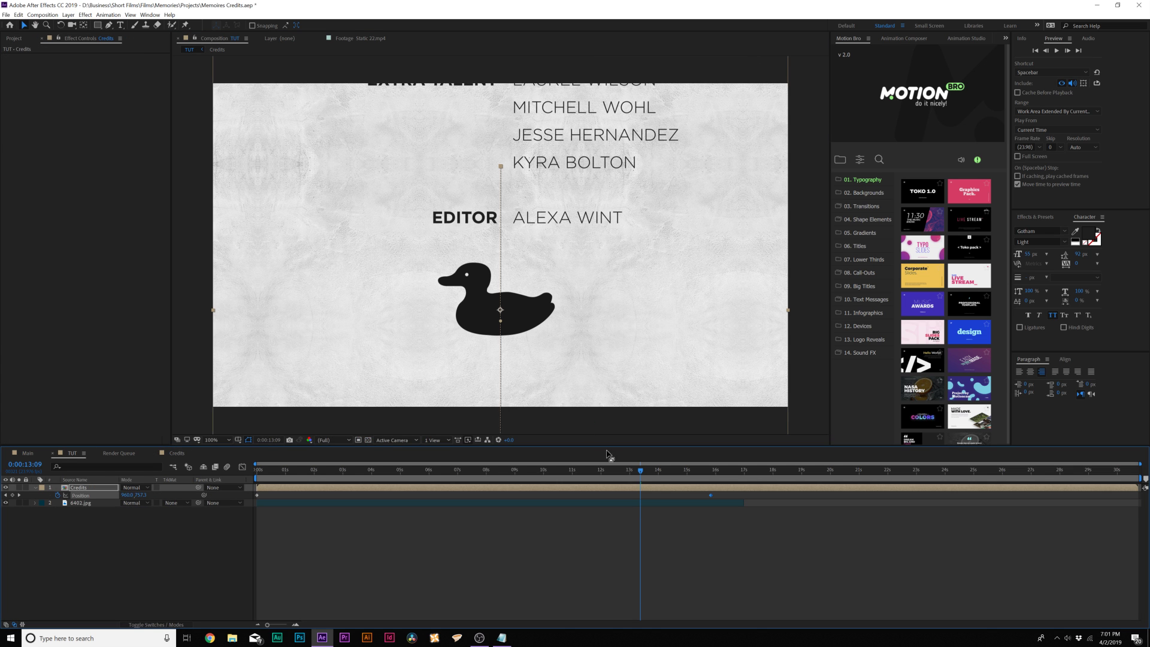
left_click_drag(640, 470, 714, 474)
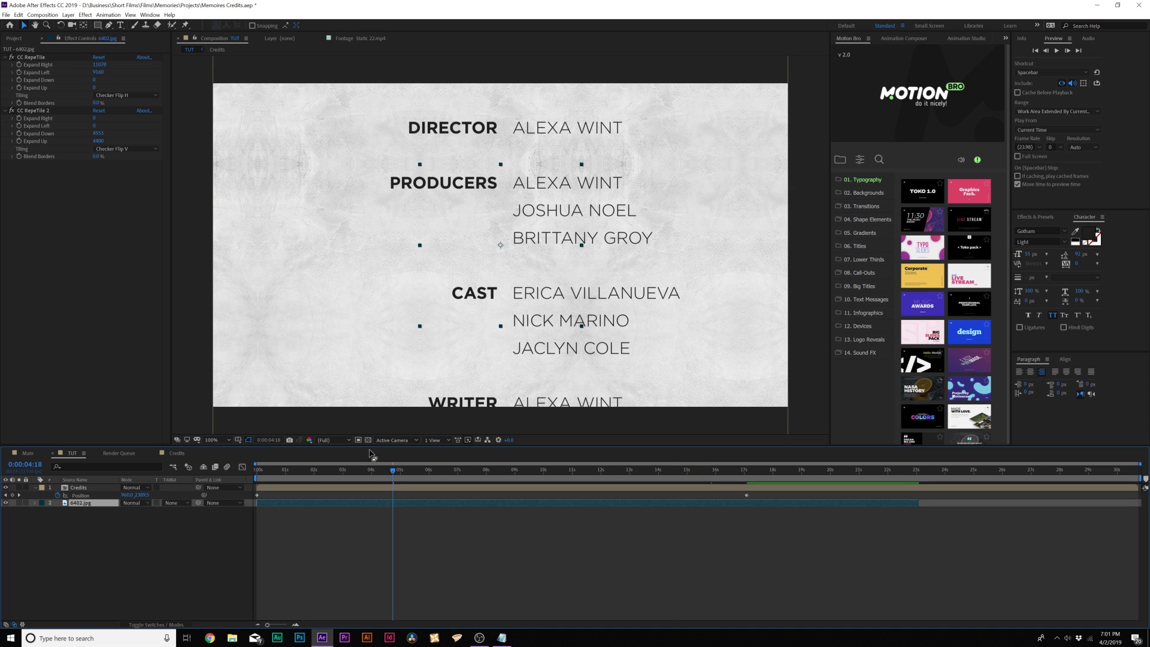
Select the 6402.jpg texture layer in the TUT timeline, checking the project's file list.
left_click(108, 549)
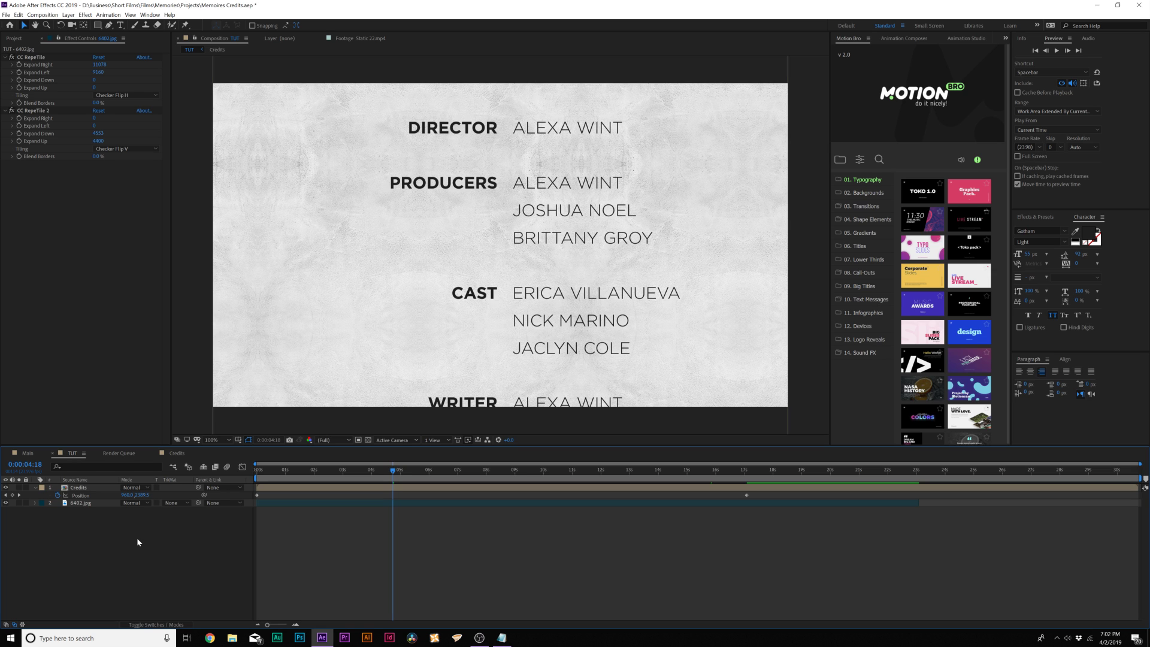
left_click(13, 38)
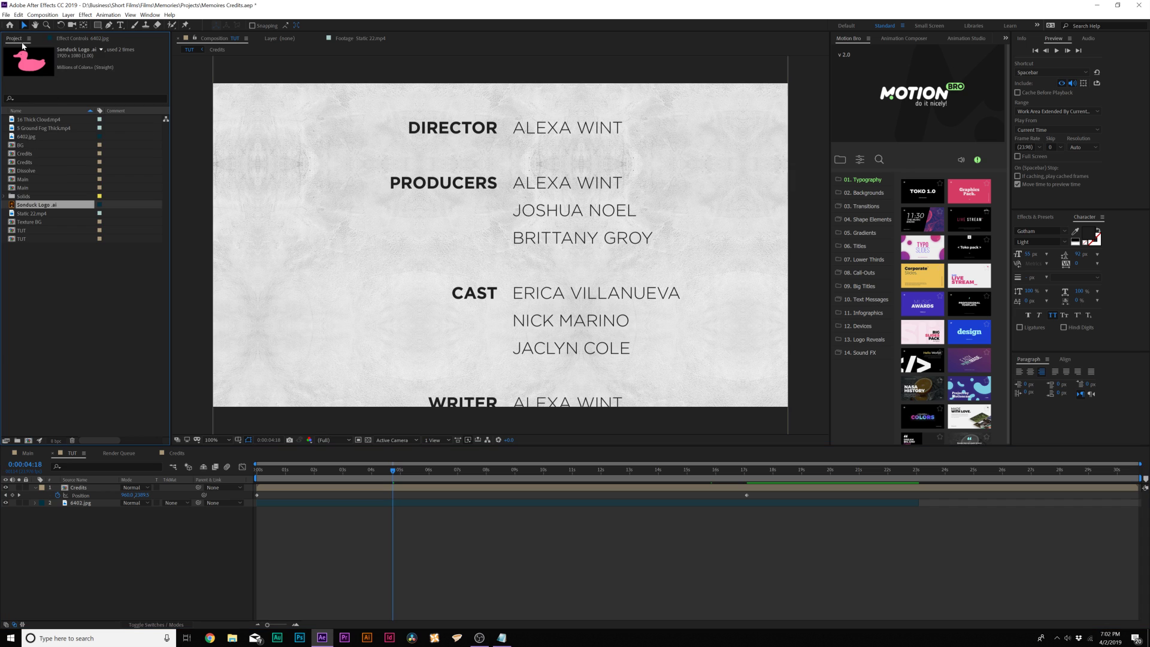
left_click(364, 397)
left_click(119, 552)
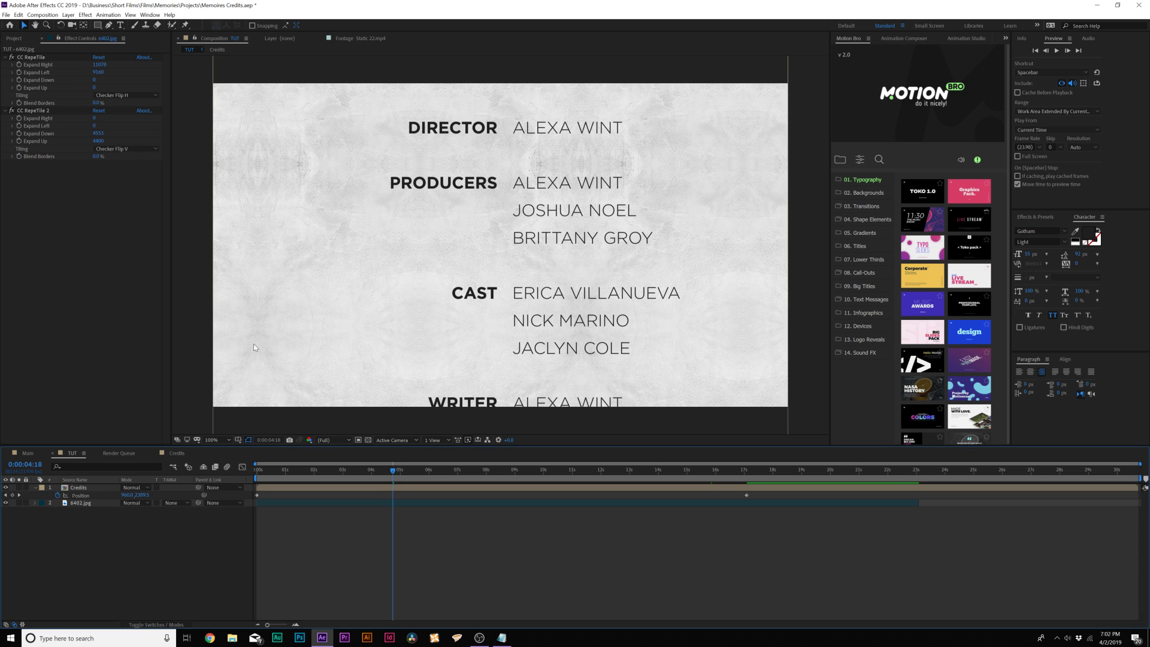
left_click(67, 504)
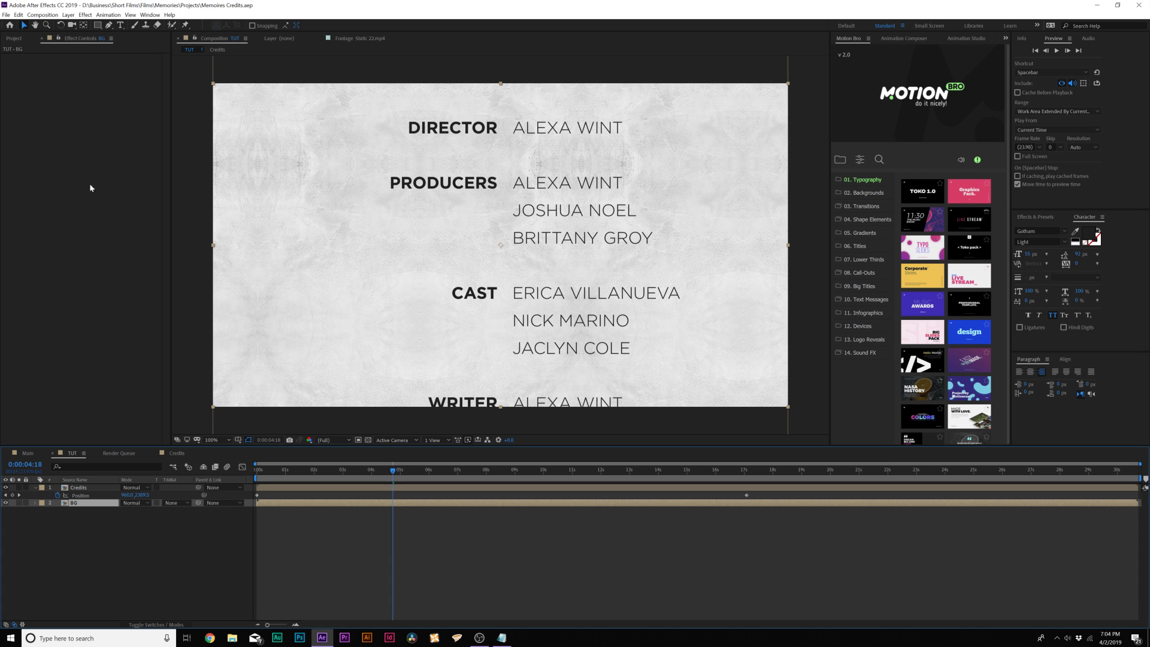
Give the BG layer a Gaussian Blur of 4.0 with Repeat Edge Pixels on.
left_click(85, 15)
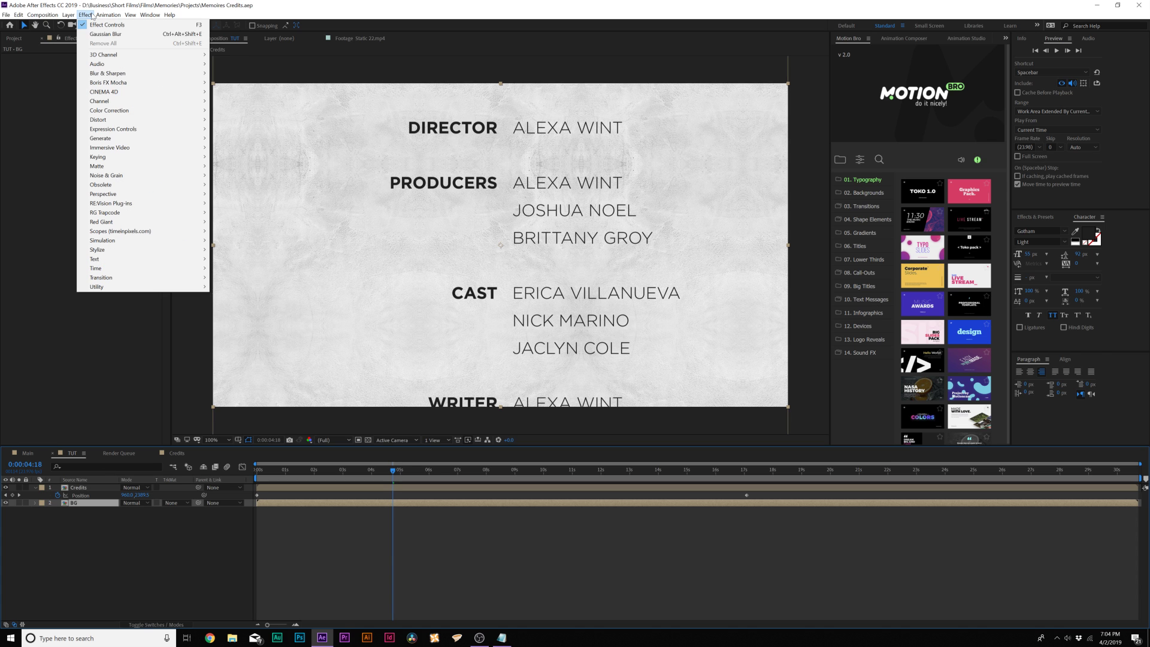
mouse_move(109, 76)
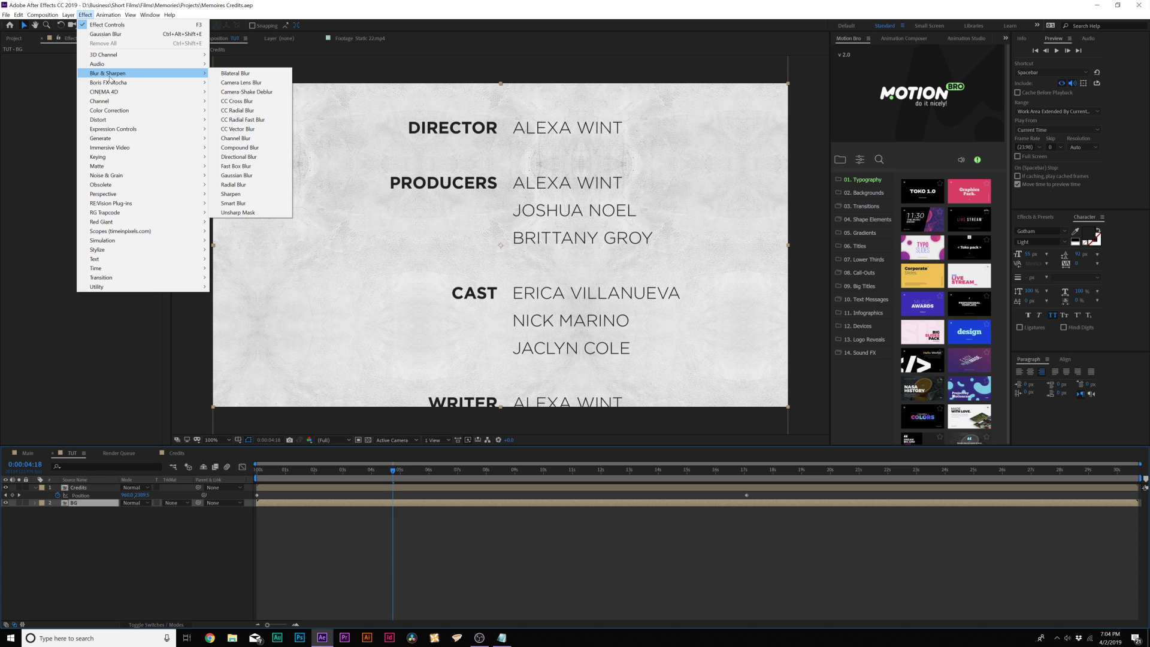
left_click(237, 175)
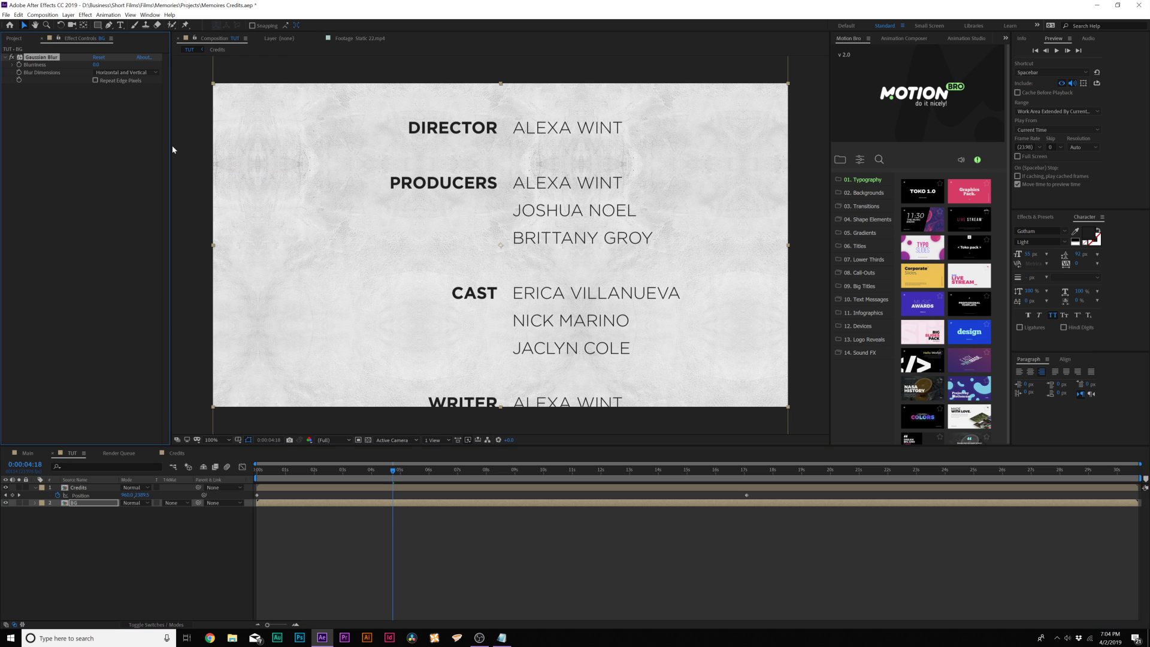
left_click(96, 64)
key("Return")
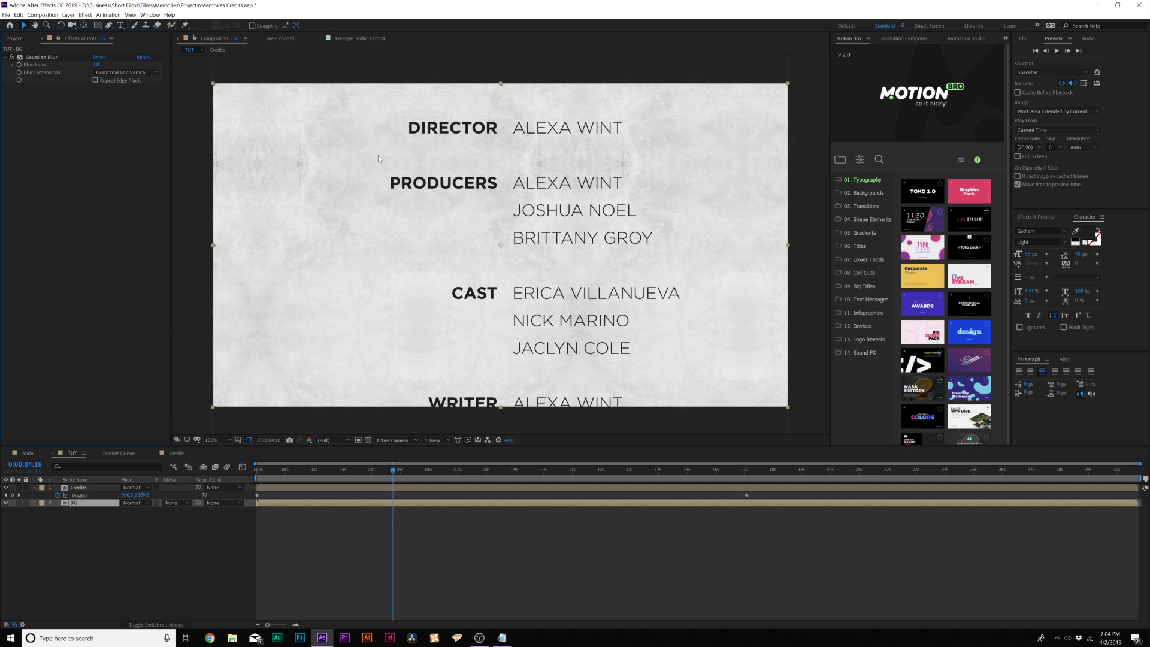
left_click(94, 80)
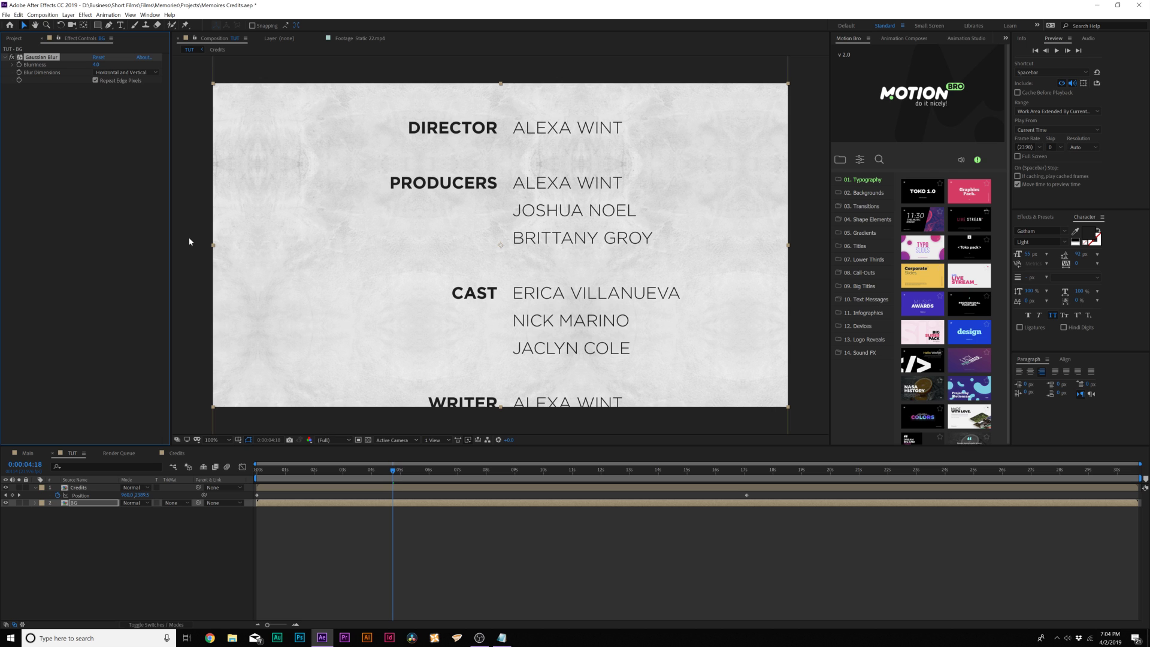
left_click(130, 536)
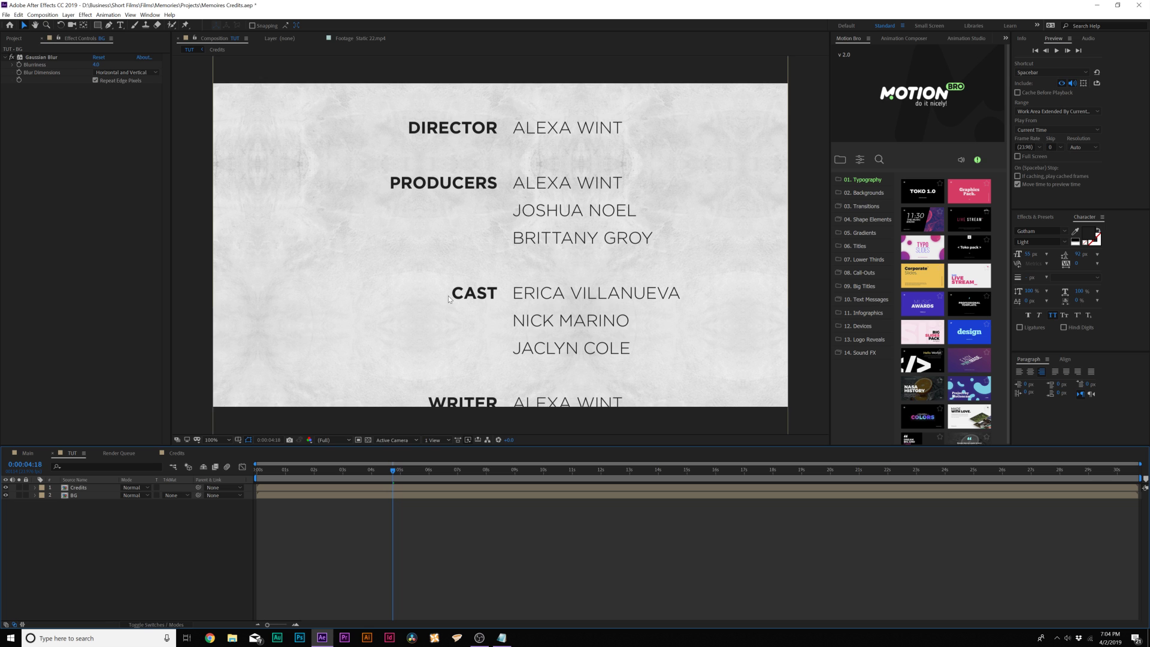
Add a new adjustment layer to the TUT composition.
left_click(68, 15)
mouse_move(78, 25)
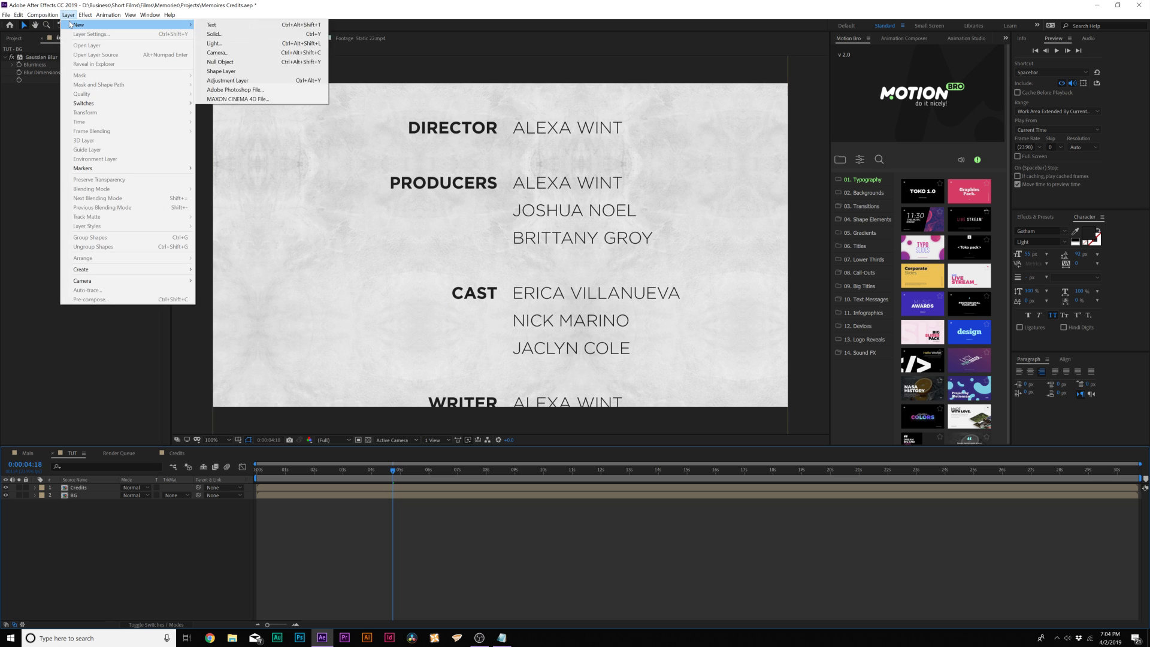
left_click(227, 81)
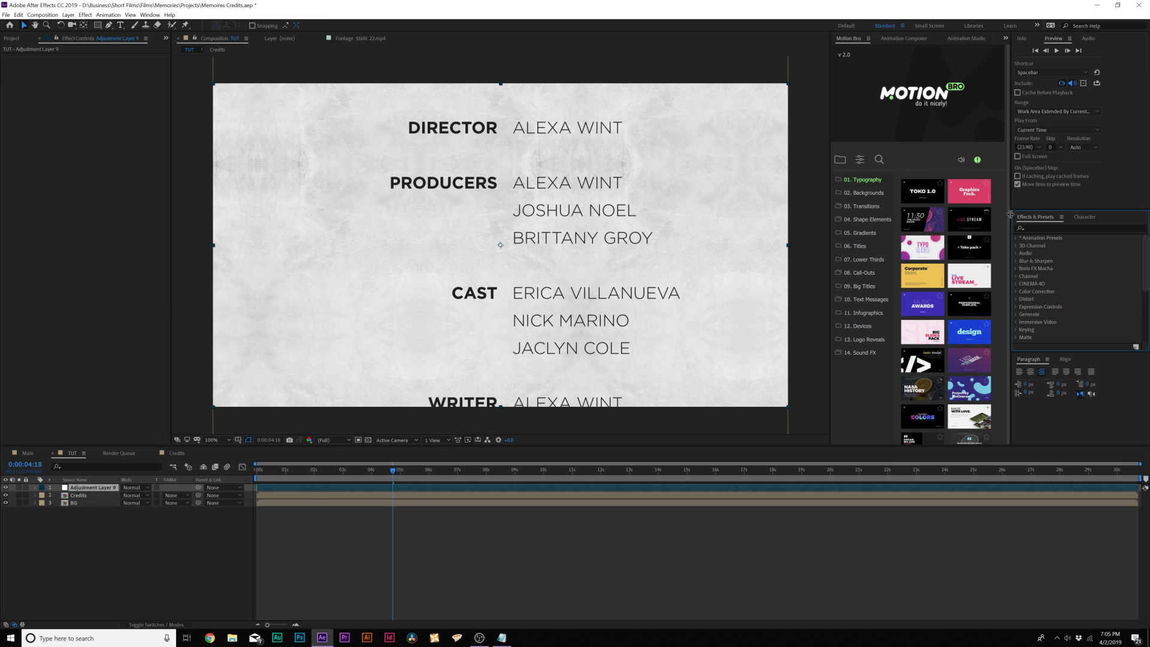
Apply CC Vignette to Adjustment Layer 9 with Angle of View 61.5.
left_click_drag(1010, 213, 992, 214)
left_click(1019, 227)
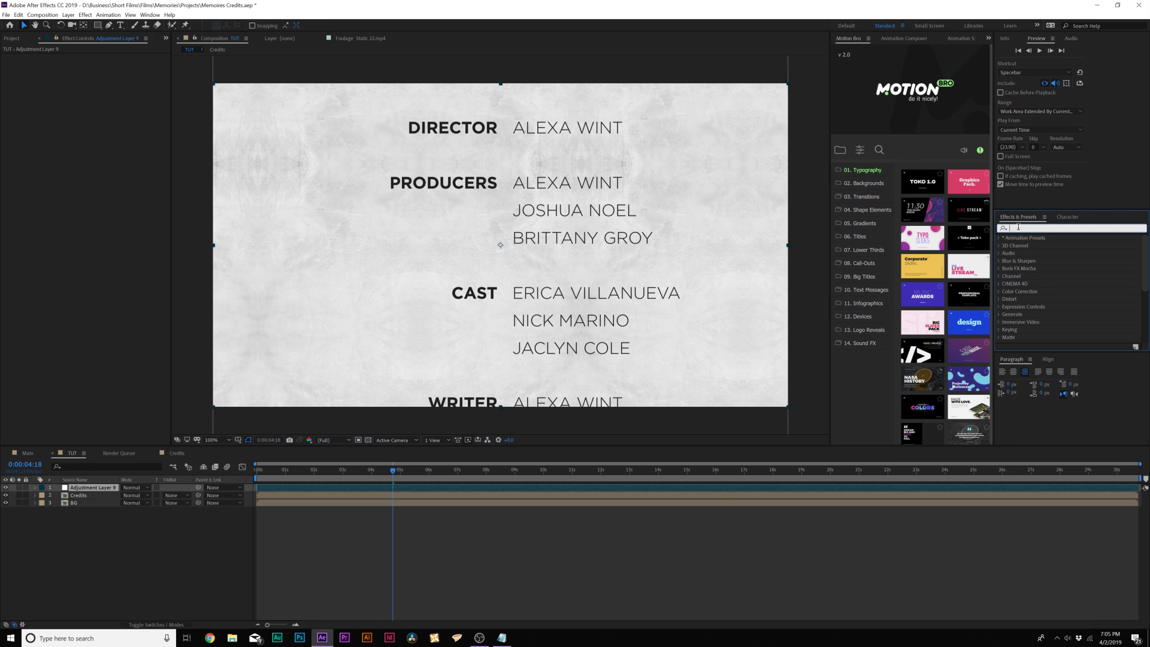
type("vignette")
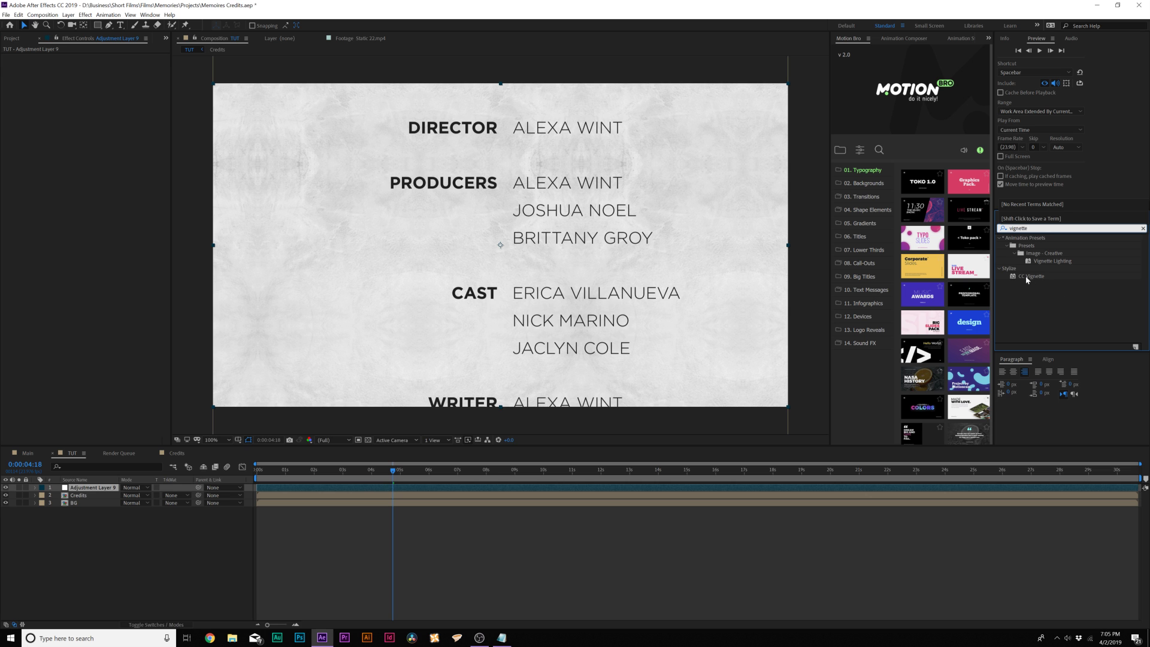
left_click_drag(1027, 280, 78, 491)
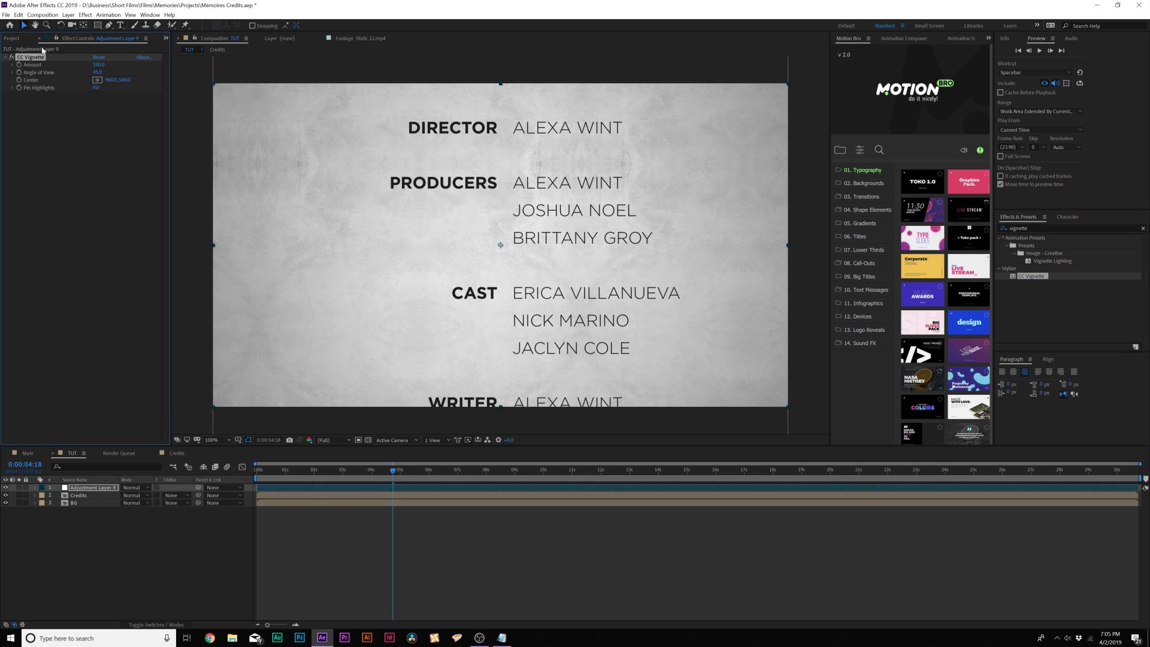
left_click_drag(115, 72, 173, 79)
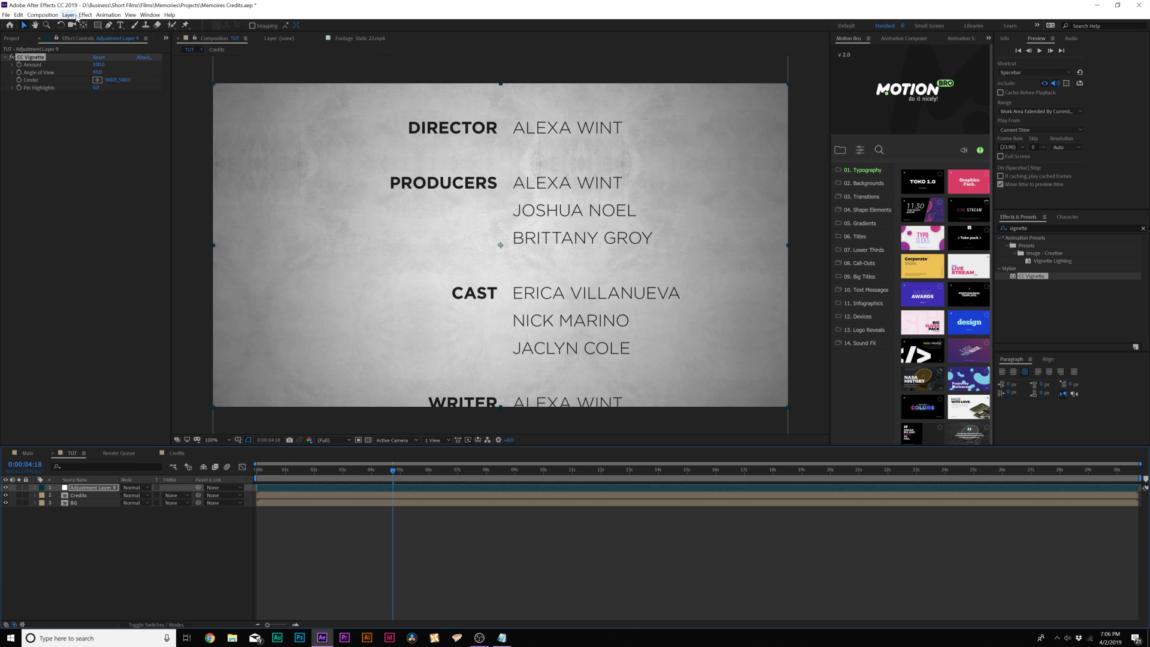
Add Curves with a contrast S-curve on RGB and a raised blue channel.
left_click(85, 15)
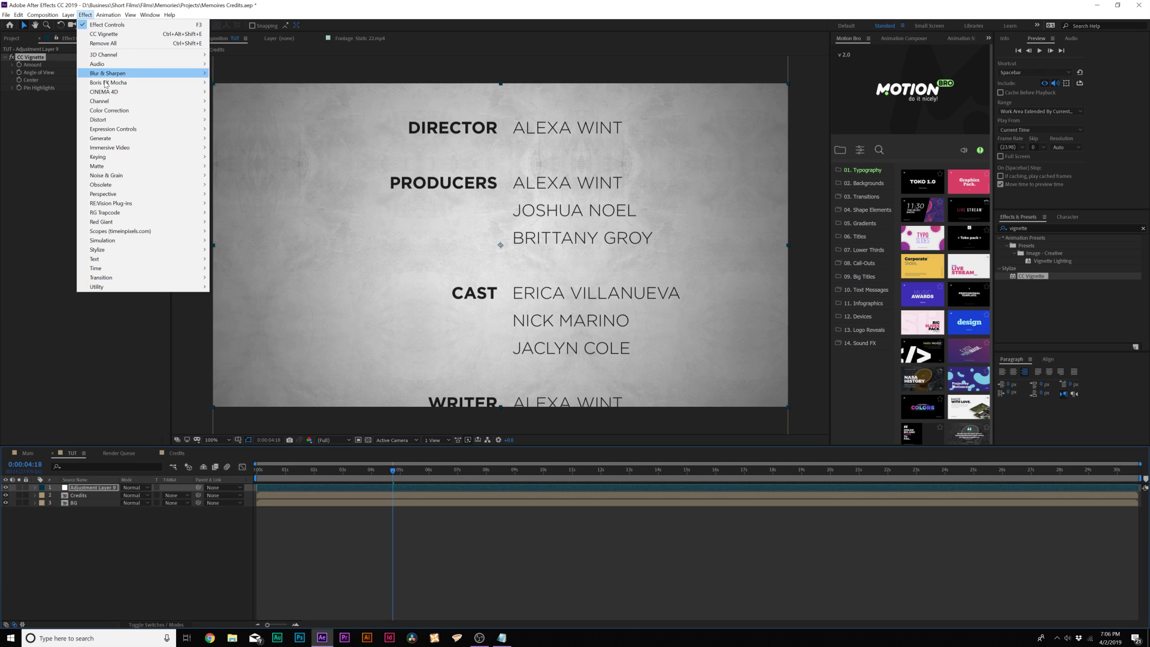
mouse_move(109, 110)
left_click(237, 282)
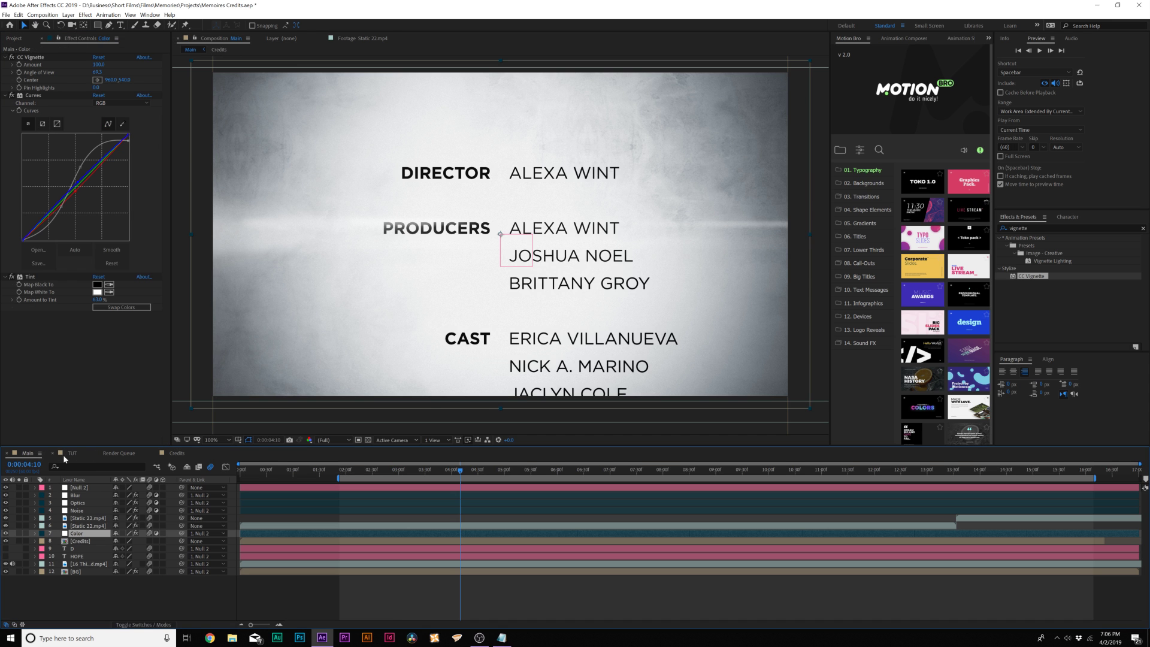
left_click(70, 453)
left_click_drag(58, 219, 85, 174)
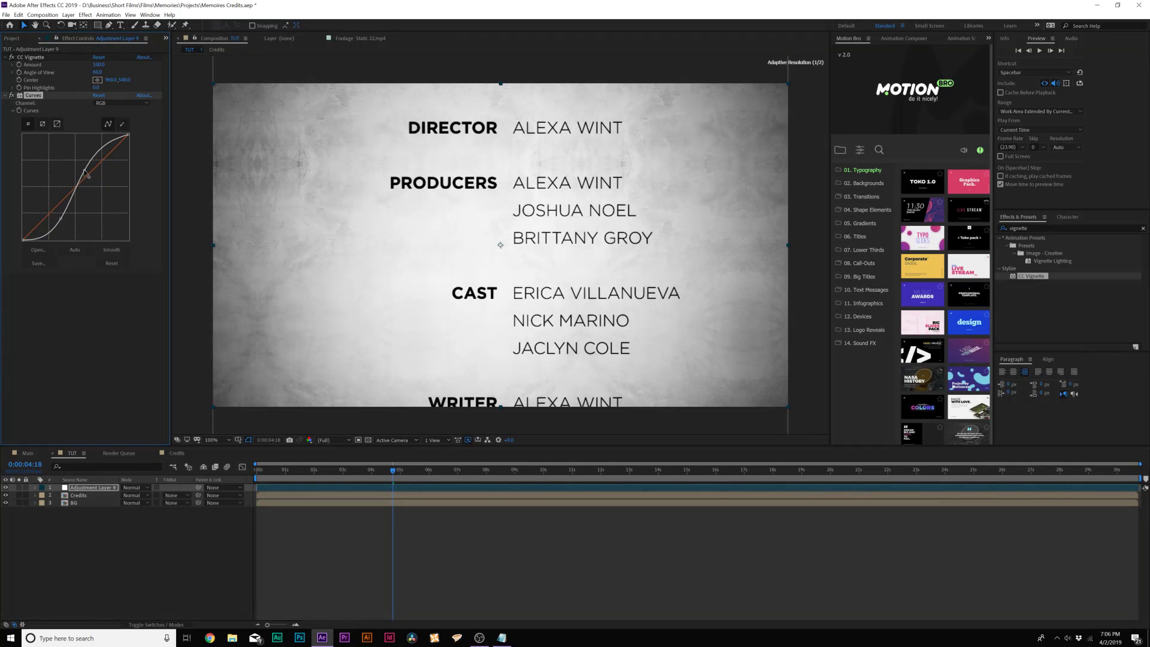
left_click(12, 96)
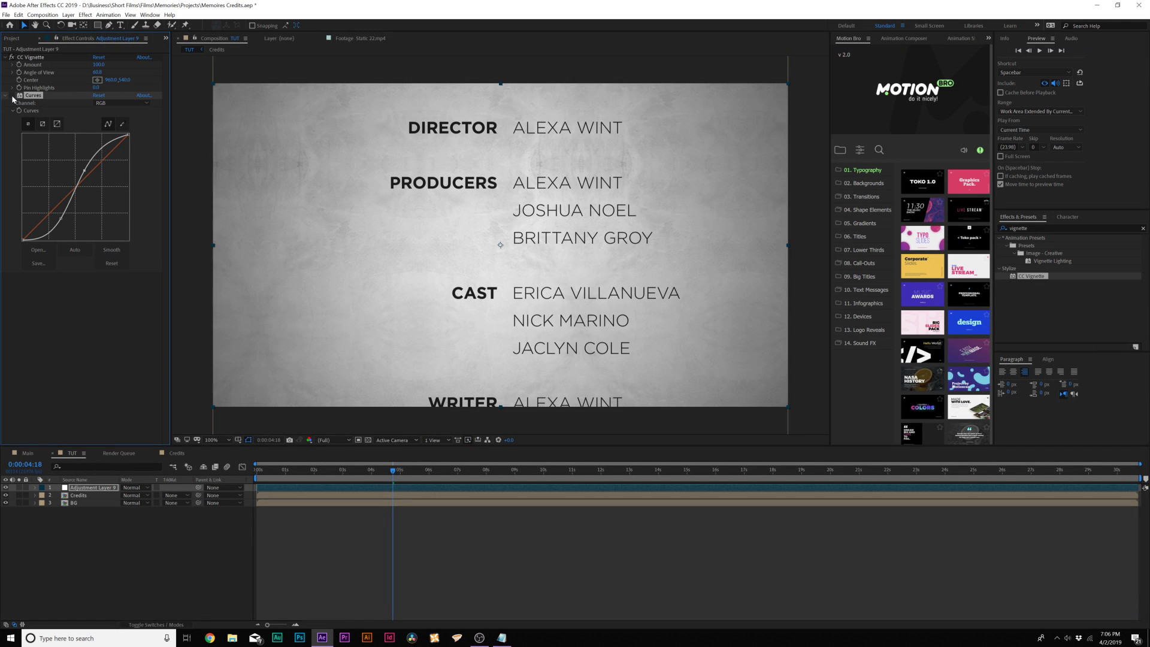
left_click(103, 106)
left_click(102, 126)
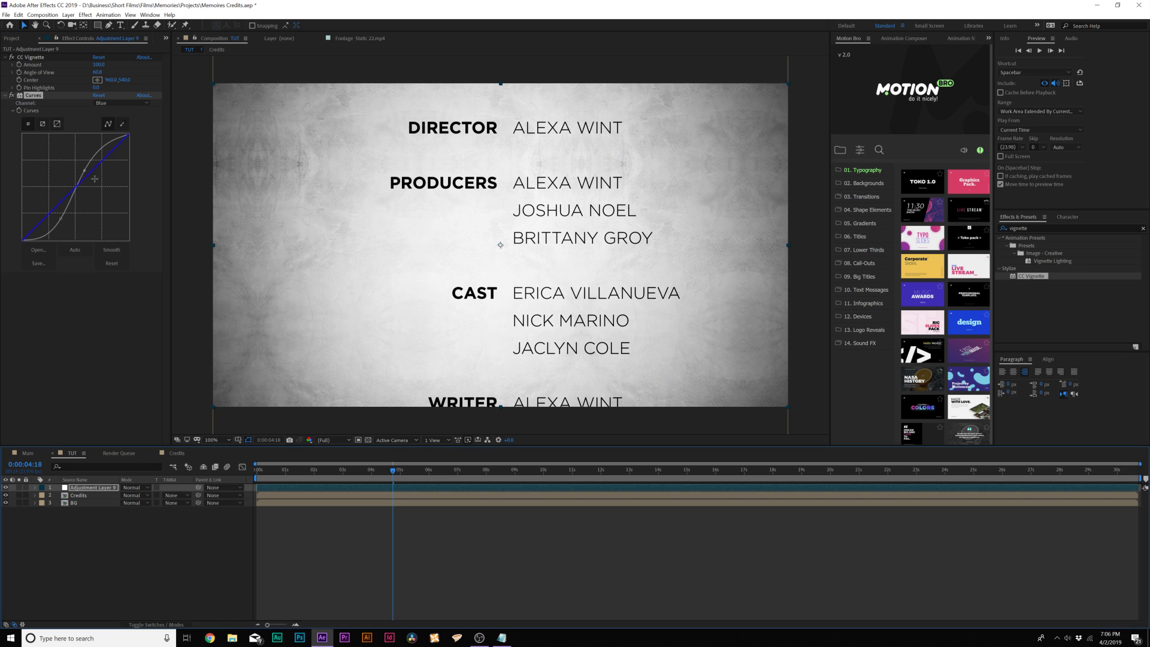
left_click(99, 106)
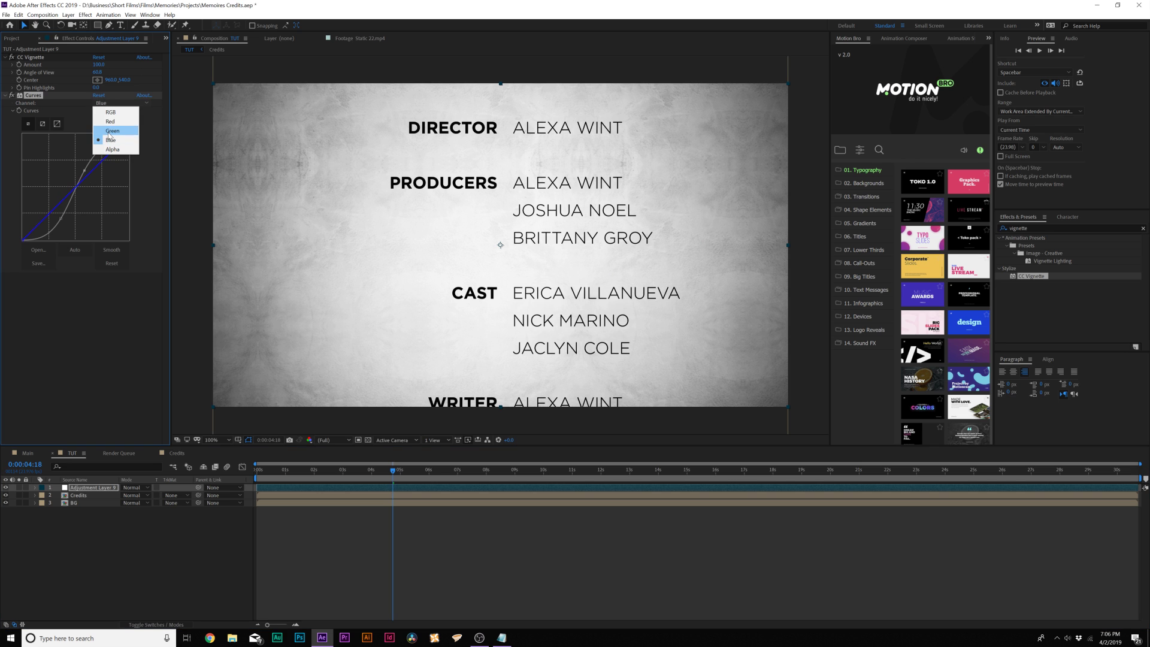
left_click(110, 139)
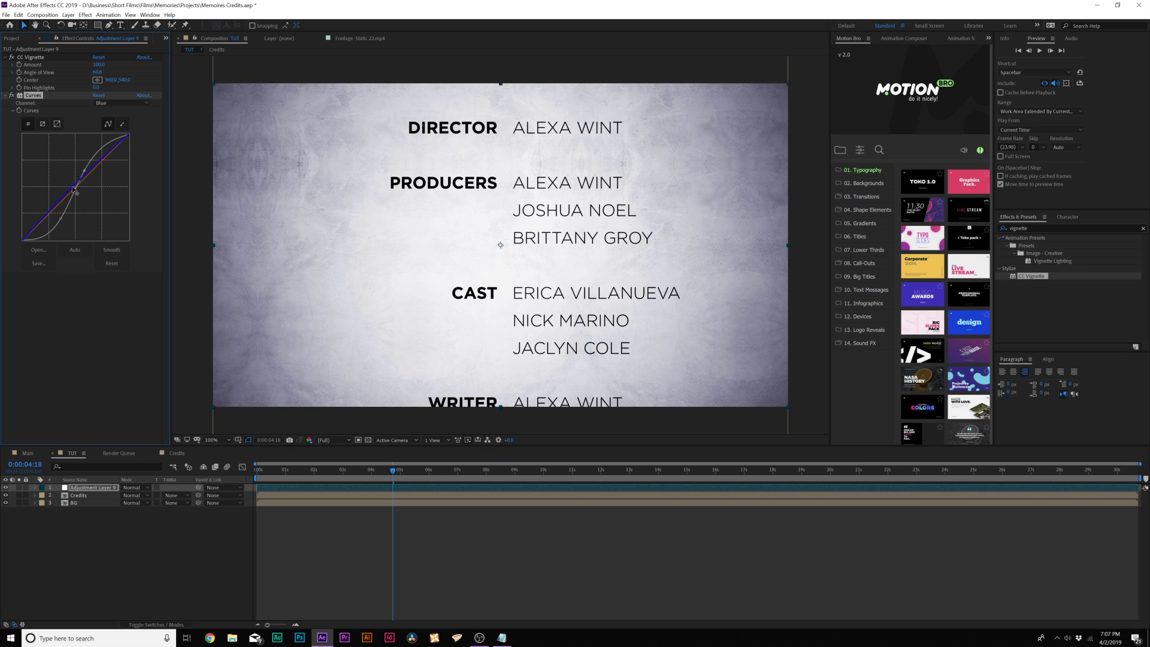
left_click_drag(73, 189, 76, 189)
Add a Tint effect with a reduced Amount to Tint.
left_click(85, 14)
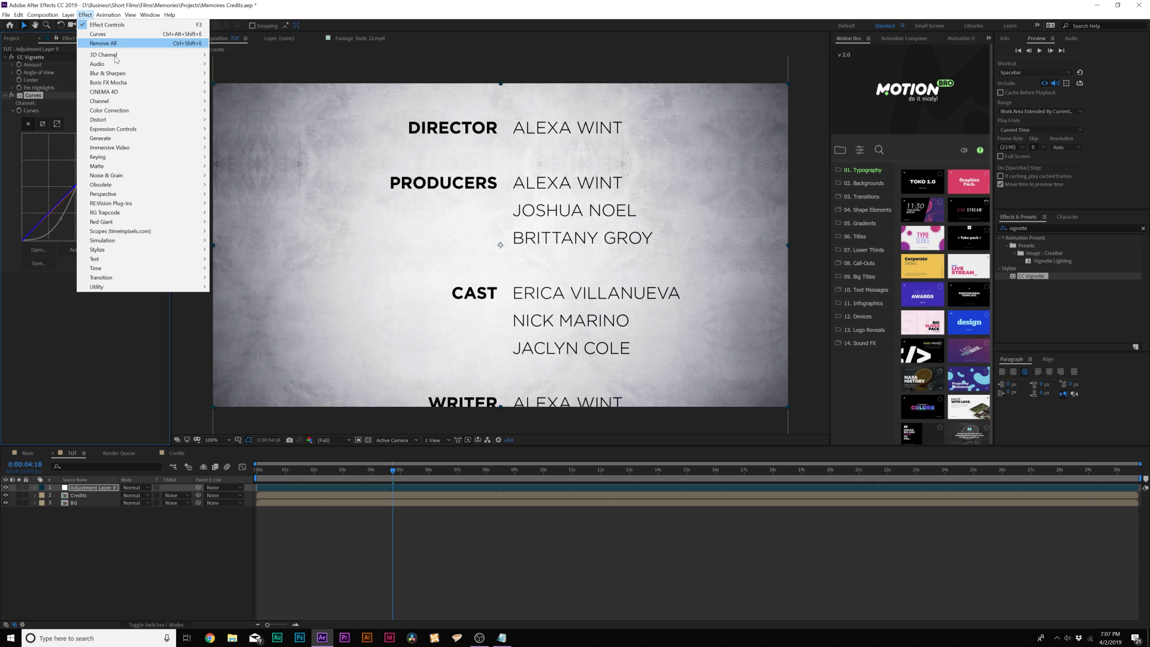
mouse_move(126, 110)
left_click(239, 407)
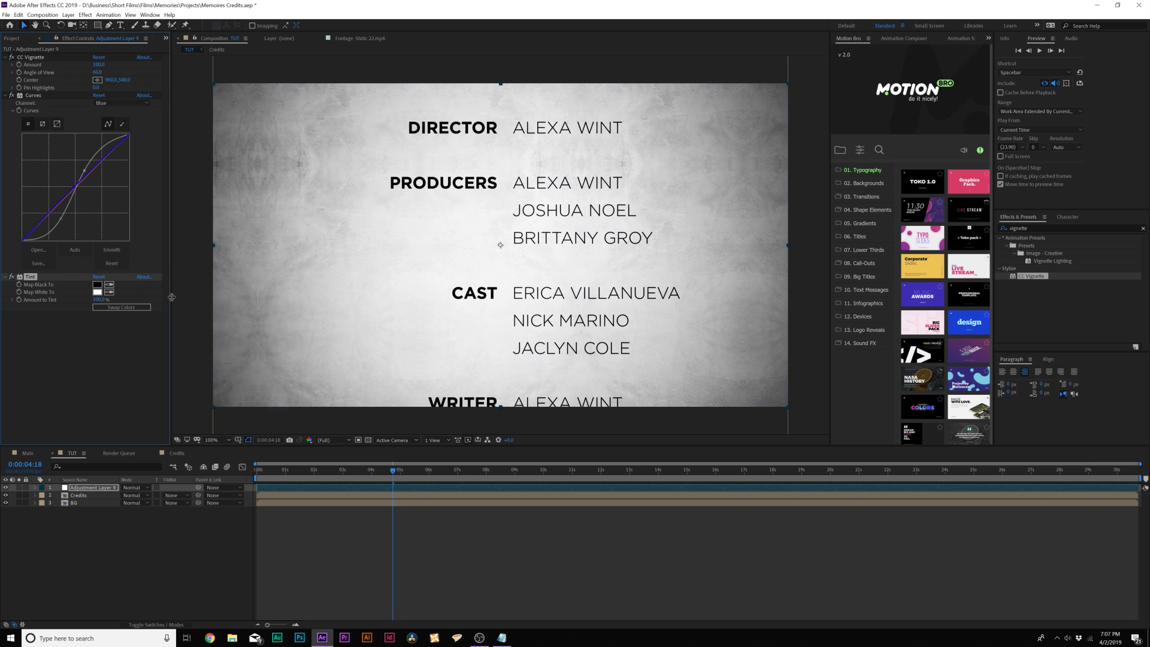
left_click_drag(98, 300, 76, 299)
Lower the red curve for a cooler cyan cast and compare against Main.
left_click(119, 103)
left_click(114, 119)
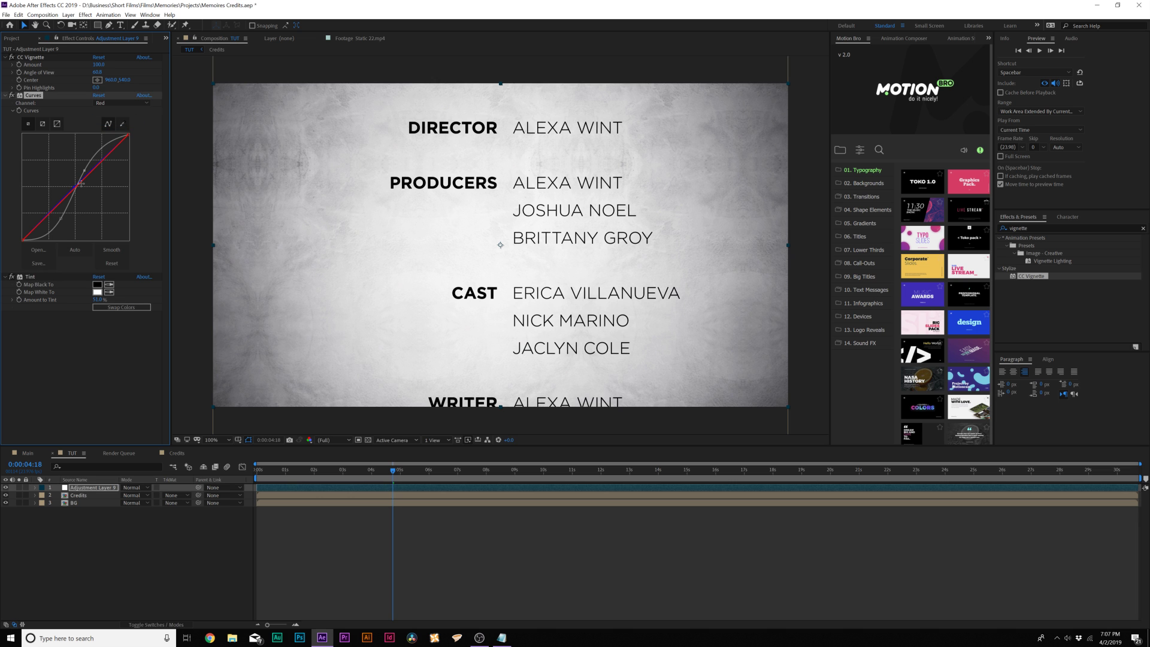
left_click_drag(81, 183, 82, 187)
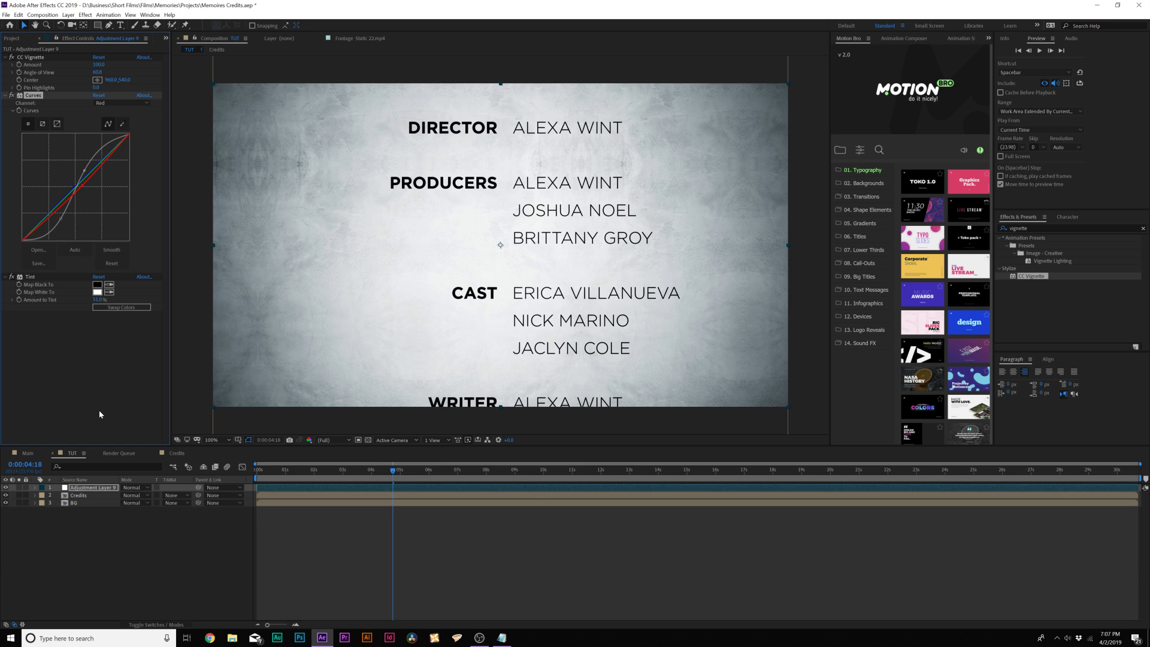
left_click(28, 453)
left_click(72, 453)
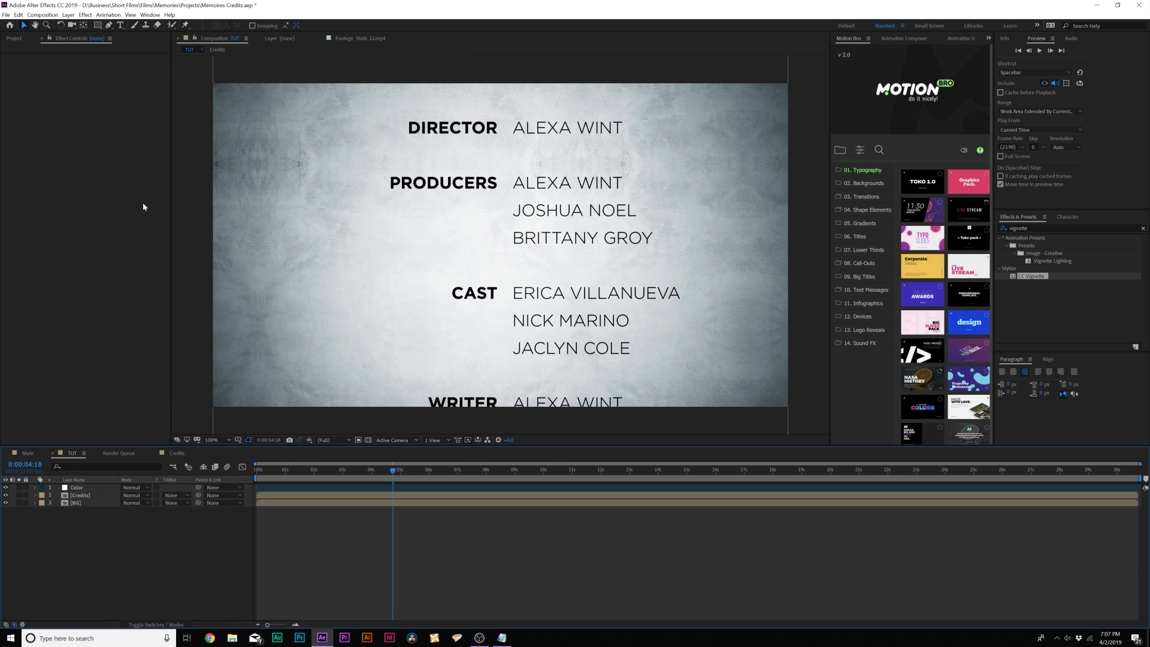
Create a new adjustment layer named Noise.
left_click(67, 15)
mouse_move(87, 21)
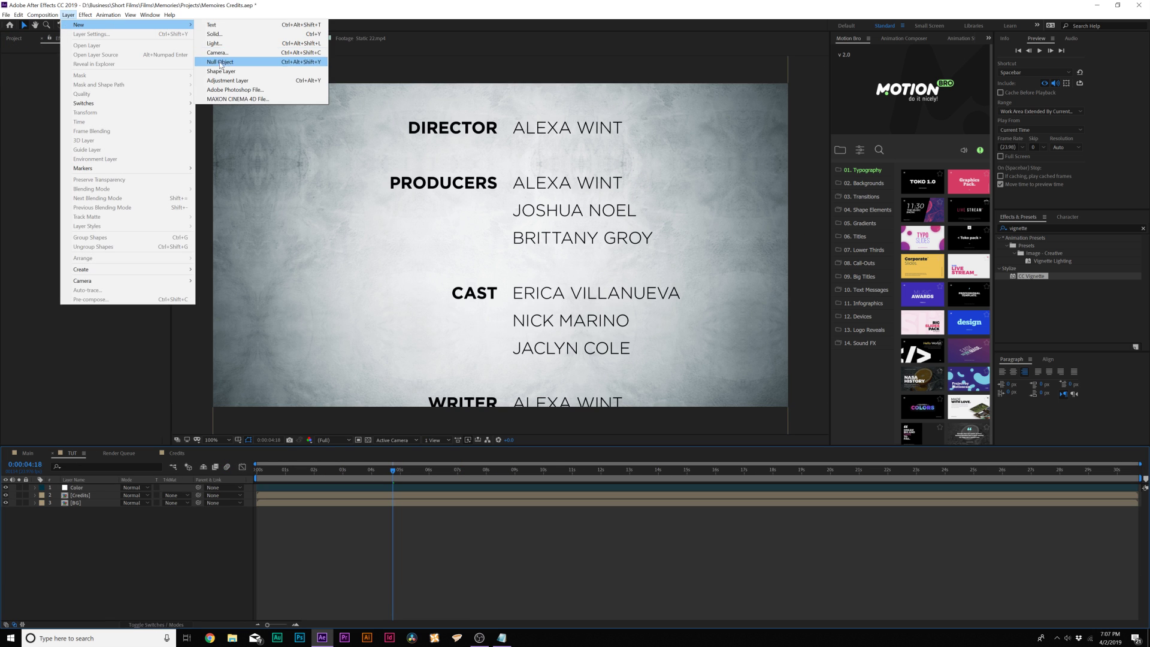
left_click(227, 80)
key("Return")
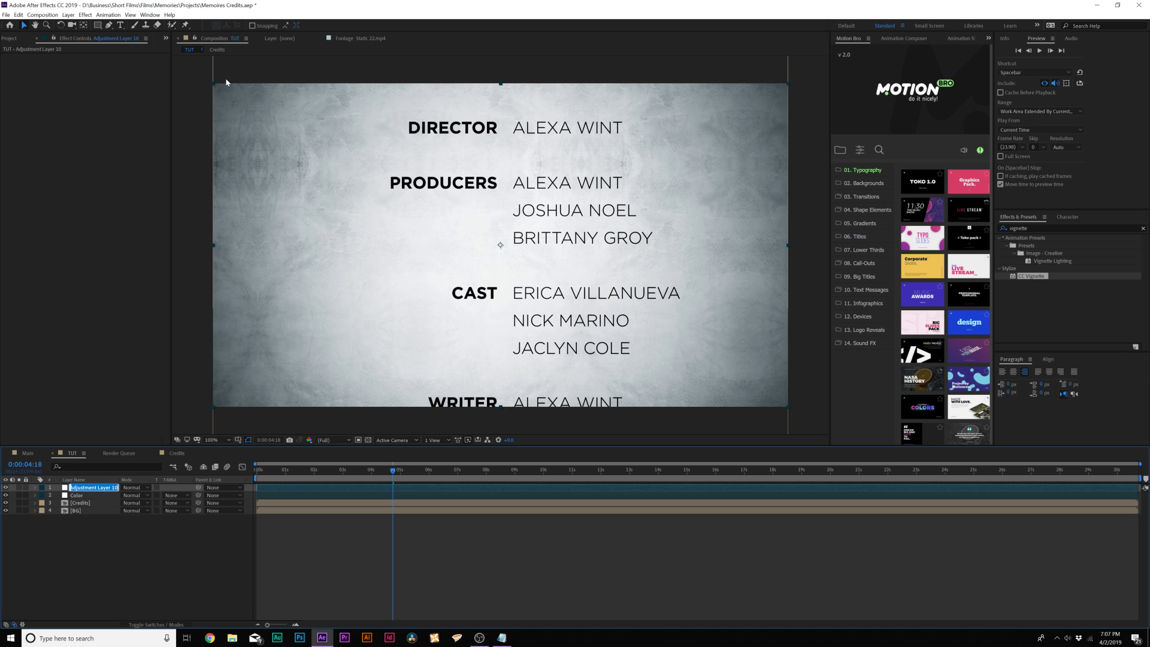
type("Noise")
key("Return")
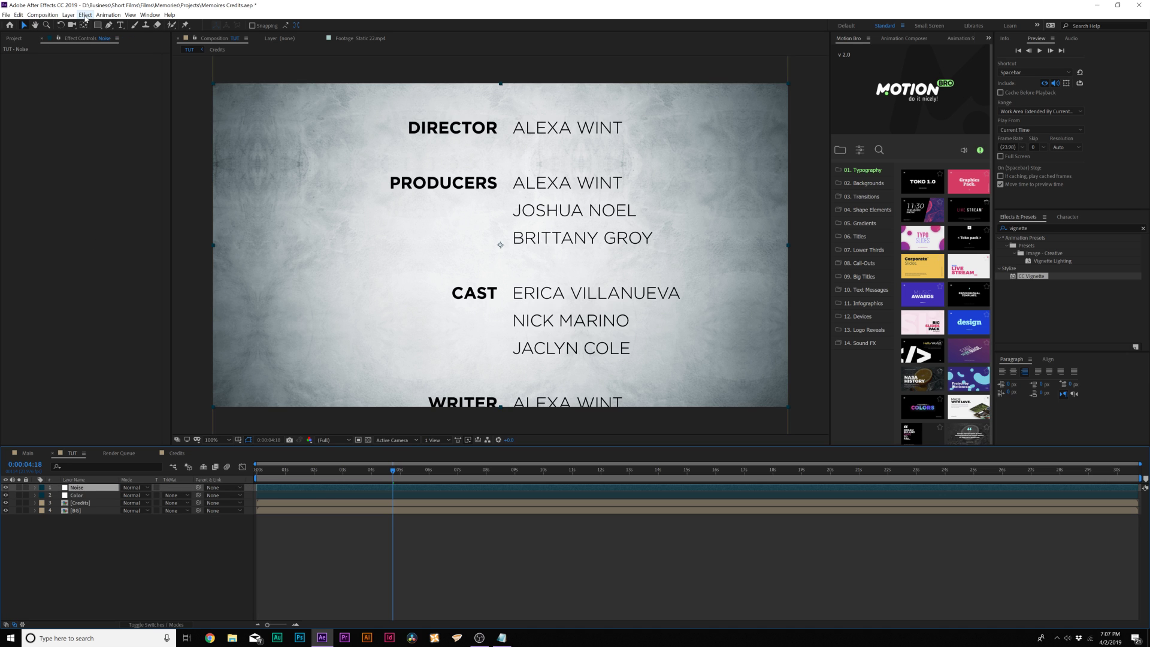
Apply Noise at 5% Amount with Use Color Noise turned off.
left_click(85, 15)
mouse_move(118, 78)
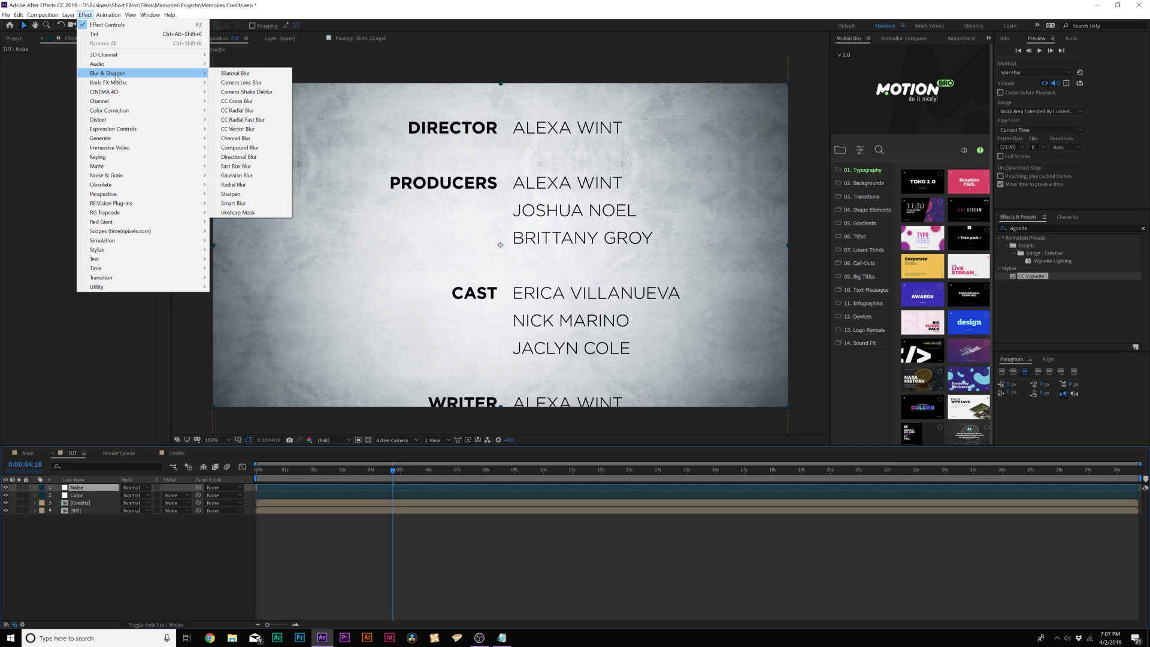
mouse_move(123, 138)
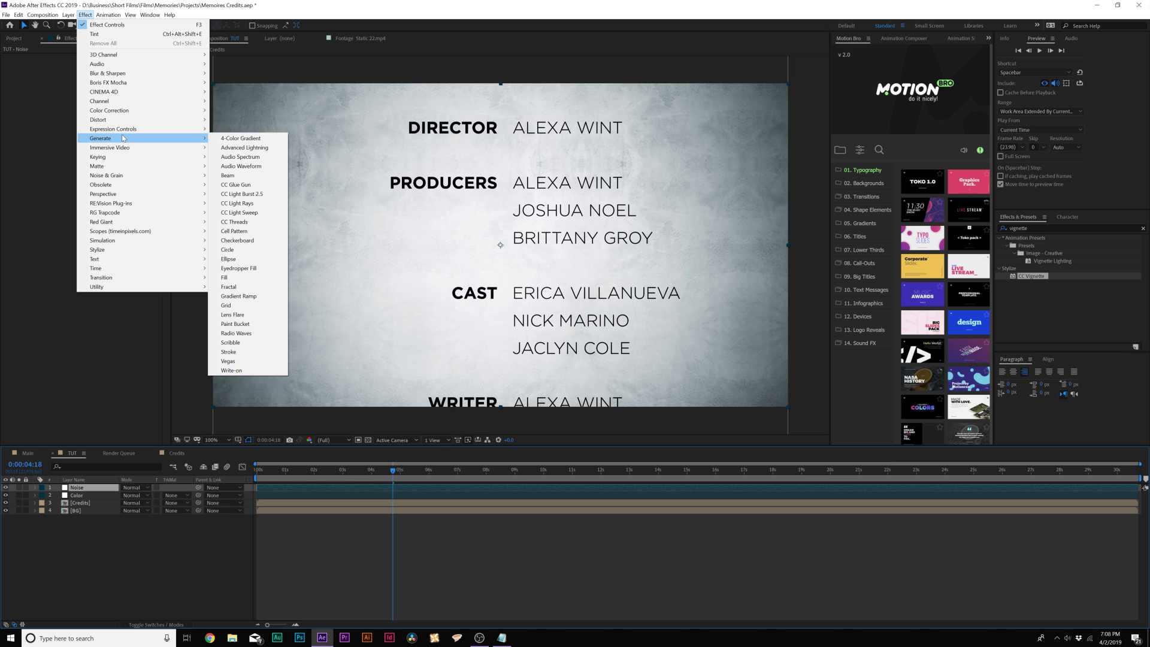
mouse_move(120, 174)
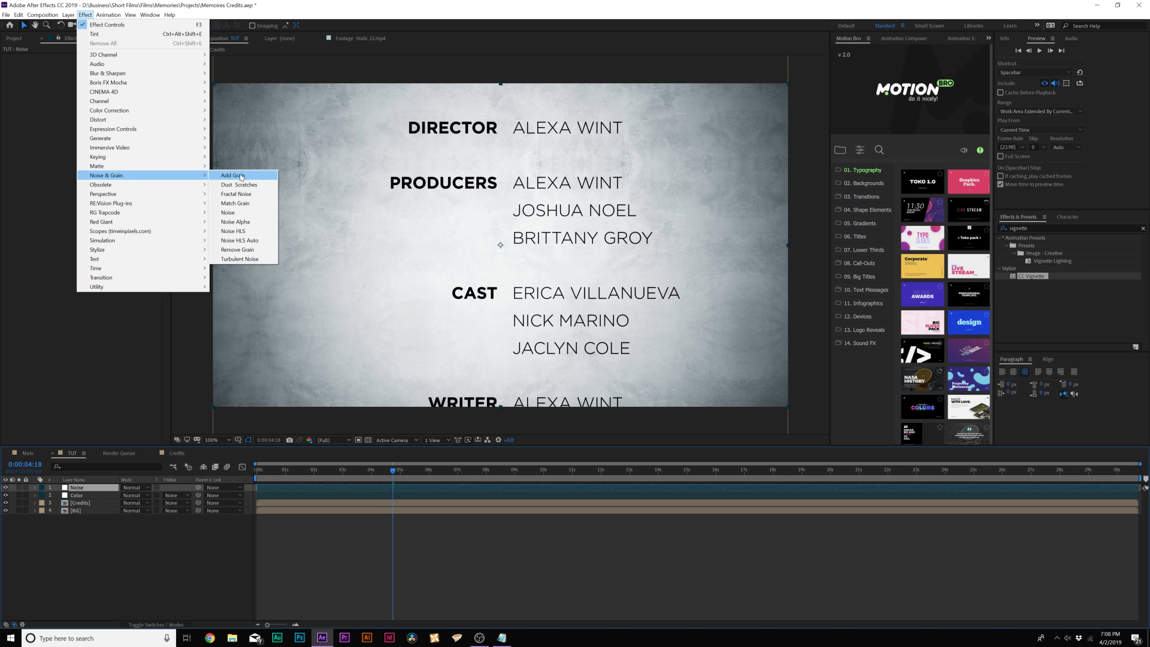
left_click(227, 210)
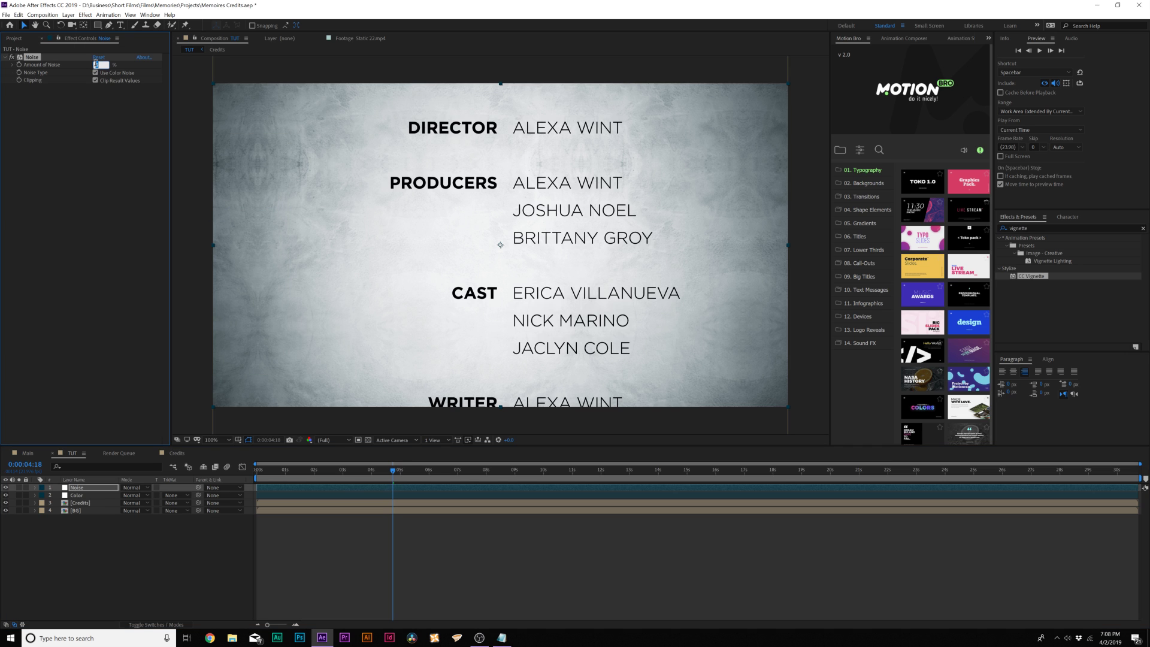
left_click(118, 186)
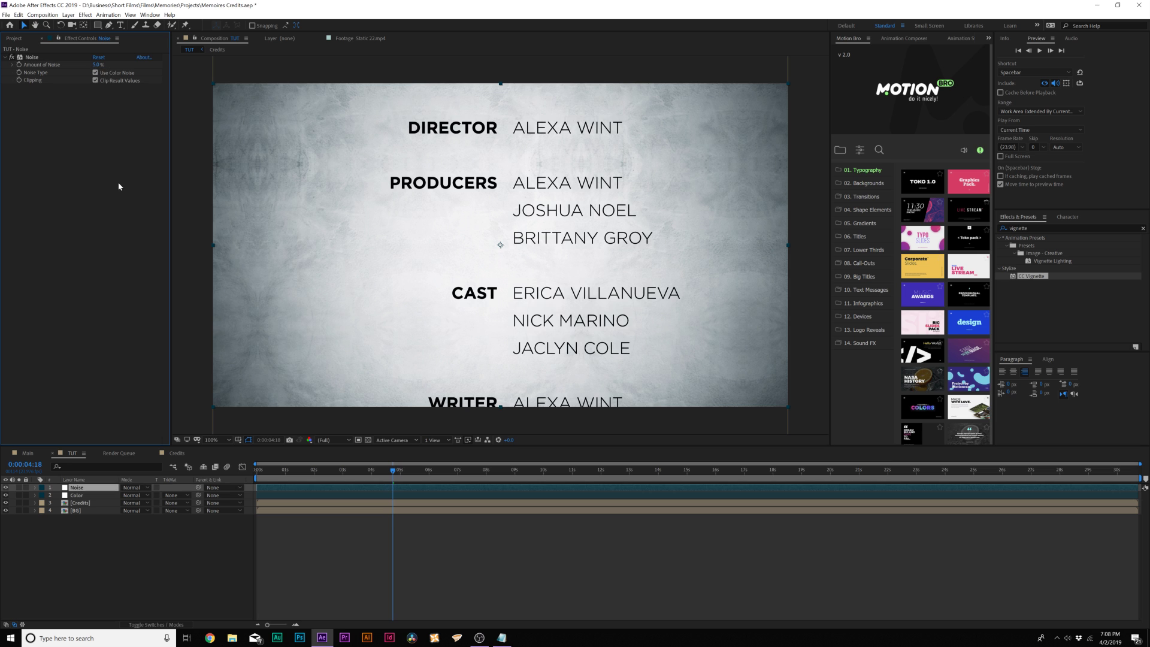
left_click(95, 73)
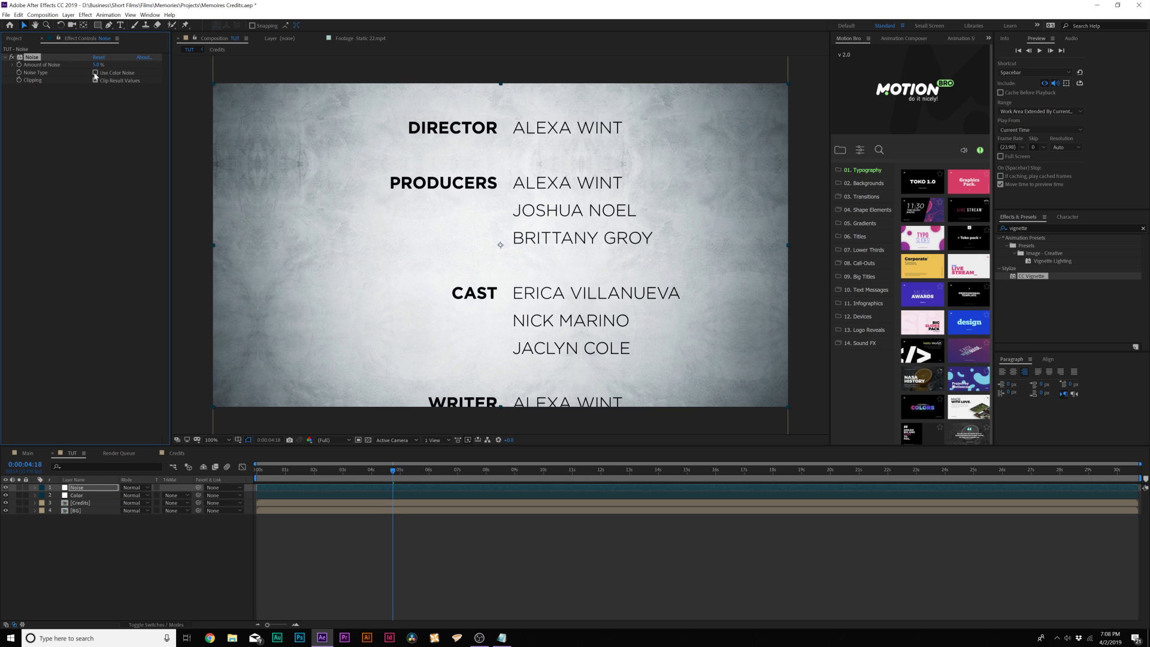
left_click(102, 538)
Create a new adjustment layer named Optics.
left_click(69, 14)
mouse_move(96, 29)
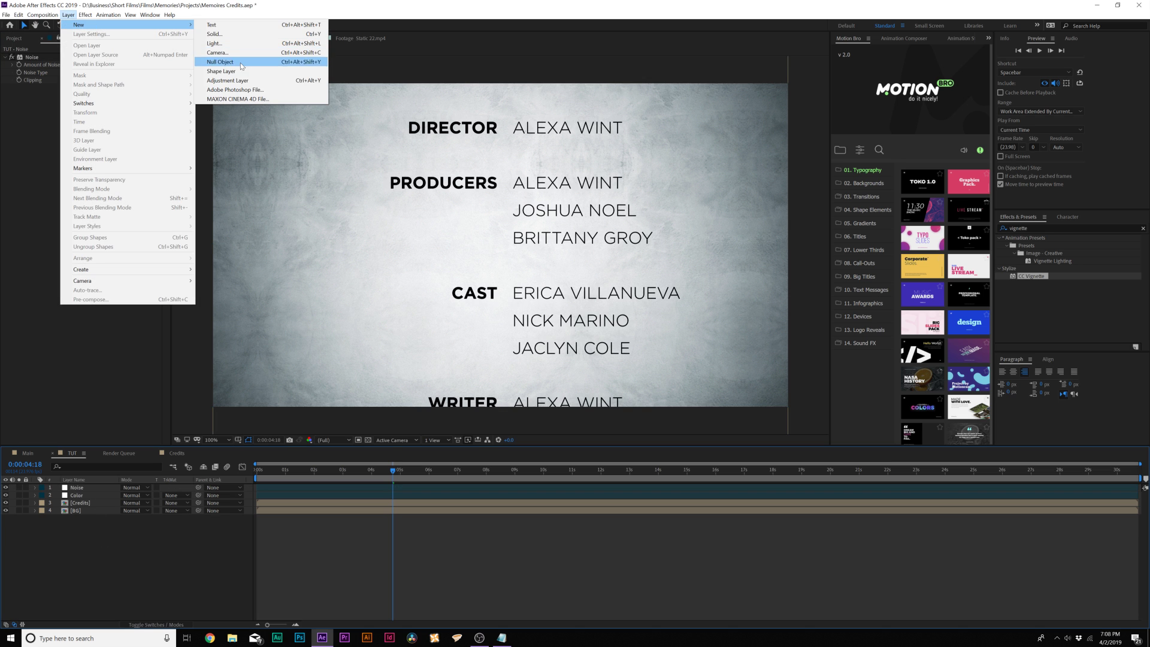
left_click(224, 80)
key("Return")
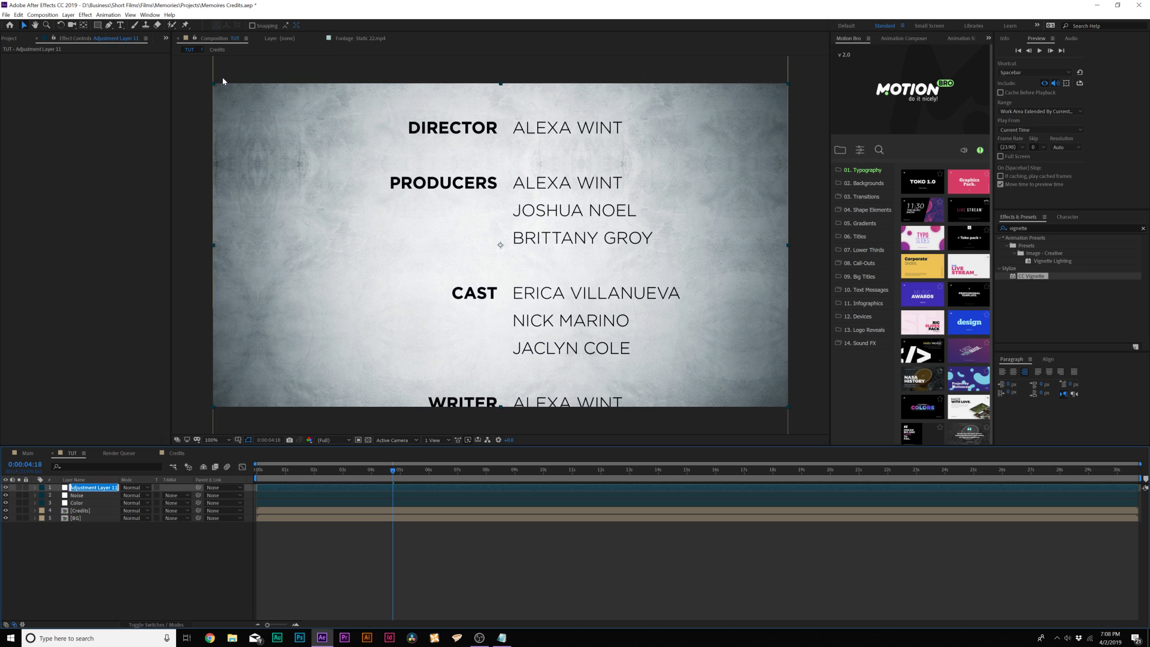
type("Optics")
key("Return")
Apply Optics Compensation with Field of View 27.9 and Reverse Lens Distortion, then preview.
left_click(85, 14)
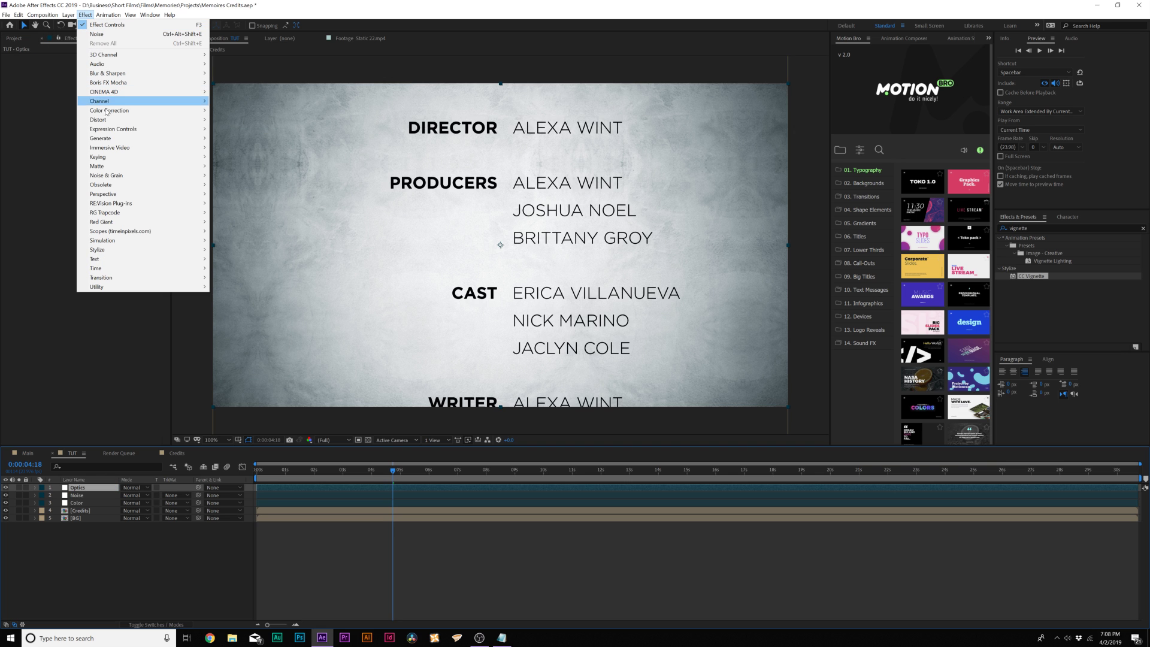
mouse_move(98, 119)
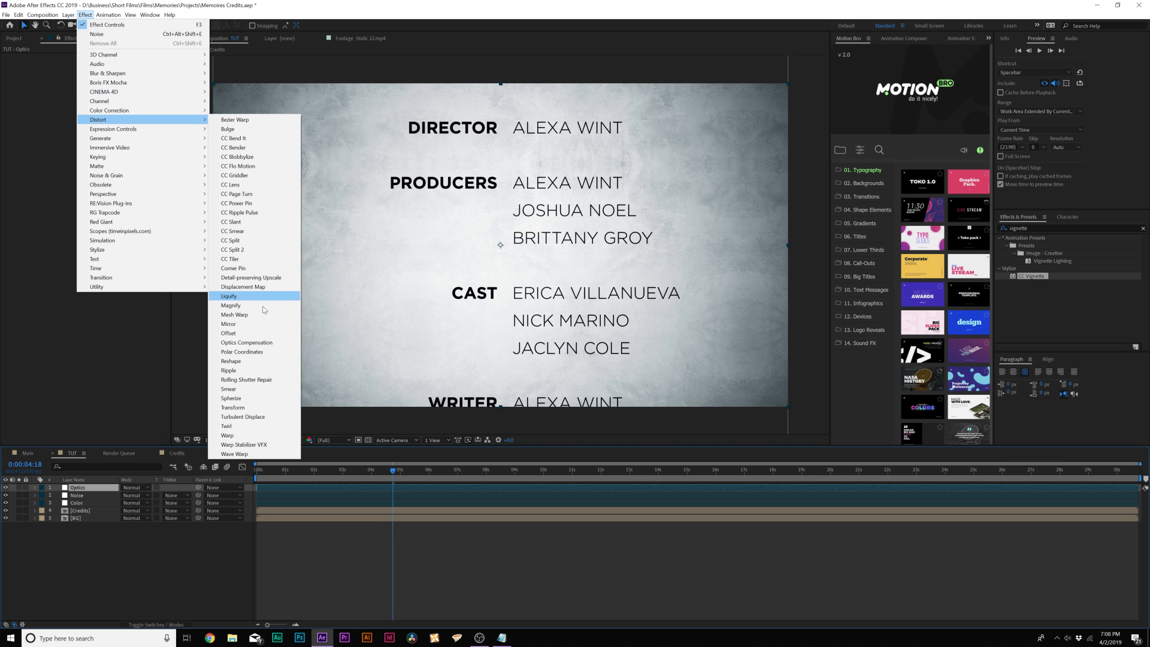
left_click(246, 342)
mouse_move(95, 65)
left_mouse_down()
mouse_move(122, 67)
mouse_move(111, 75)
left_mouse_up()
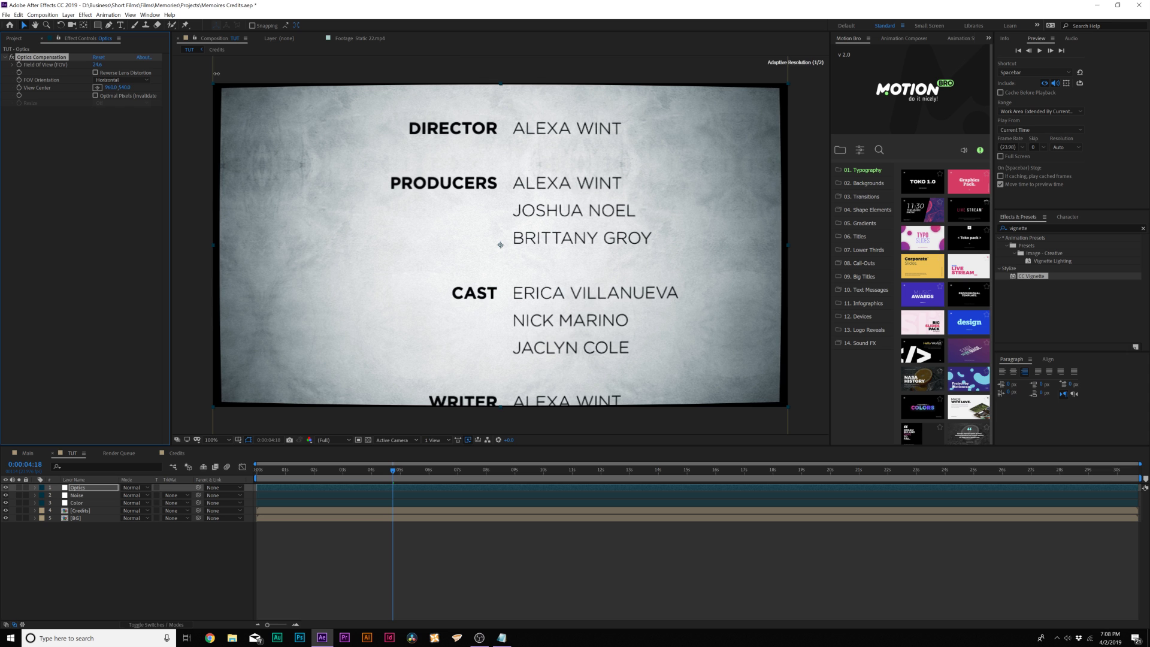
left_click(95, 73)
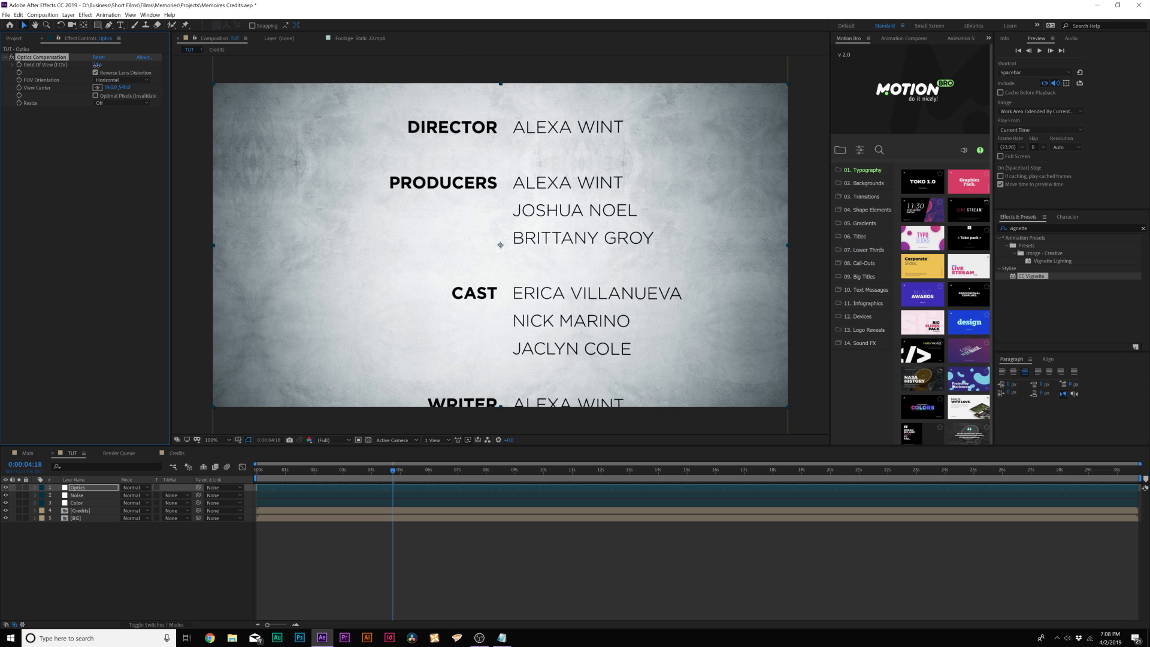
mouse_move(97, 65)
left_mouse_down()
mouse_move(110, 65)
mouse_move(91, 64)
left_mouse_up()
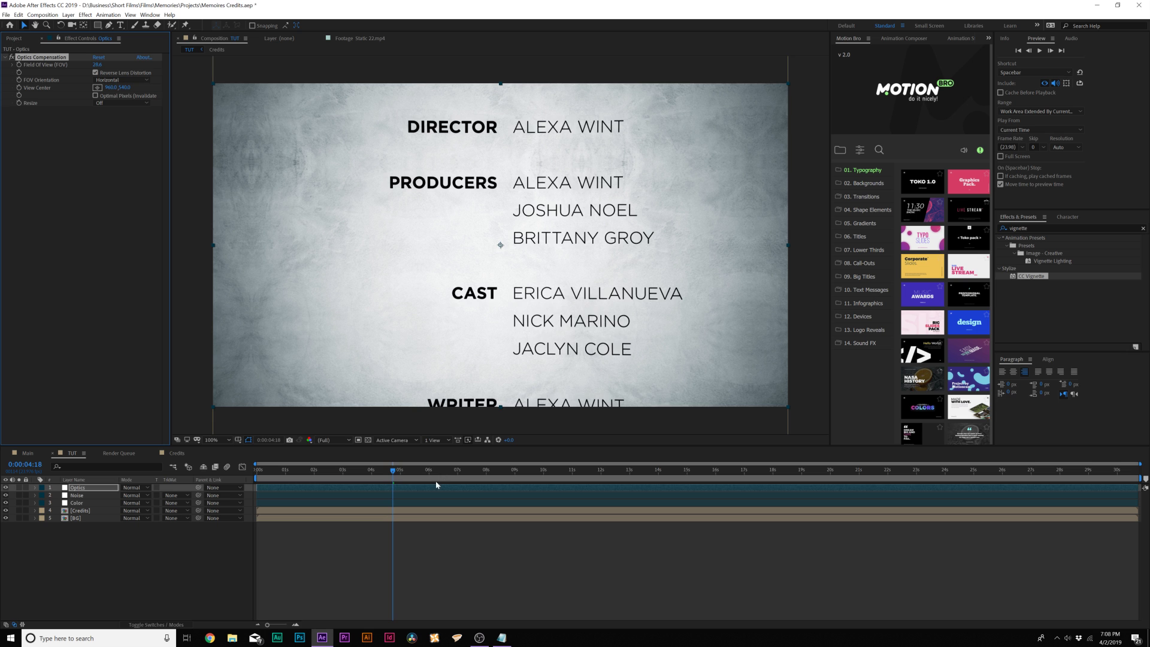
key("space")
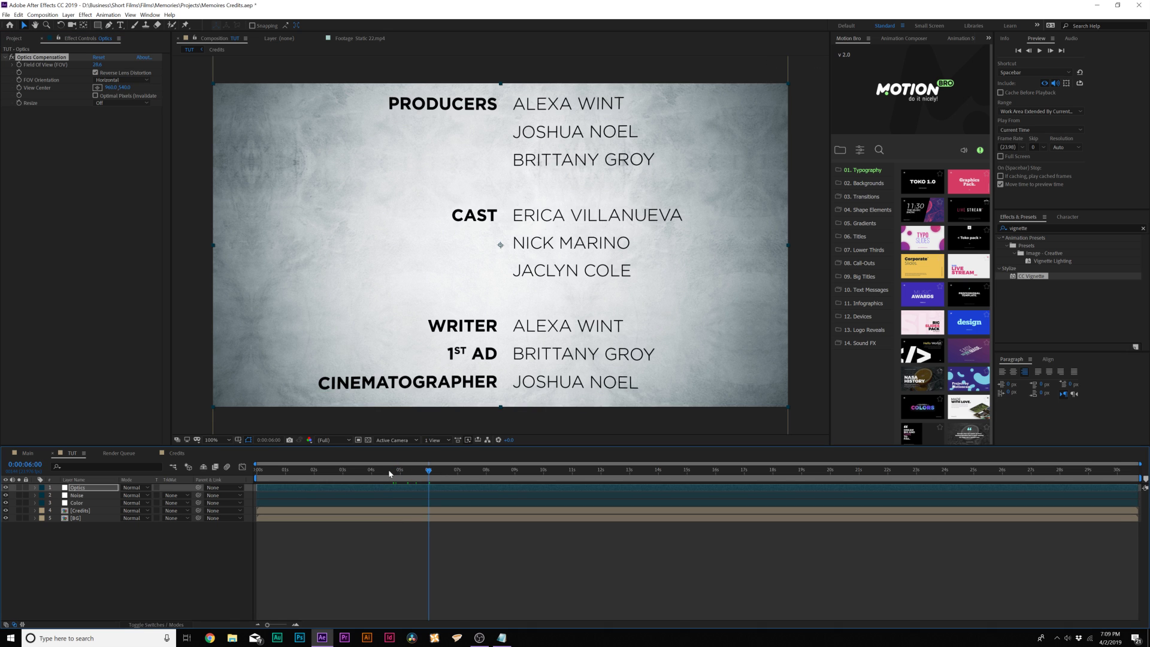
left_click(175, 162)
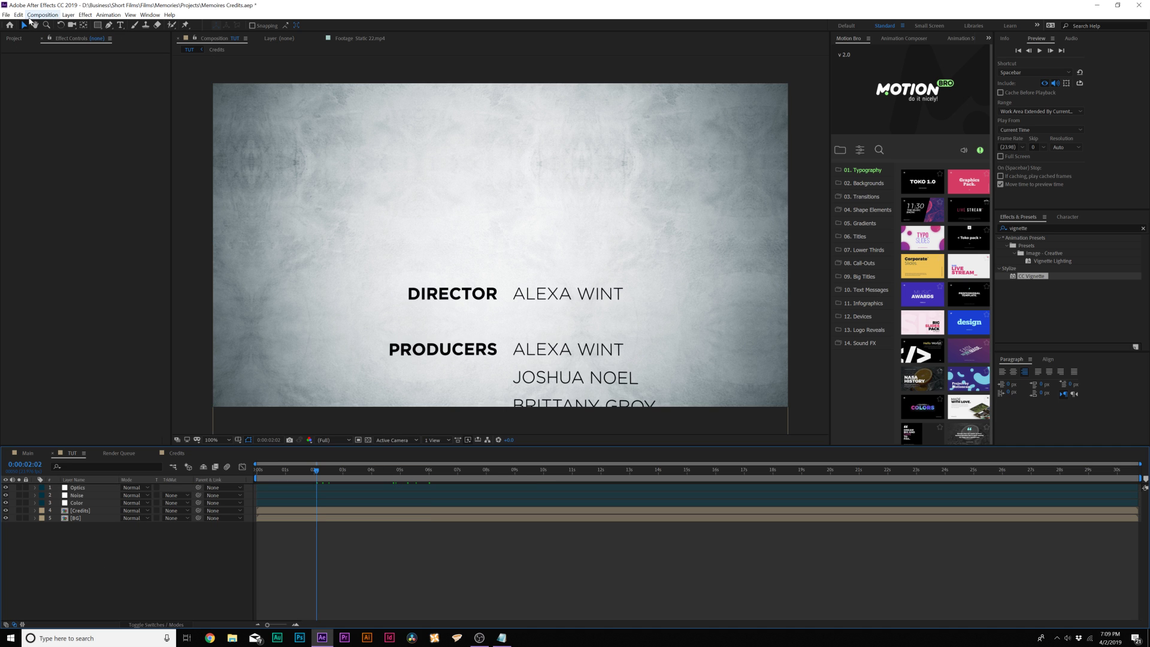
Create another adjustment layer, Adjustment Layer 12, at the top of TUT.
left_click(69, 16)
mouse_move(174, 24)
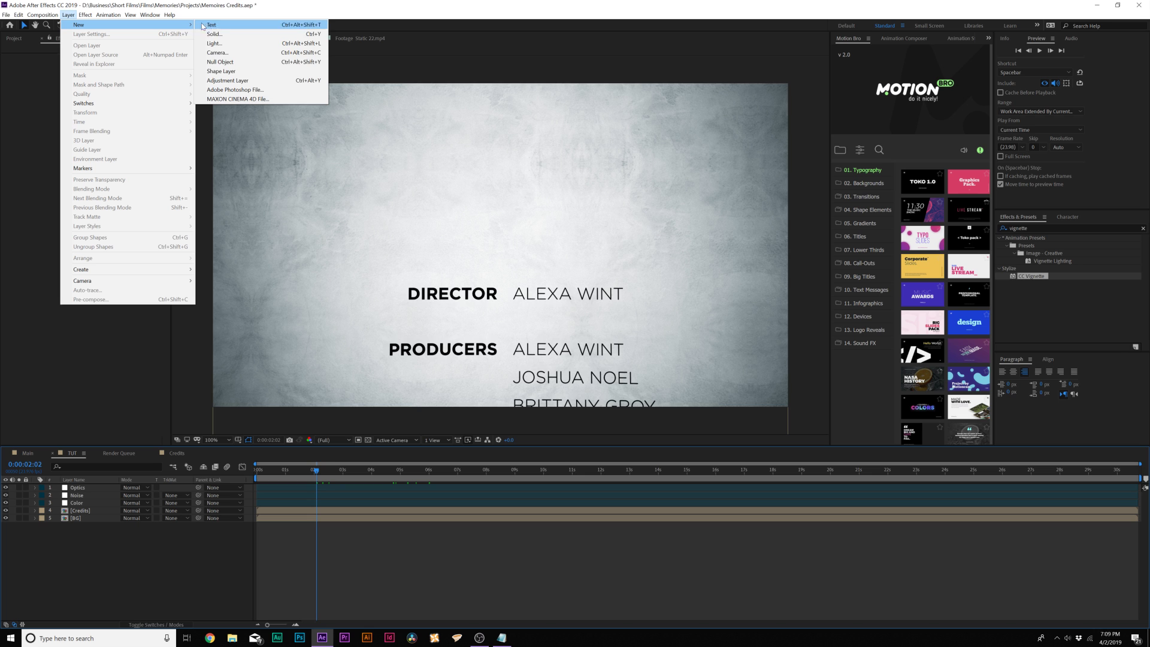
left_click(233, 81)
Apply Camera Lens Blur with Blur Radius 28 and Repeat Edge Pixels on.
left_click(85, 15)
mouse_move(108, 73)
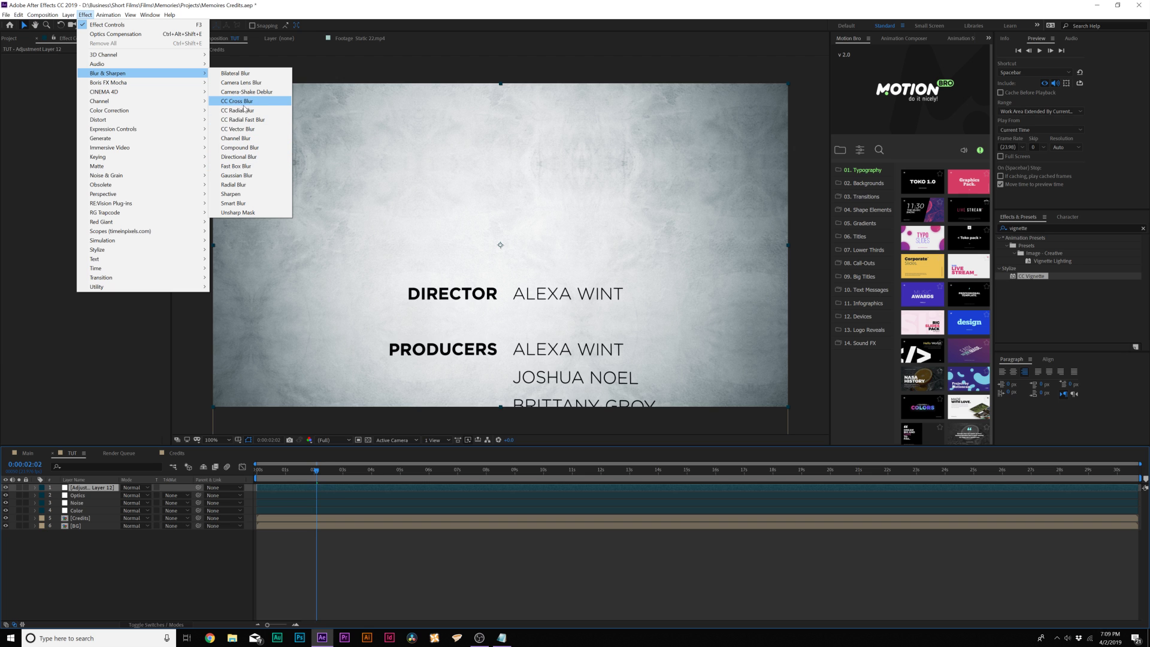
left_click(243, 82)
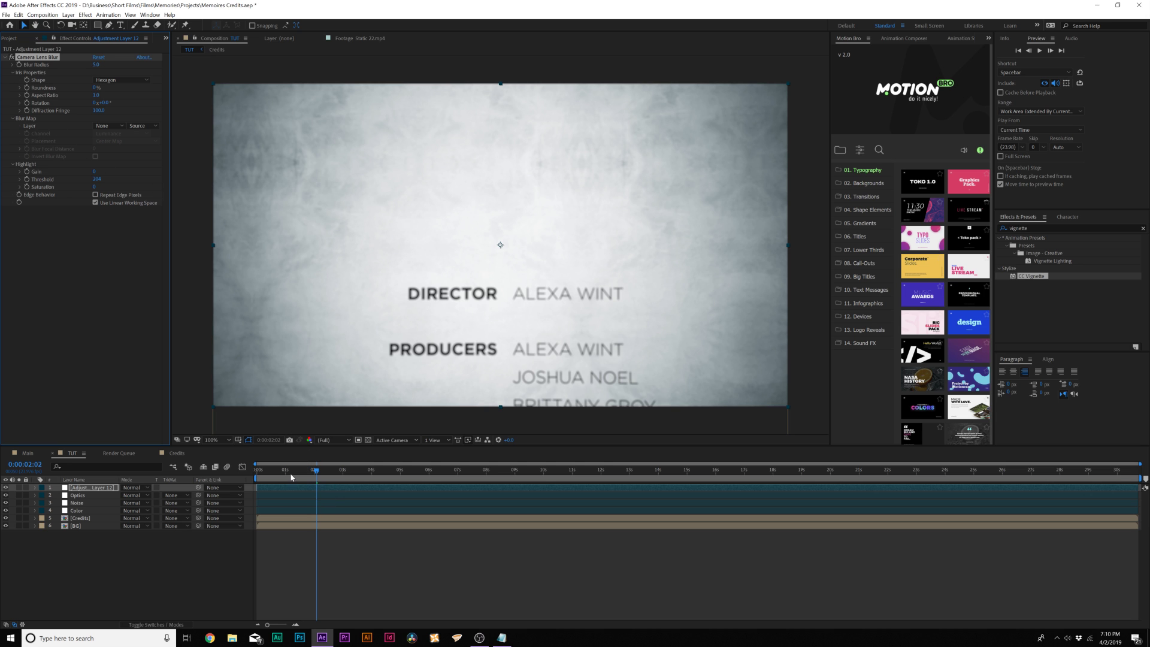
left_click_drag(95, 64, 94, 70)
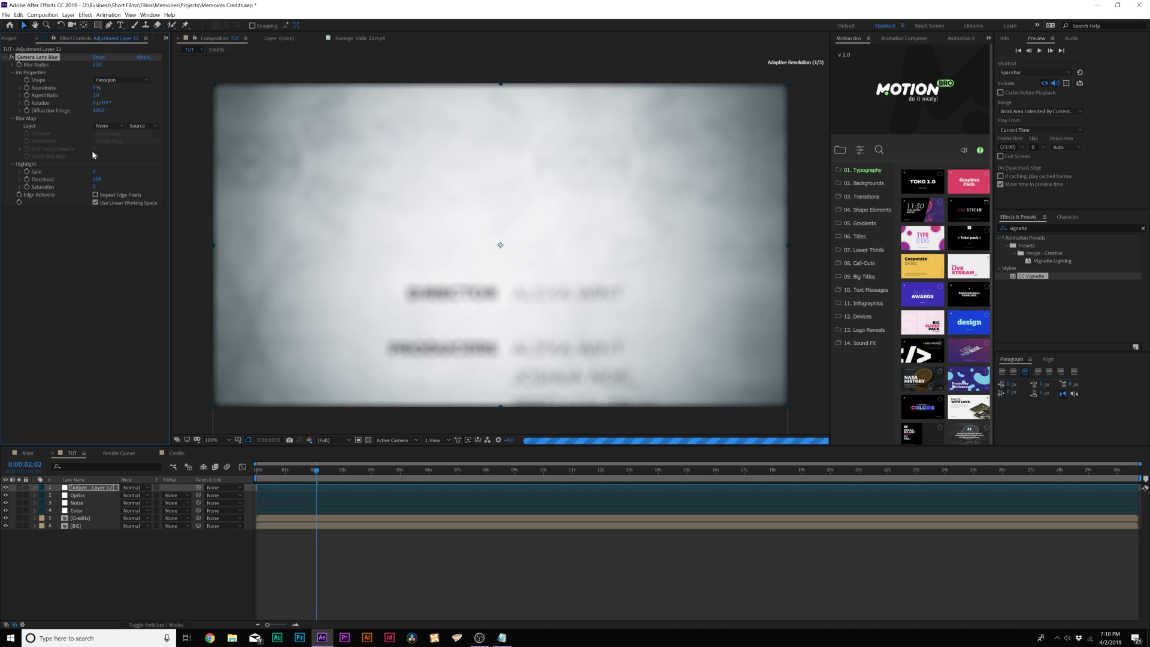
left_click(95, 195)
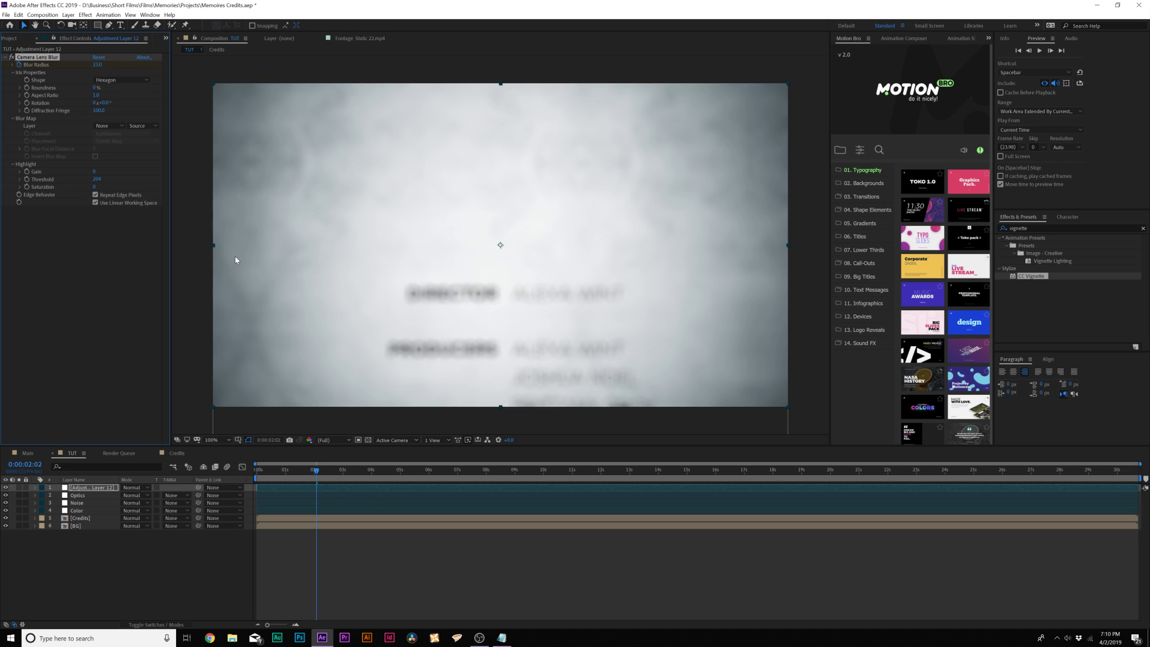
mouse_move(336, 475)
left_mouse_down()
mouse_move(364, 474)
mouse_move(349, 473)
left_mouse_up()
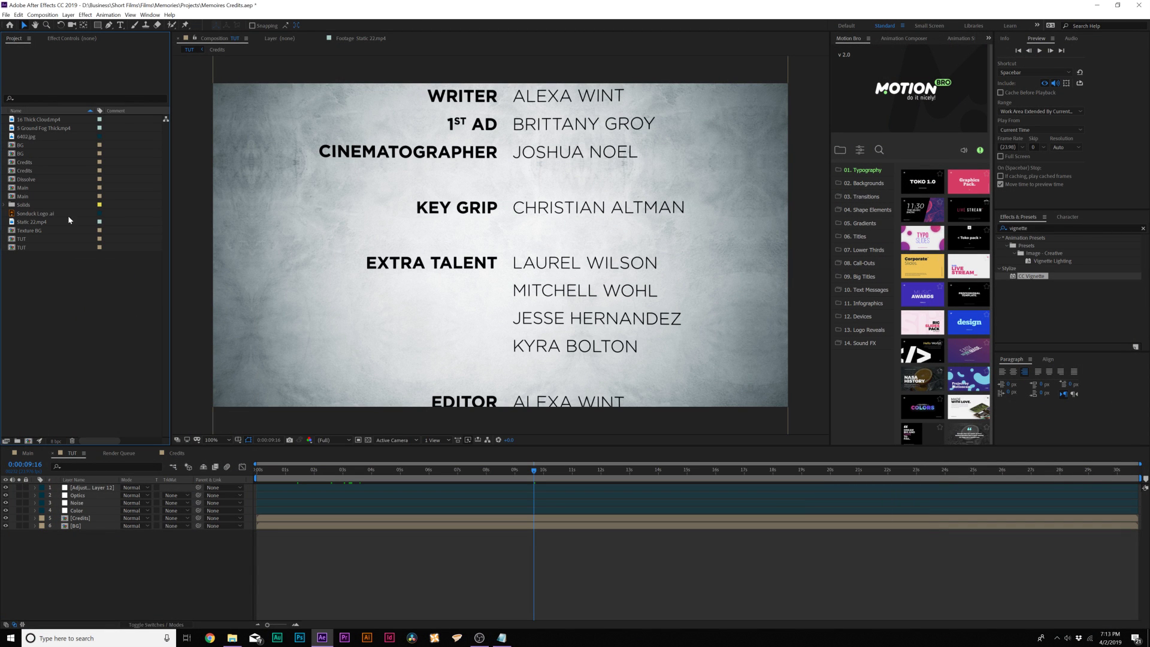
Add 4K.Cooke.Anamorphic.3.mov on top in Screen mode at 52% scale, shifted later.
left_click_drag(45, 130, 90, 488)
left_click(131, 488)
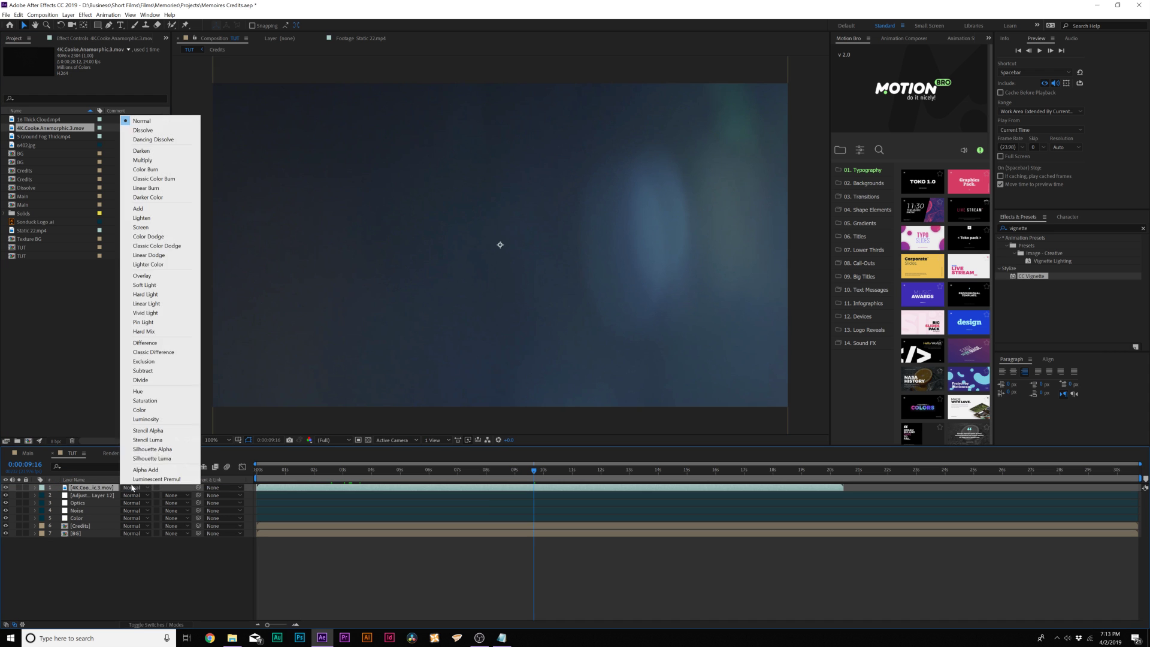
left_click(141, 227)
key("s")
left_click_drag(134, 496, 104, 497)
left_click_drag(340, 491, 373, 487)
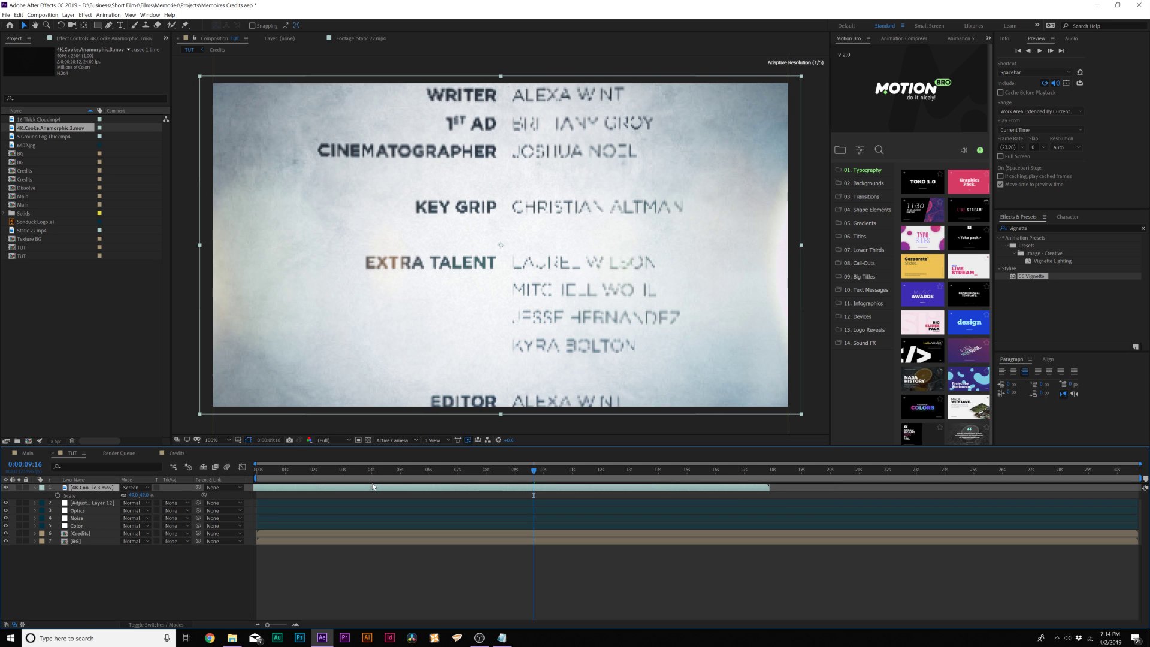
left_click(582, 471)
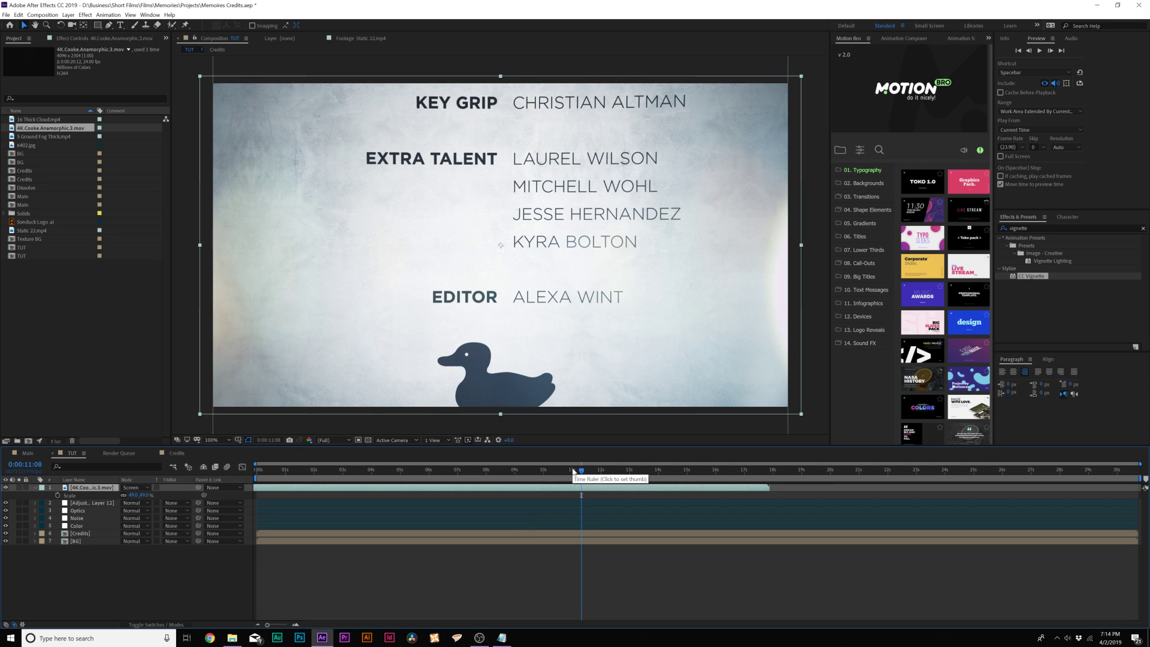
Desaturate the flare footage with a Tint effect and check it around 0:00:05:06.
left_click(85, 14)
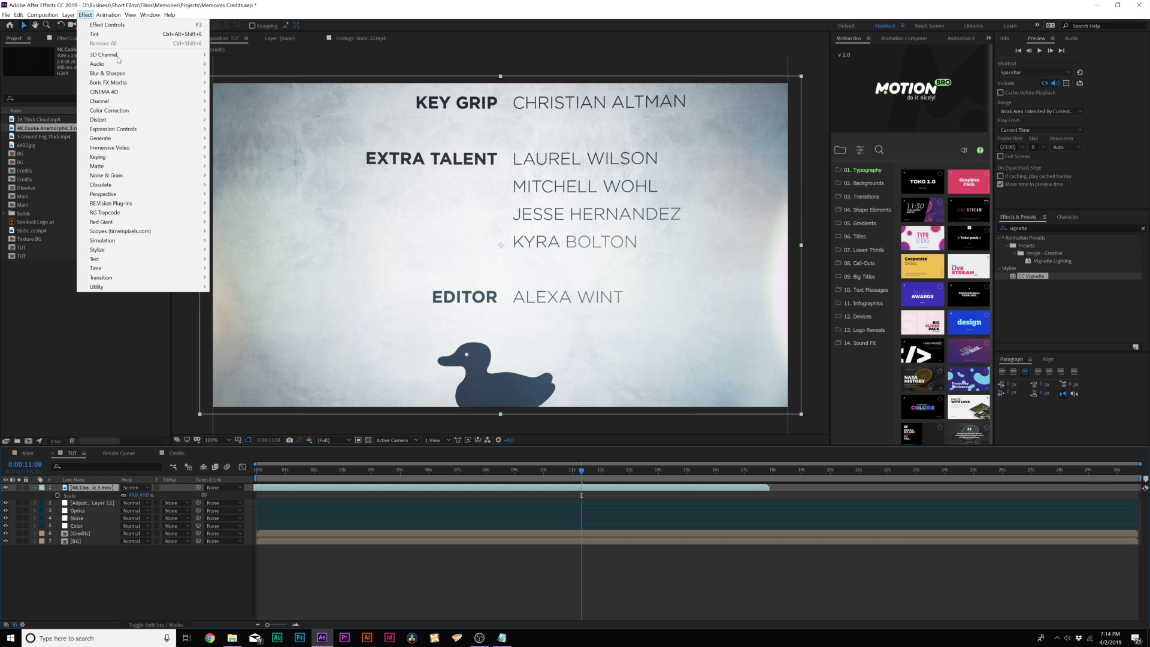
mouse_move(143, 111)
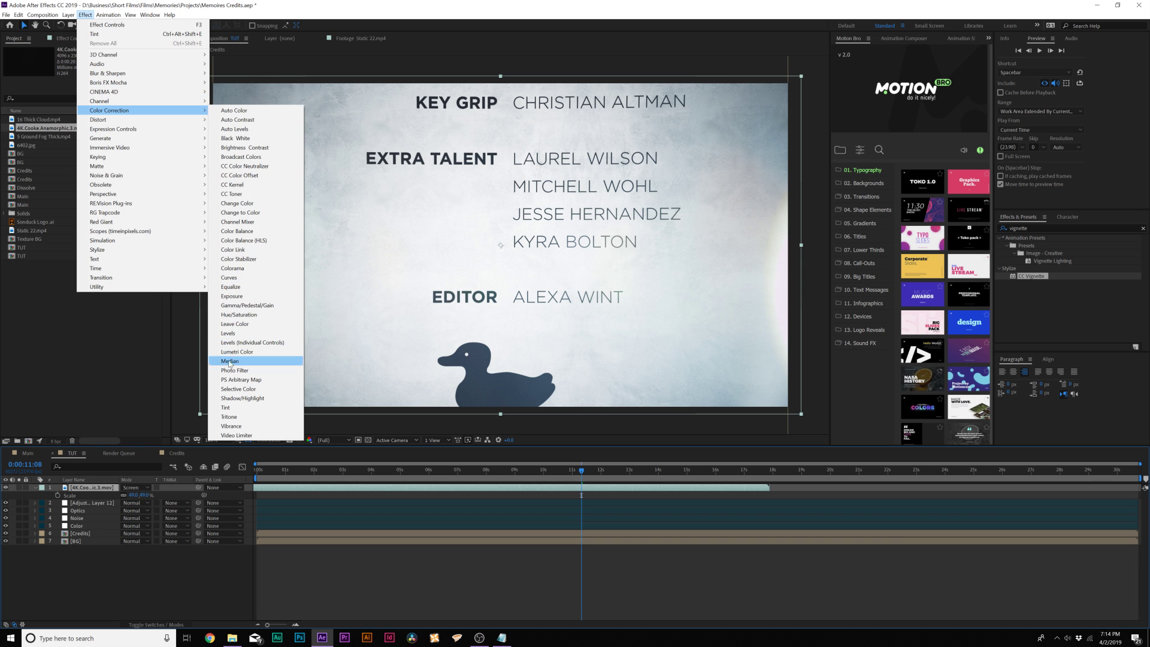
left_click(234, 408)
left_click(370, 467)
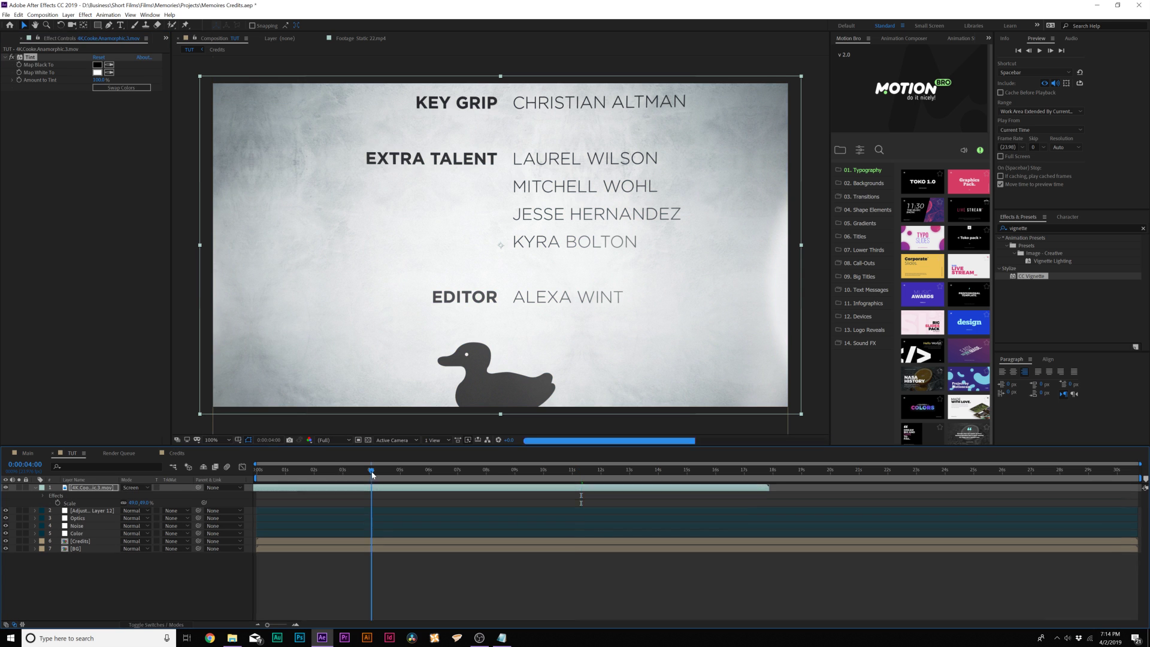
left_click(406, 470)
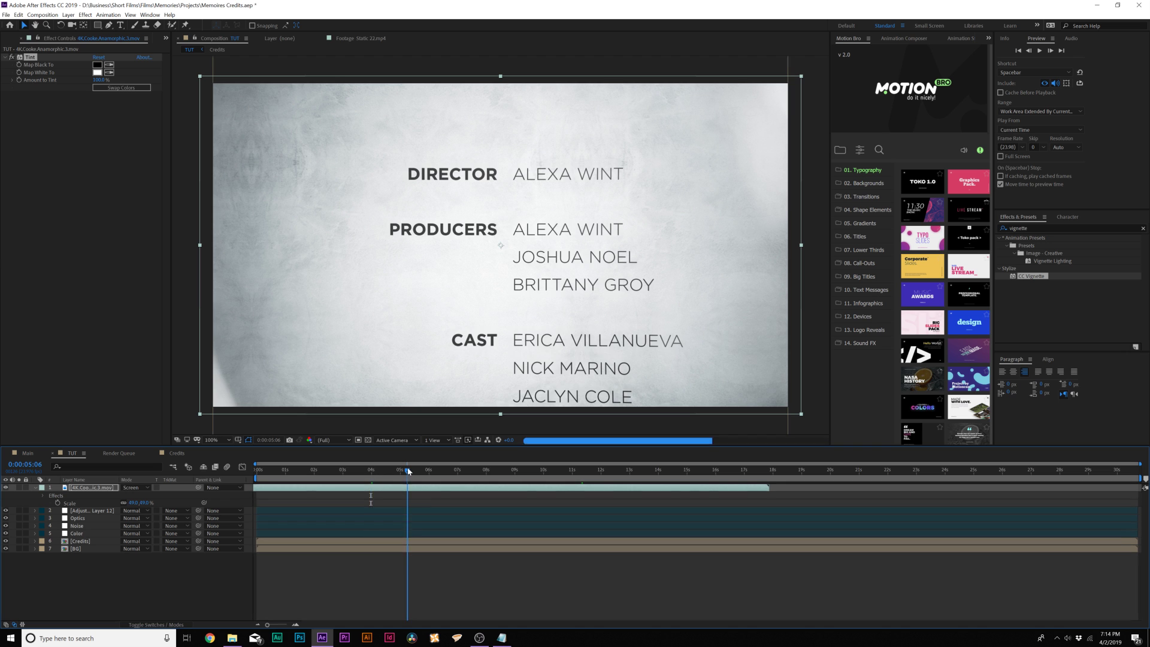
key("ctrl+0")
Add 16 Thick Cloud.mp4 above BG in Screen mode with its Scale shown.
left_click_drag(45, 119, 85, 542)
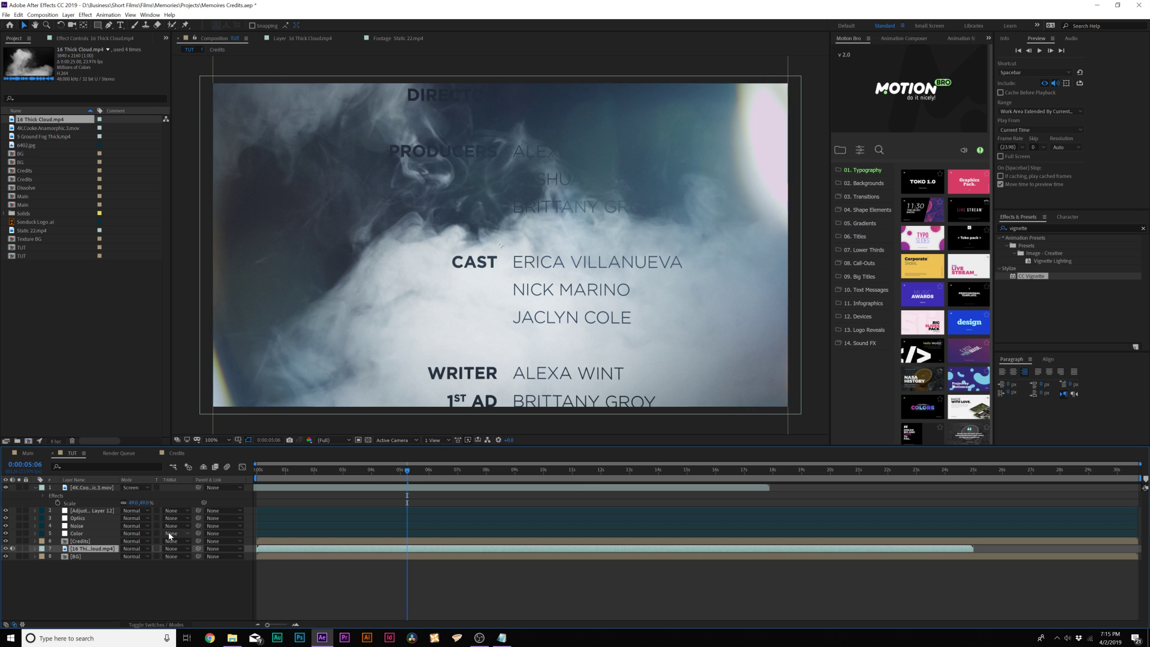
left_click(132, 549)
left_click(141, 288)
key("s")
left_click(468, 471)
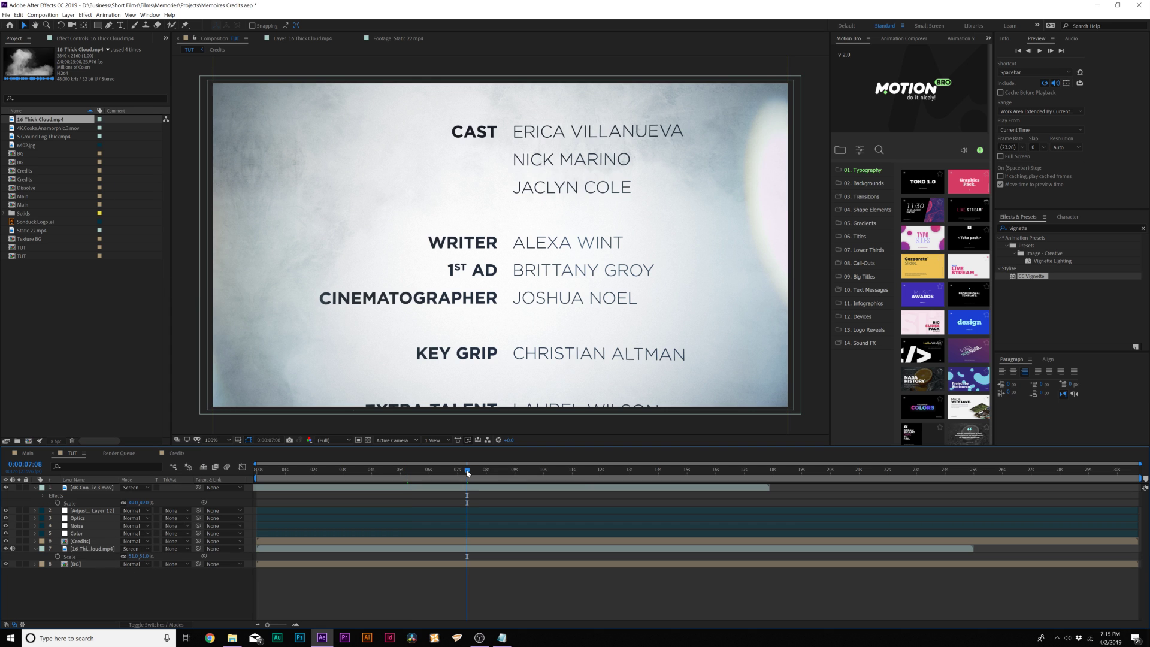